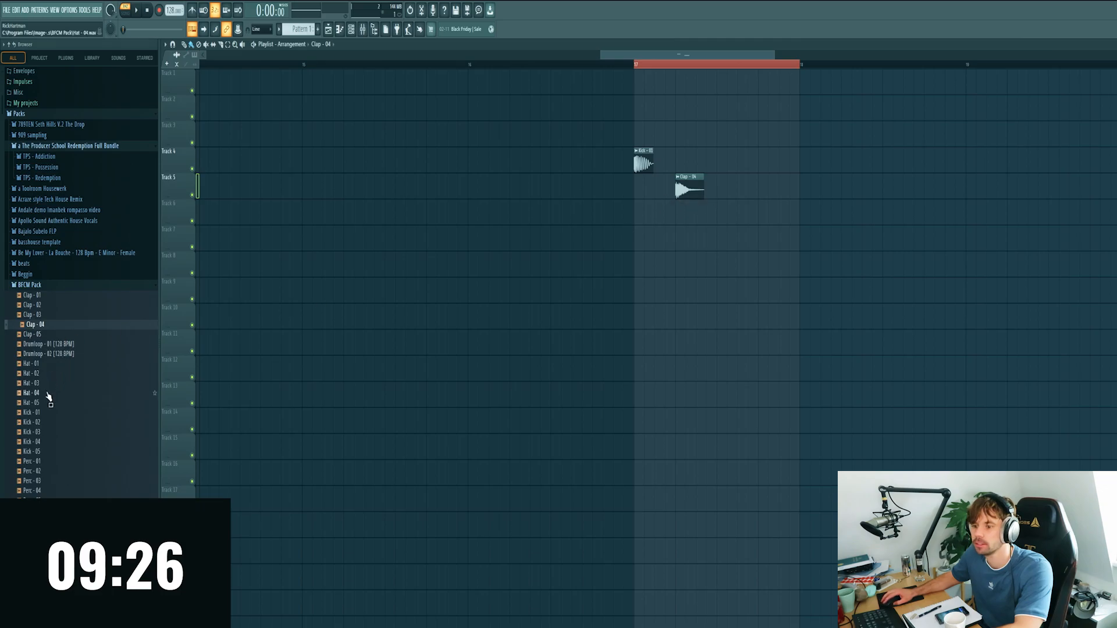
Audition Hat - 04, Hat - 03 and Hat - 02 from the BFCM Pack and place Hat - 02 on Track 6 at bar 17's first off-beat
click(48, 393)
click(49, 383)
click(49, 376)
drag(428, 321, 663, 216)
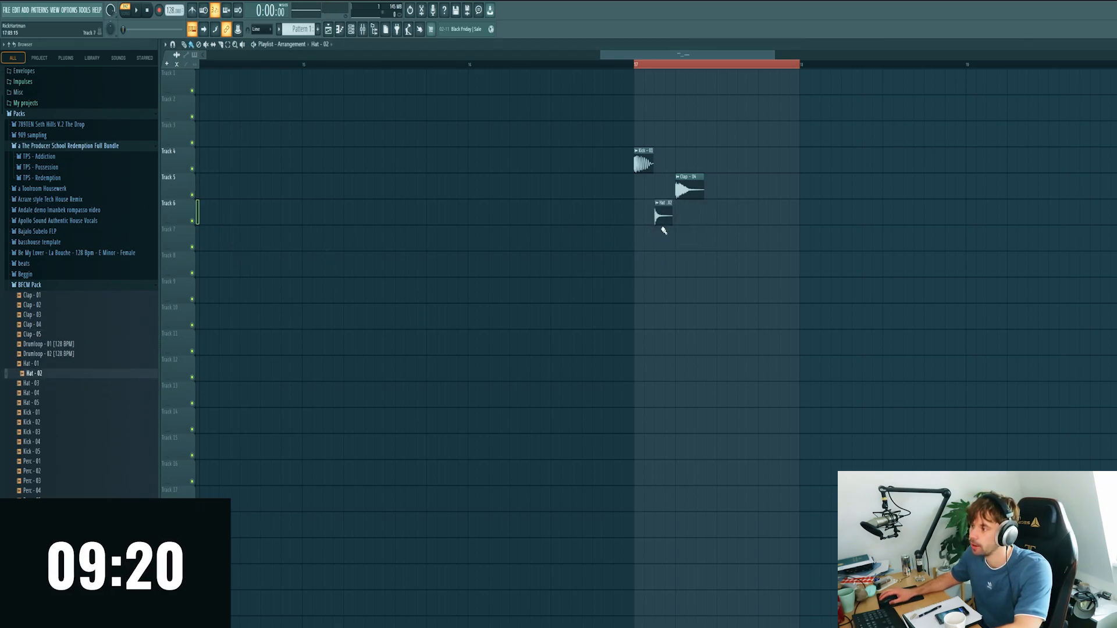
Fill bar 17 with kicks on every beat, claps on beats 2 and 4, and Hat - 02 on every off-beat, and play it
click(645, 163)
click(684, 163)
drag(625, 140, 709, 227)
key(ctrl+b)
click(663, 216)
click(701, 221)
key(space)
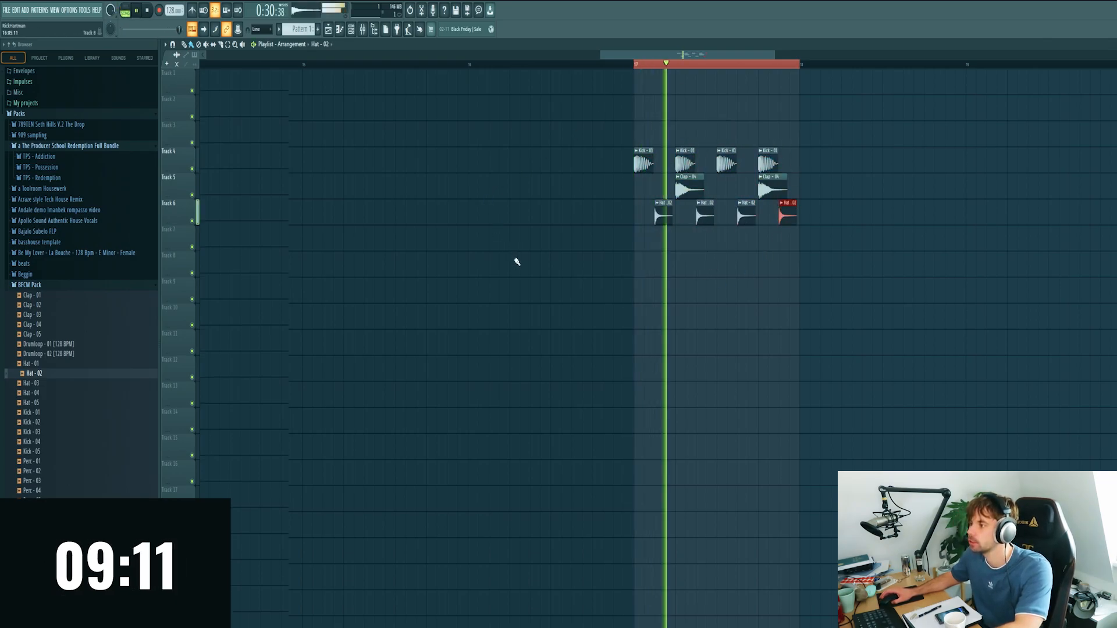
Lower the clip gain of both Clap - 04 clips on Track 5 to -2.5 dB
scroll(814, 267, up, 4)
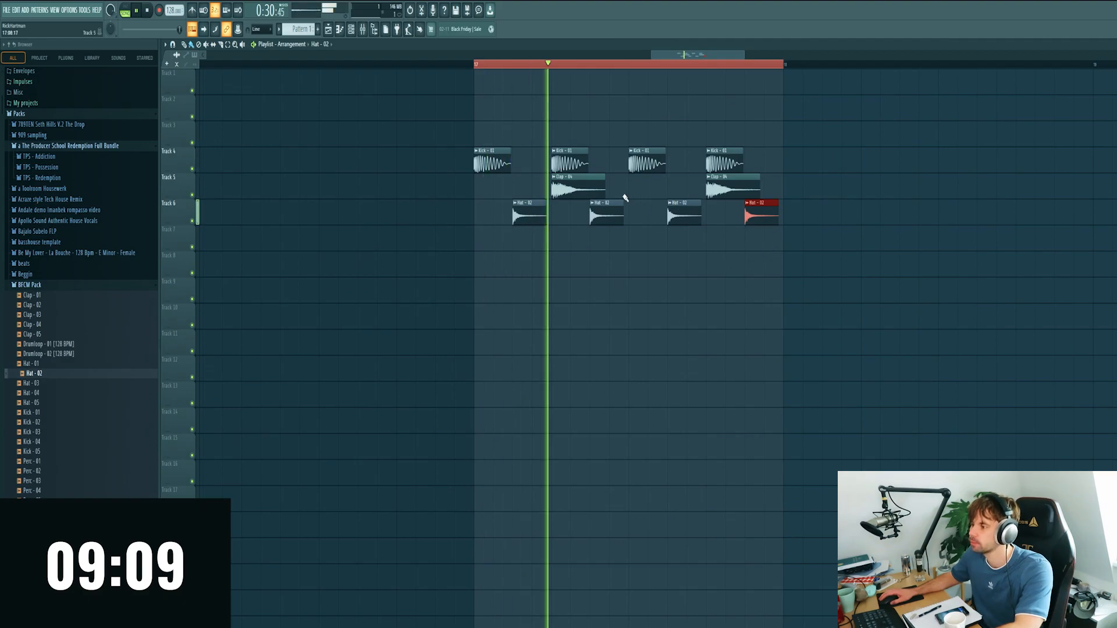
drag(579, 197, 579, 204)
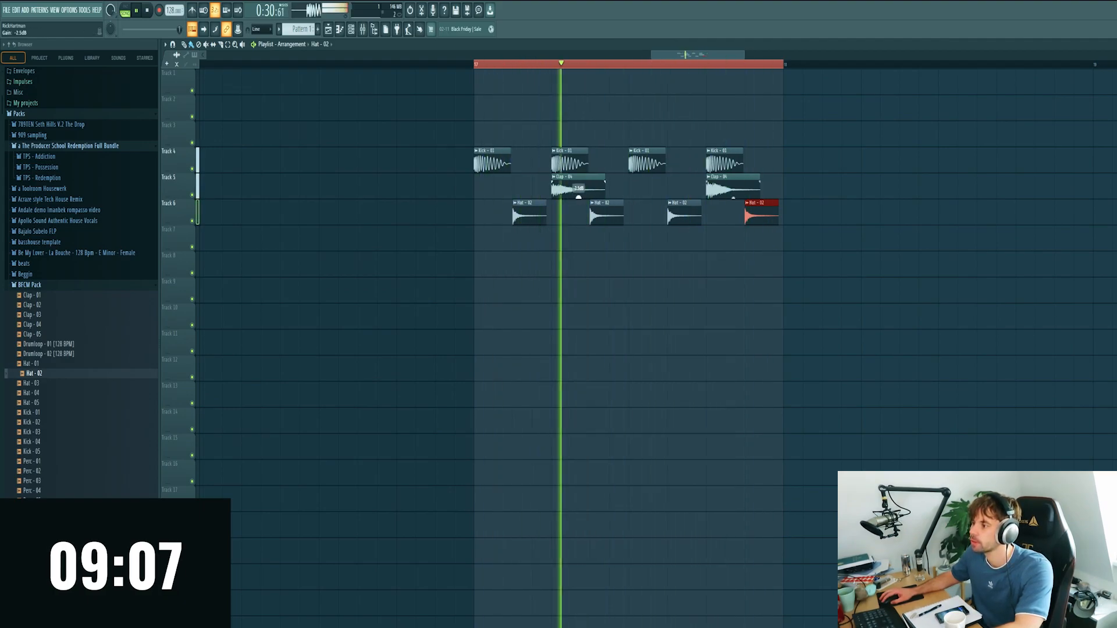
drag(733, 198, 733, 198)
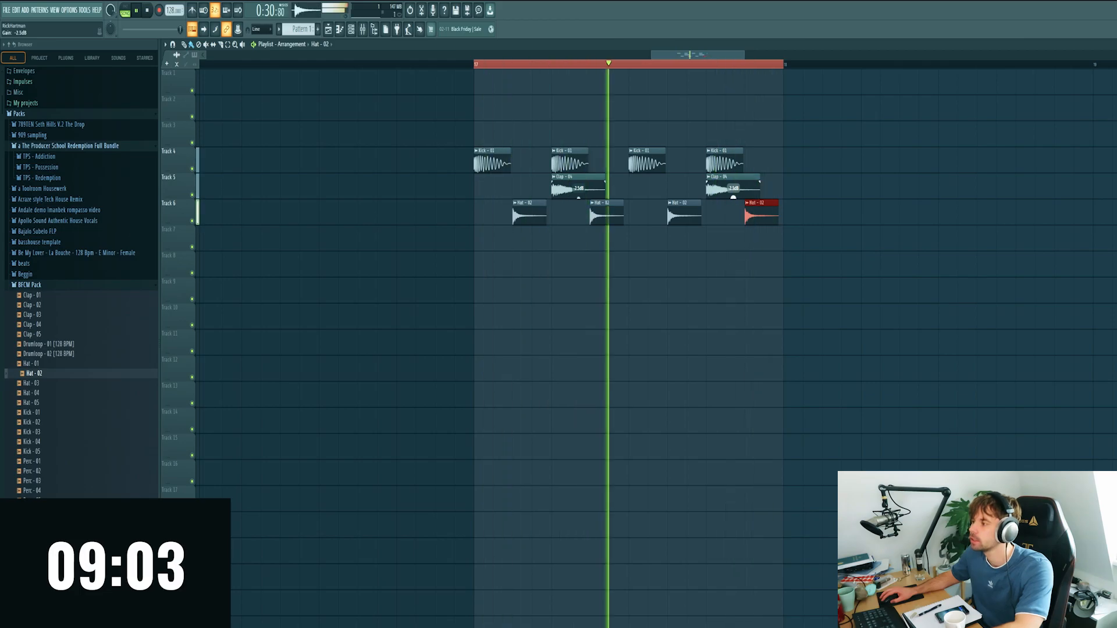
key(space)
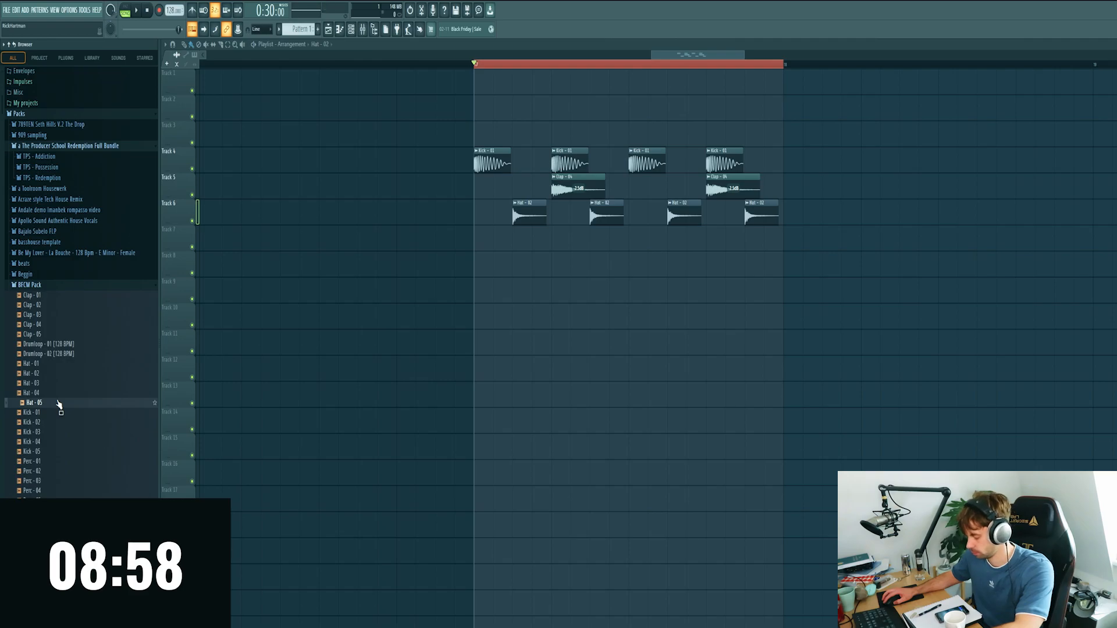
Add Hat - 05 as a sampler channel in the Unsorted channel group and shorten its tail with the fade-out control
key(F6)
click(614, 394)
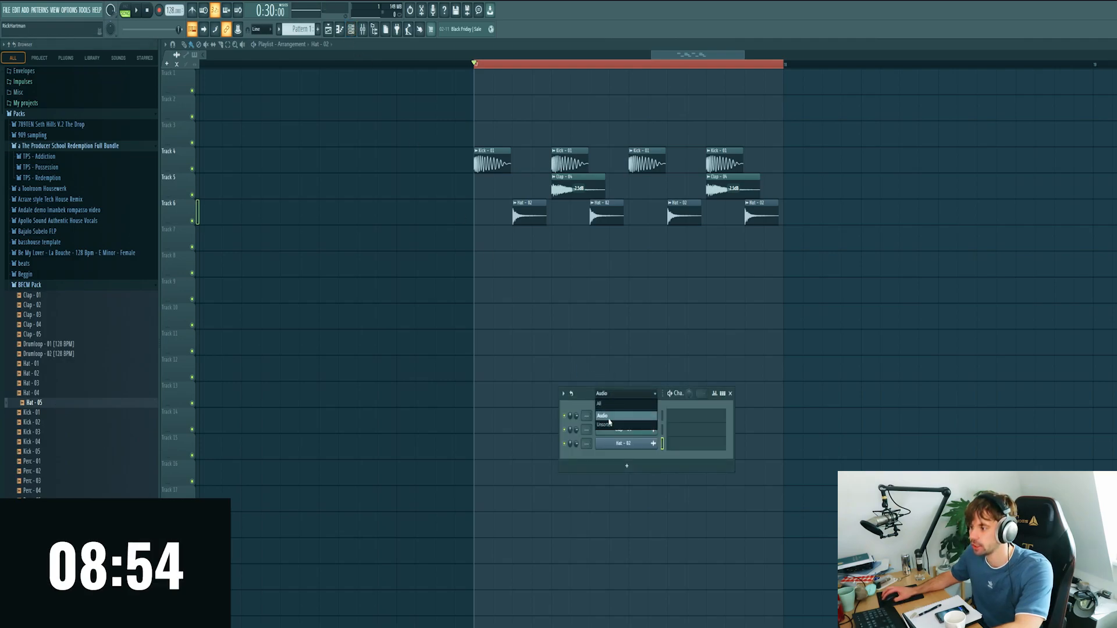
click(620, 422)
drag(34, 402, 619, 459)
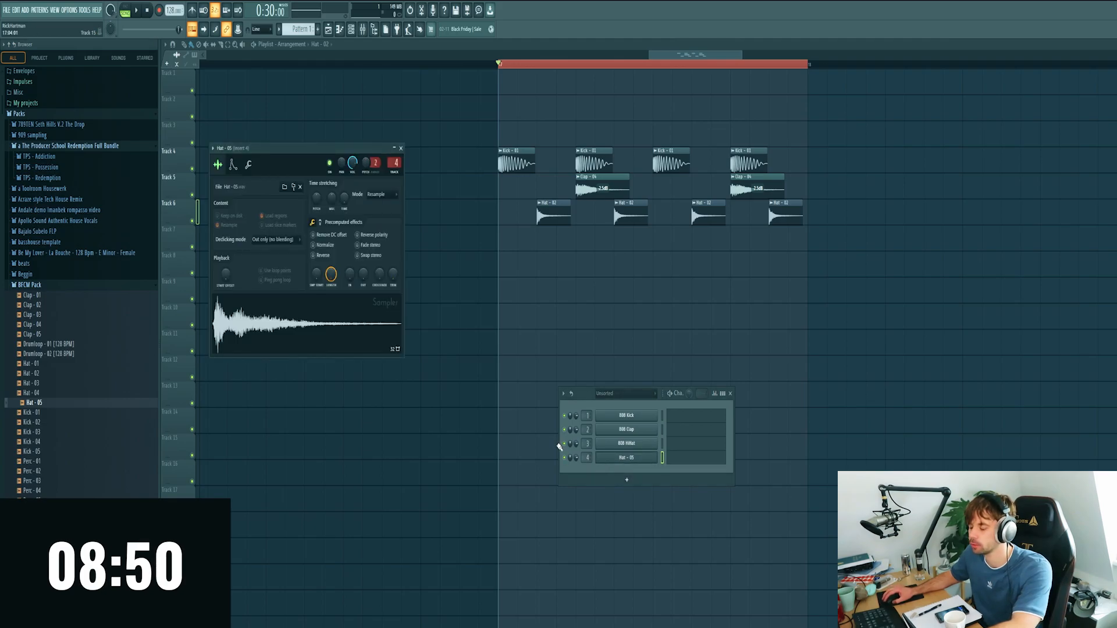
mouse_move(363, 274)
mouse_down()
mouse_move(363, 256)
mouse_move(363, 279)
mouse_up()
key(z)
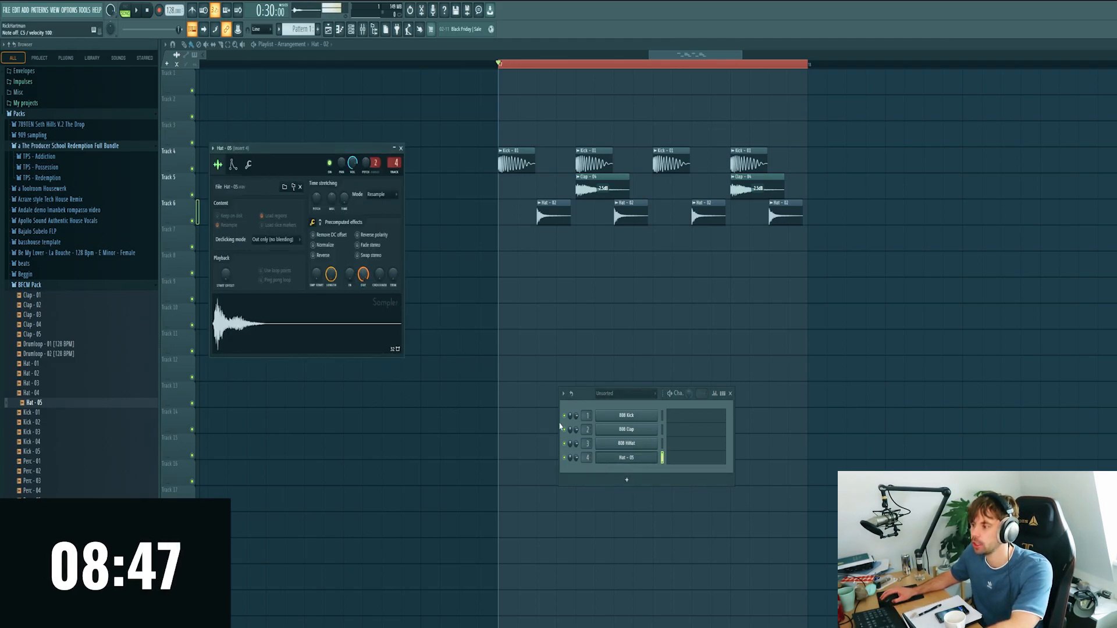
Draw four consecutive sixteenth notes on C5 for Hat - 05 from the start of the pattern, and lower the first two notes' velocity
click(693, 459)
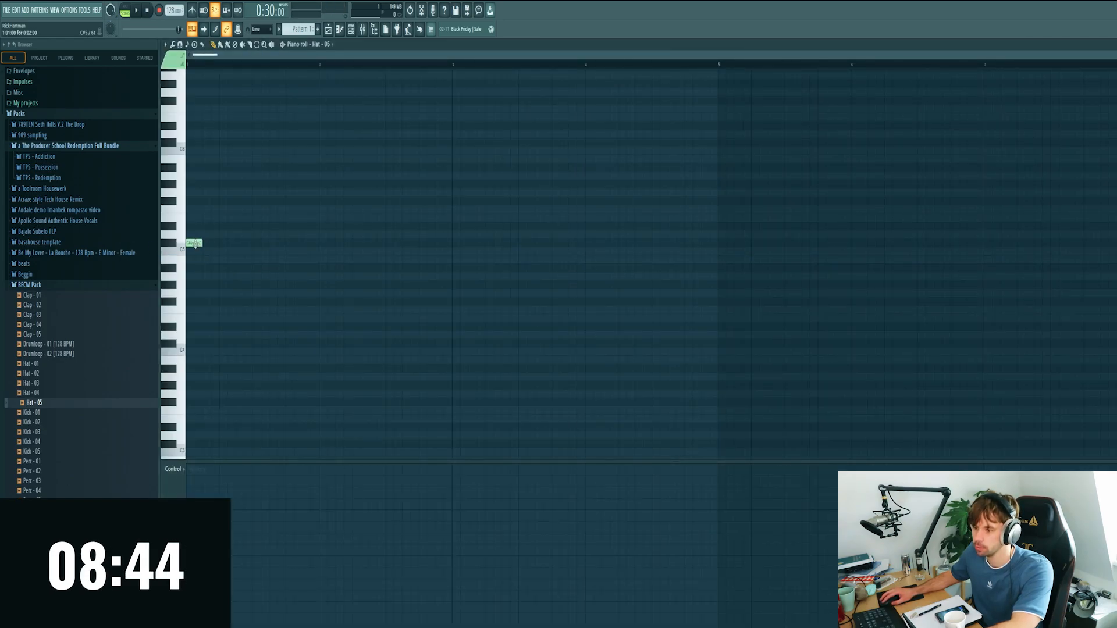
click(187, 250)
right_click(188, 253)
drag(189, 252, 215, 253)
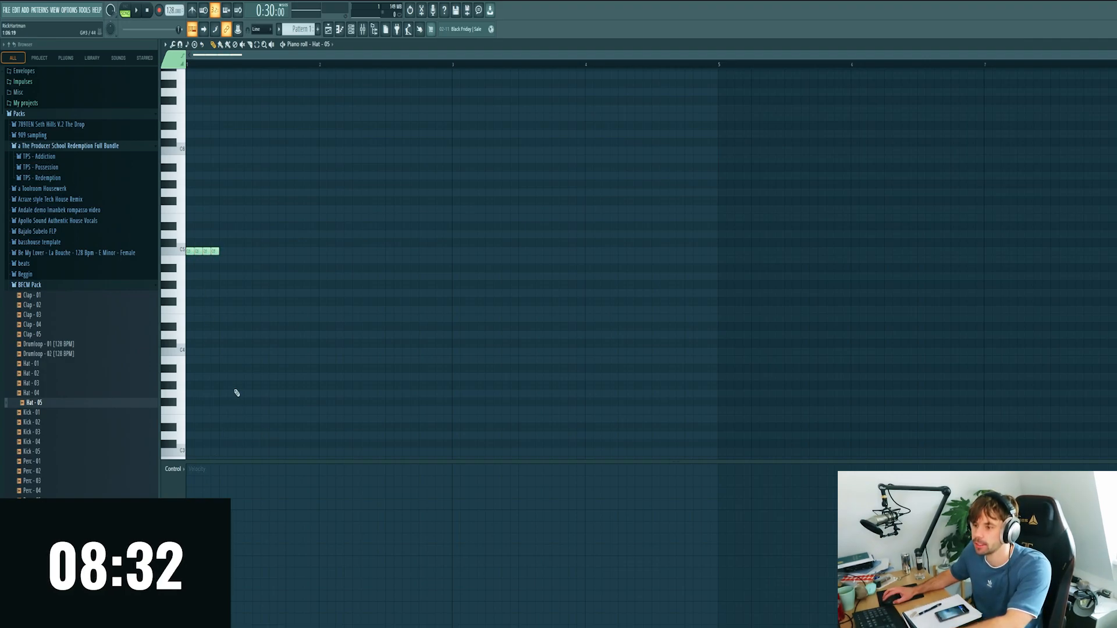
key(alt+s)
key(ctrl+l)
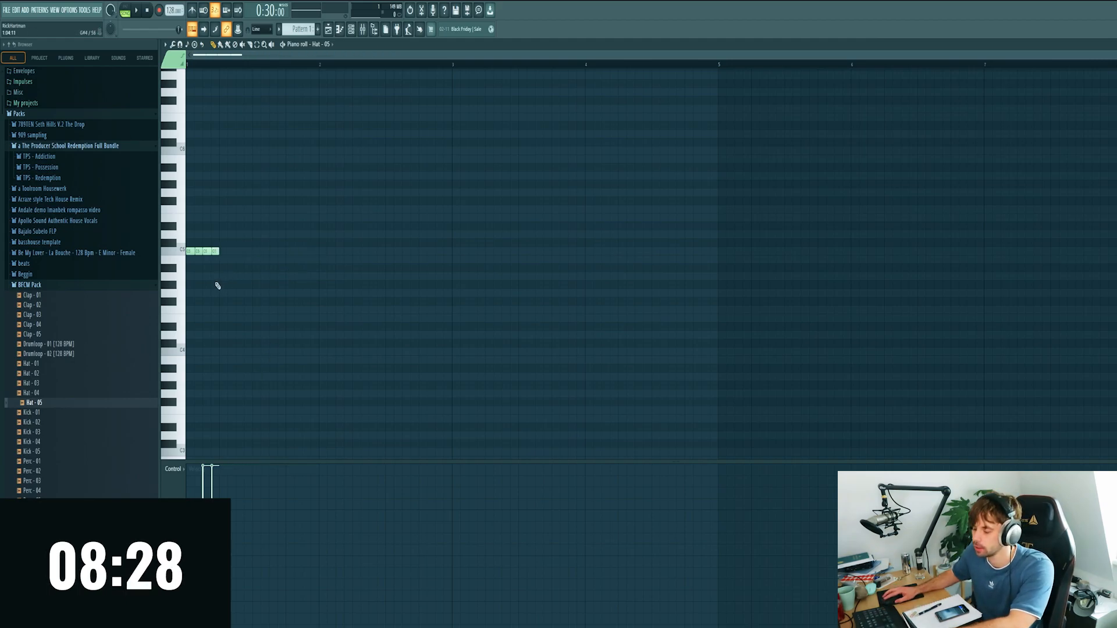
Duplicate the four-note hat group until it fills four bars and play back the pattern
key(ctrl+b)
key(ctrl+b)
key(ctrl+b)
key(ctrl+b)
key(ctrl+b)
key(ctrl+b)
key(ctrl+b)
key(ctrl+b)
key(ctrl+b)
key(ctrl+b)
key(ctrl+b)
key(ctrl+b)
key(ctrl+b)
key(ctrl+b)
key(ctrl+b)
key(ctrl+d)
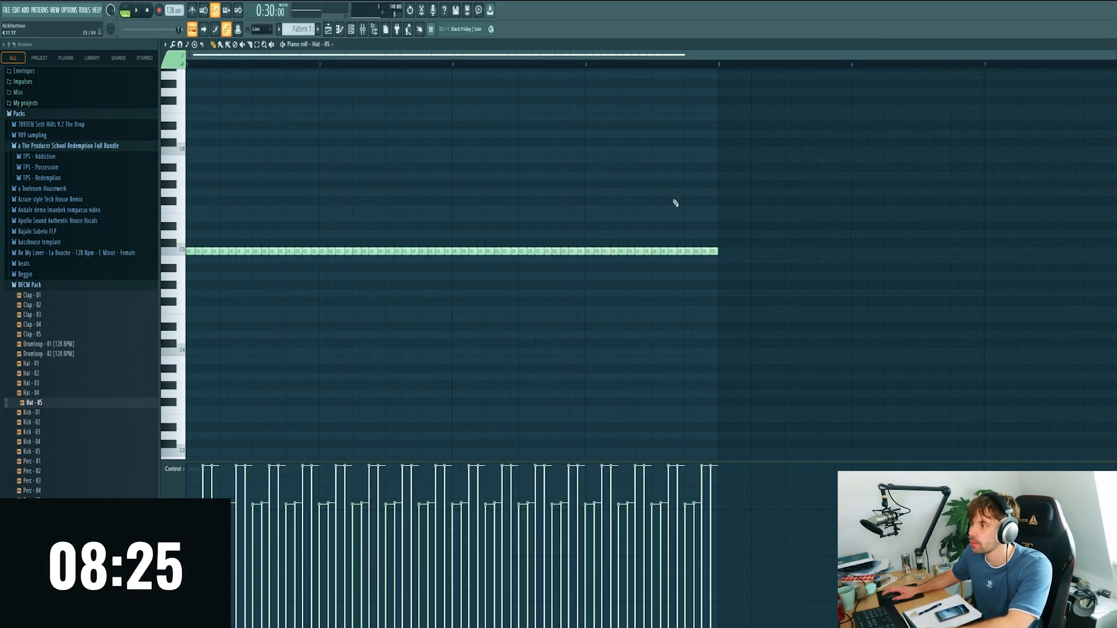
drag(724, 68, 3, 68)
key(space)
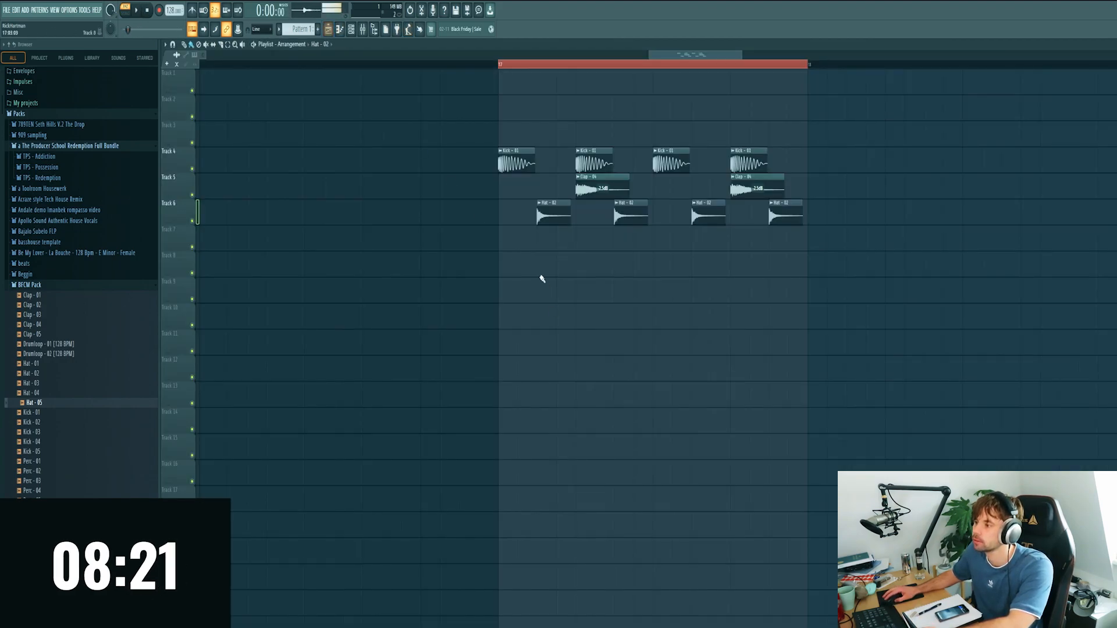
Place Pattern 1 on Track 7 of the playlist, starting at bar 17
click(518, 244)
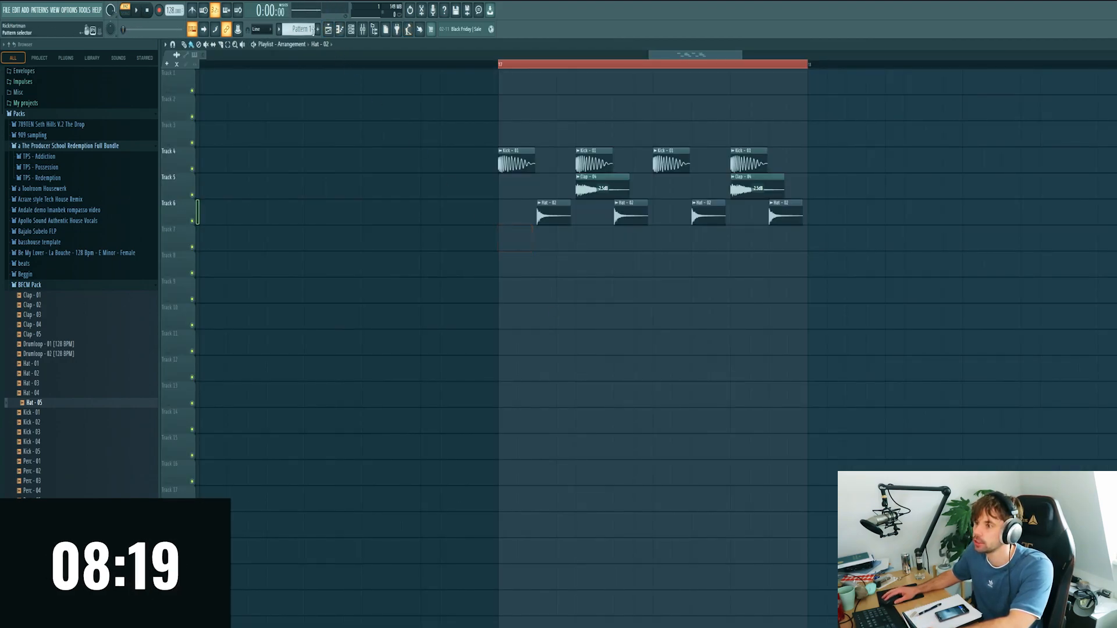
click(501, 240)
scroll(512, 254, down, 2)
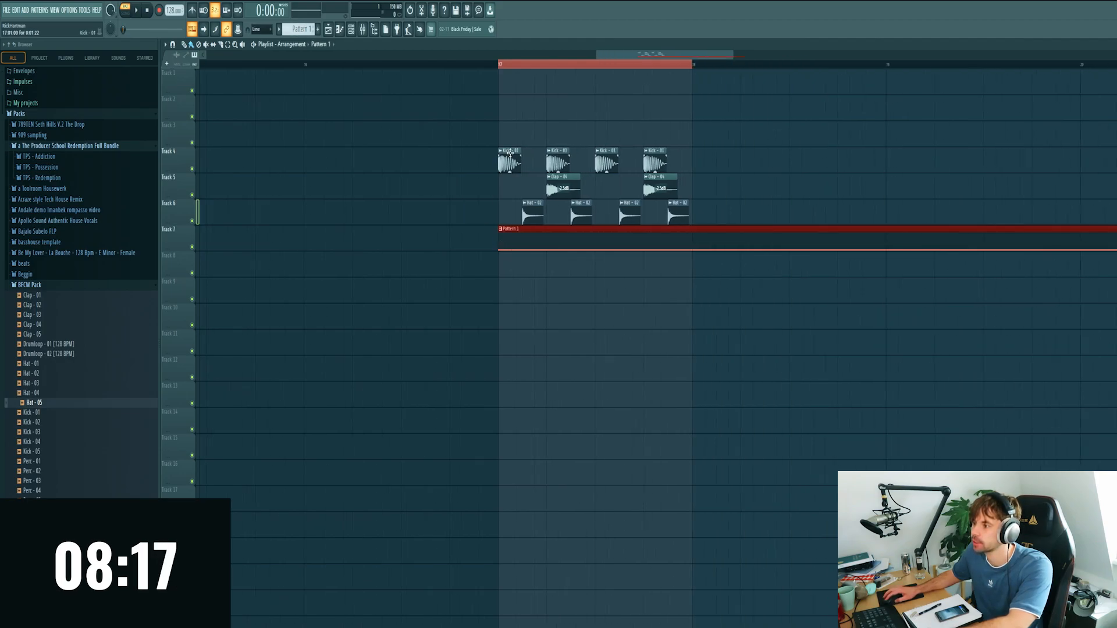
Route the kick sample to mixer track 5 and lower that track's volume
double_click(557, 164)
double_click(398, 174)
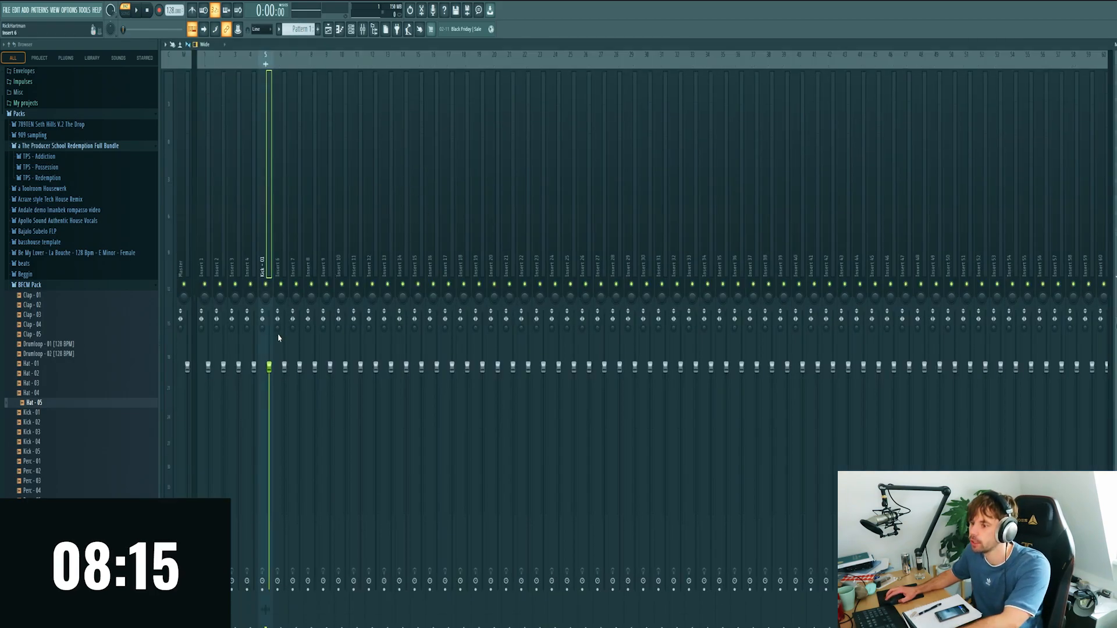
scroll(265, 377, down, 3)
scroll(273, 375, down, 2)
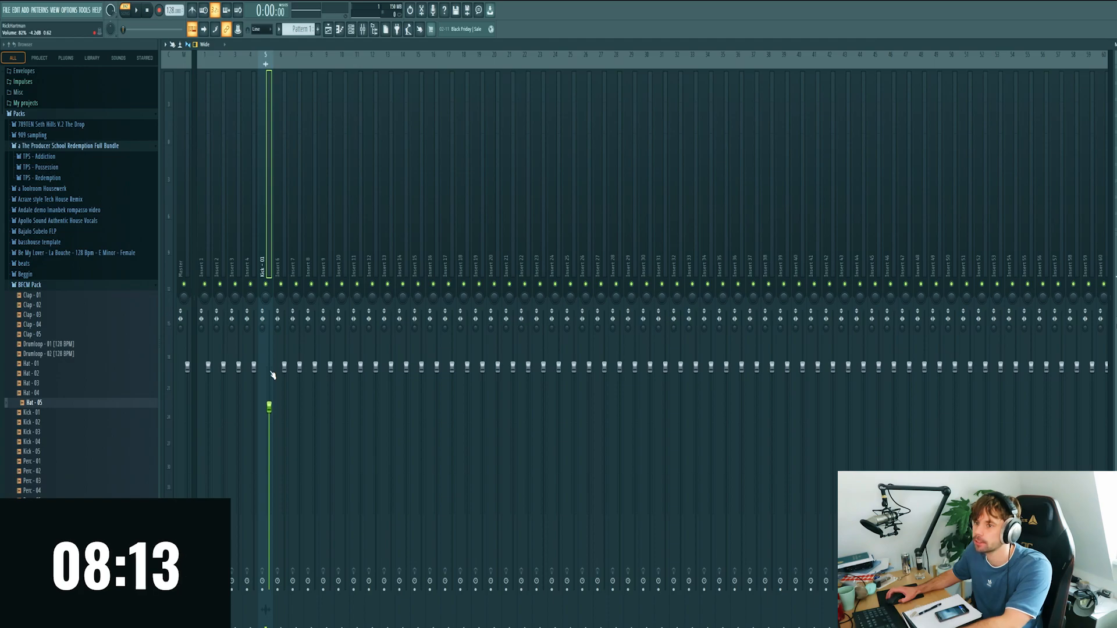
key(F9)
Route the Clap - 04 sample to mixer track 6 and the Hat - 02 sample to mixer track 7
double_click(564, 185)
scroll(400, 180, up, 6)
key(F9)
key(F9)
double_click(532, 213)
scroll(412, 190, up, 7)
key(F9)
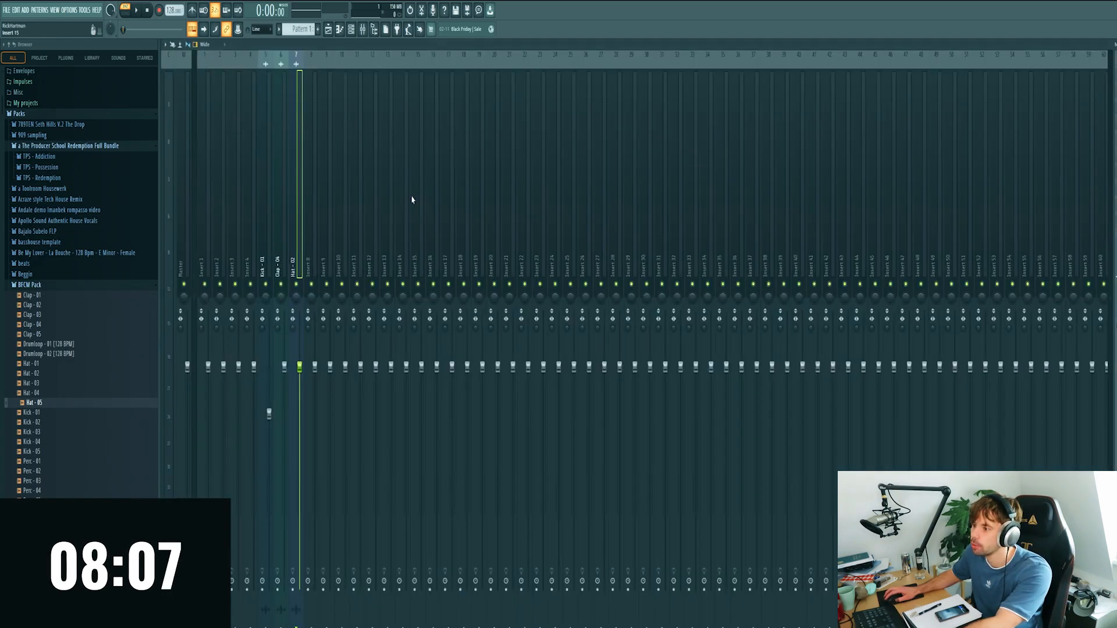
Route Hat - 05 to mixer track 4 and load Kickstart there with the first curve of the second row
key(F9)
double_click(512, 237)
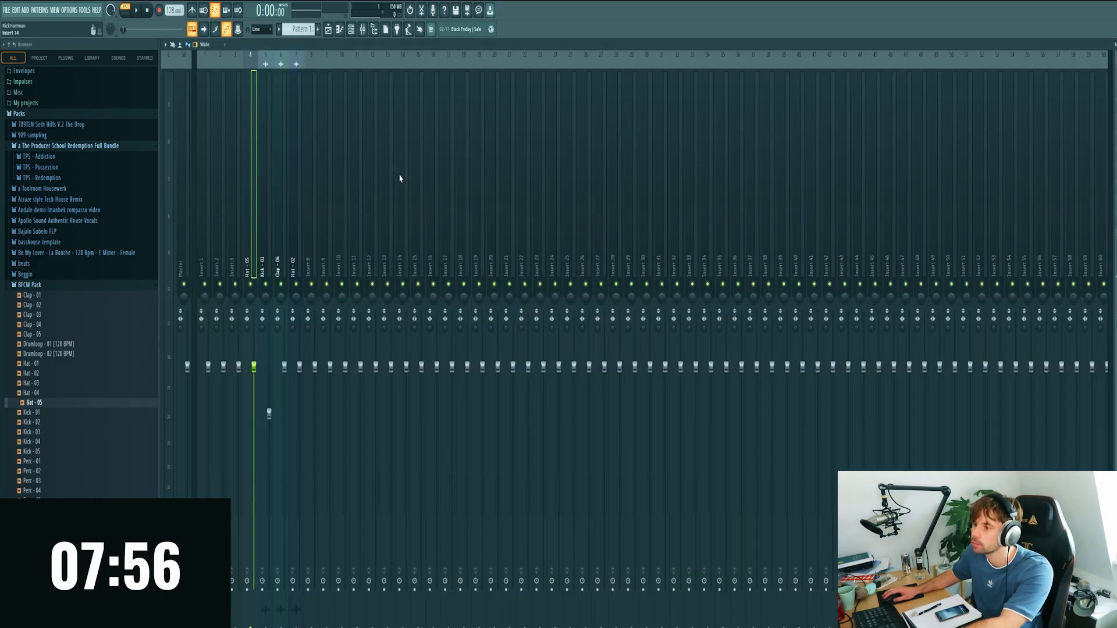
click(1115, 277)
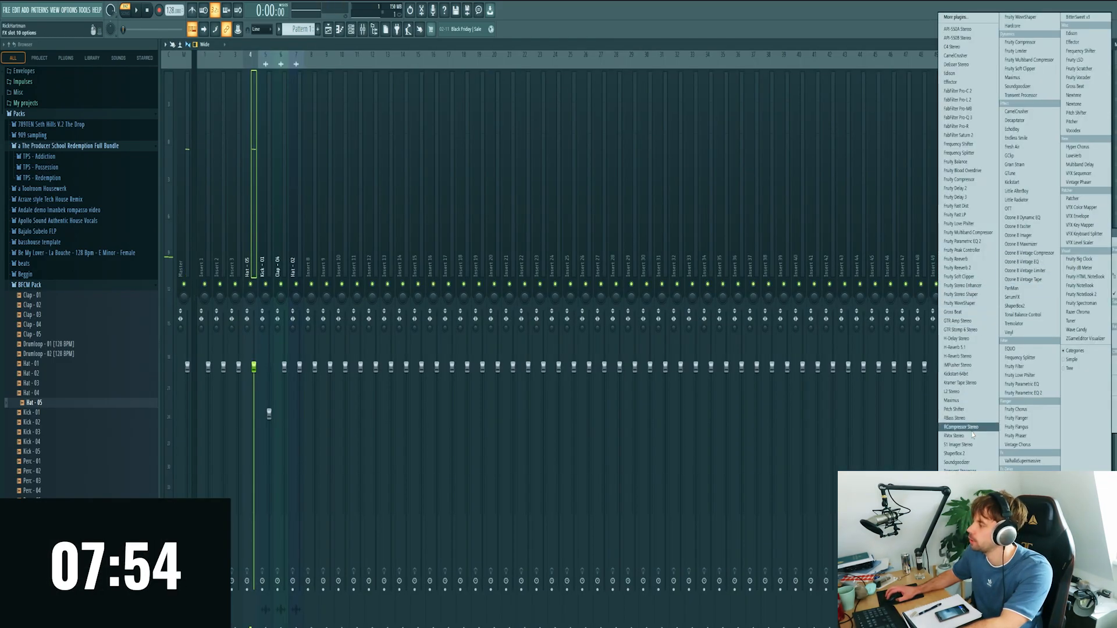
click(955, 373)
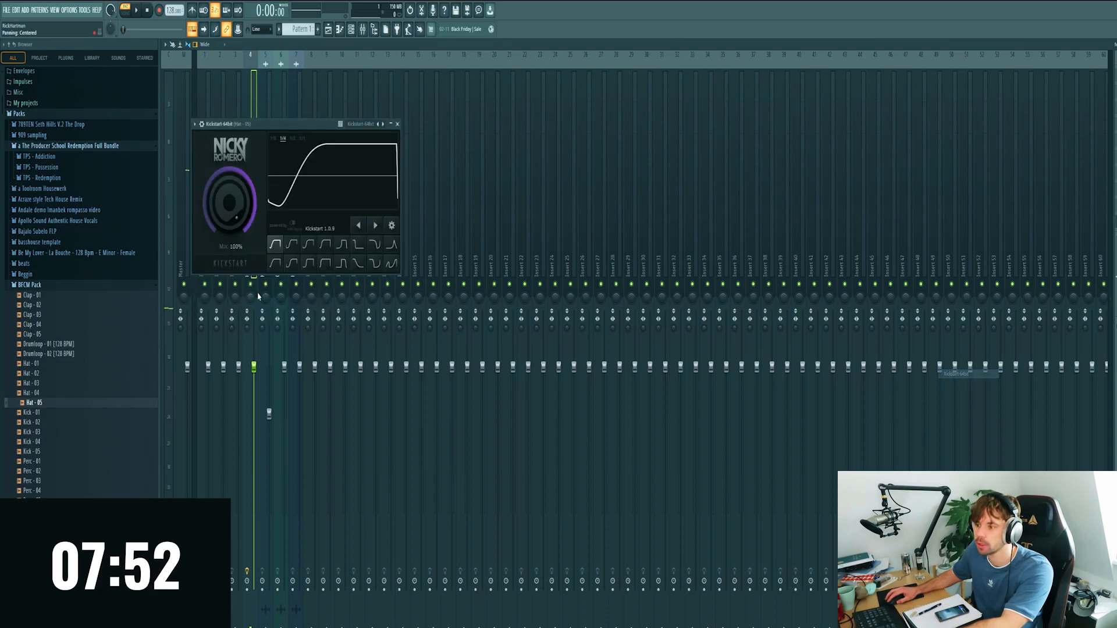
click(275, 264)
drag(314, 129, 681, 106)
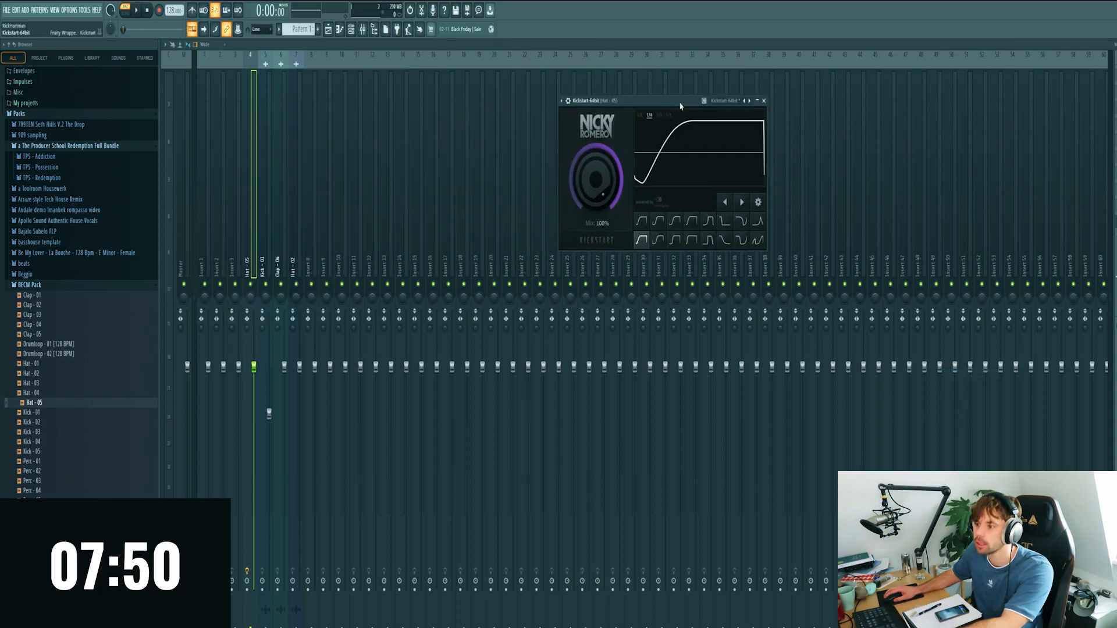
Solo the kick's mixer track and play the loop in song mode
right_click(264, 285)
key(space)
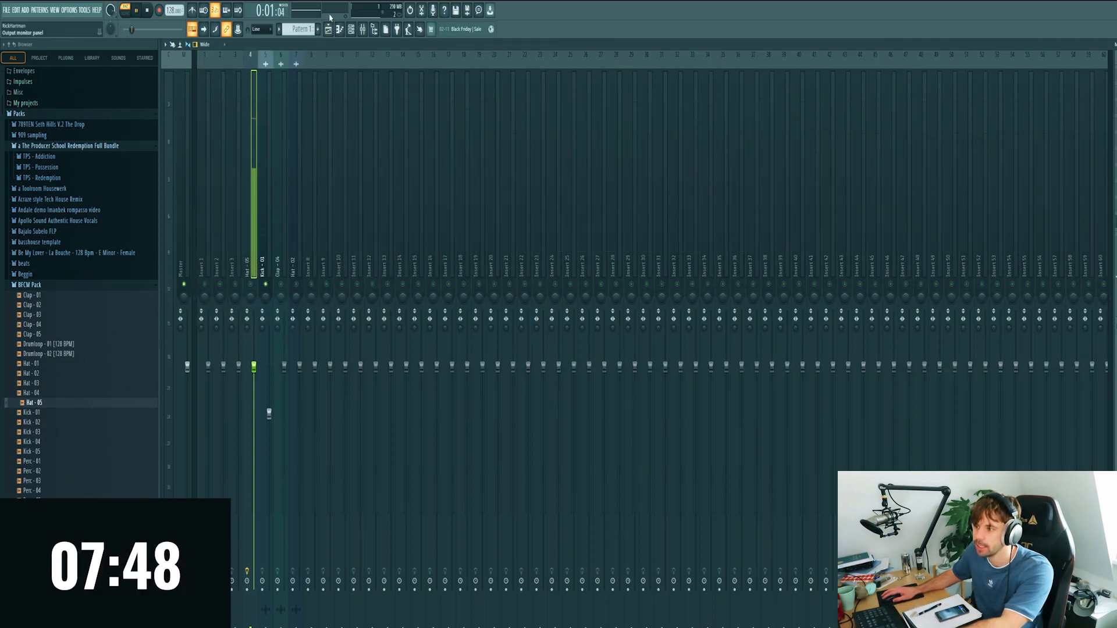
click(122, 14)
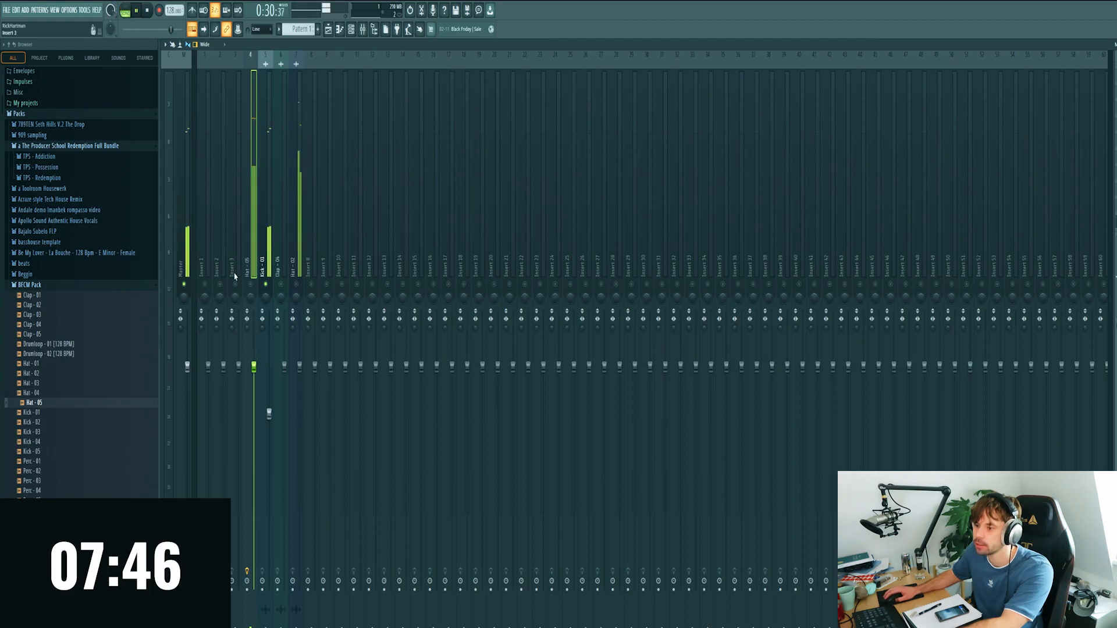
Unmute the clap and Hat - 02 mixer tracks, lowering the clap to about -7.5 dB and reducing the hat's volume
click(281, 284)
drag(283, 384, 285, 385)
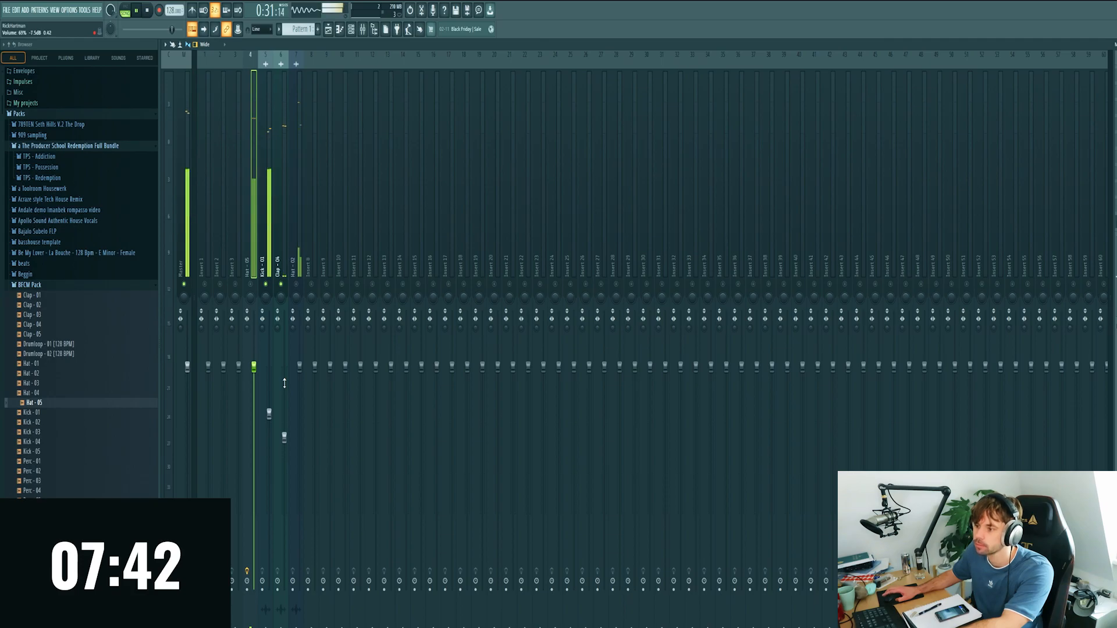
click(296, 284)
scroll(299, 377, down, 3)
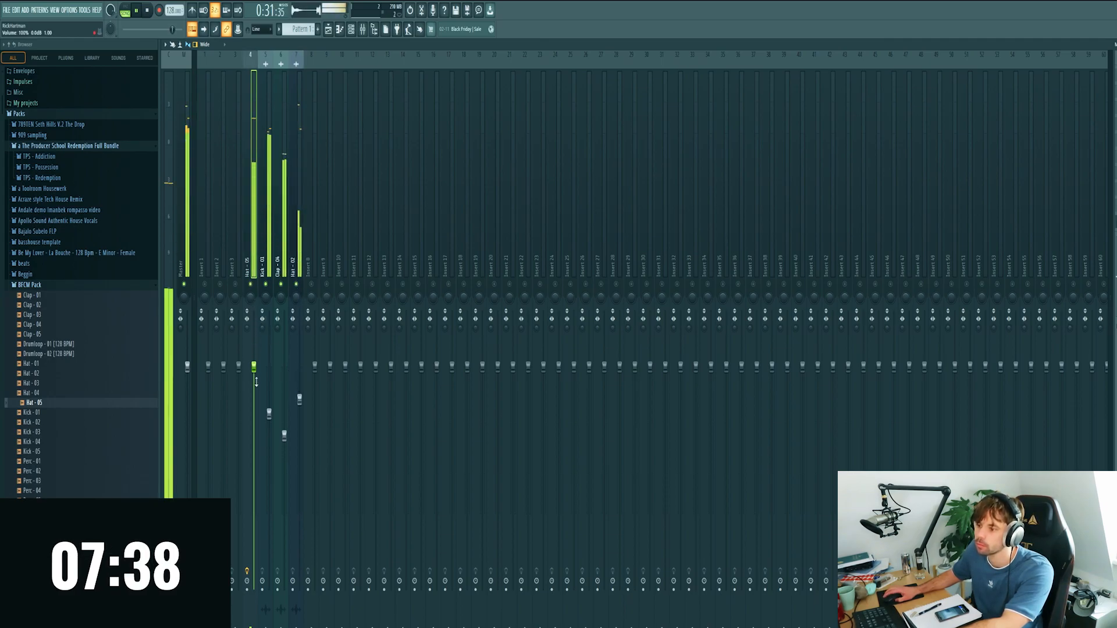
Lower the Hat - 05 mixer track's volume to slightly below -7.9 dB
scroll(255, 380, down, 8)
scroll(255, 379, down, 3)
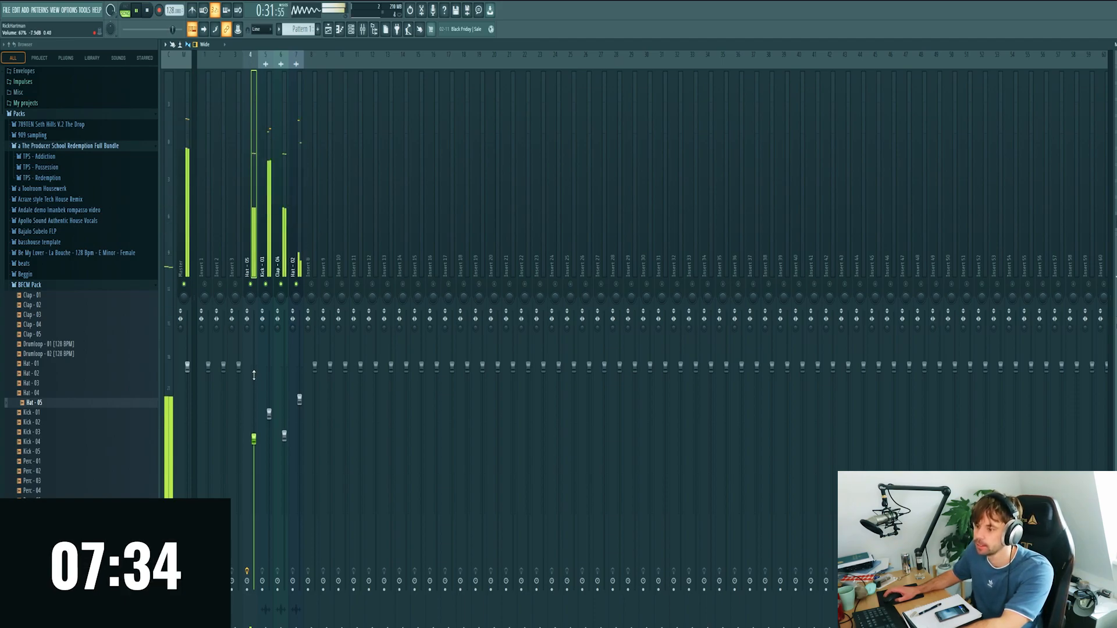
scroll(254, 375, down, 2)
click(328, 29)
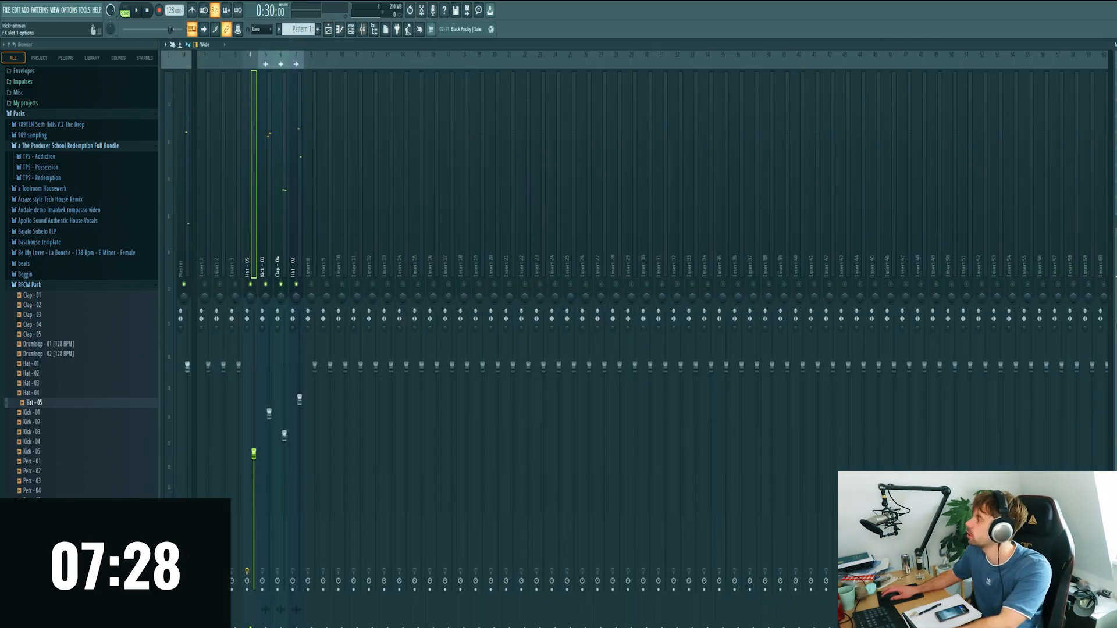
Insert PanMan in effect slot 1 of the Hat - 05 mixer track and reduce its panning width
click(993, 210)
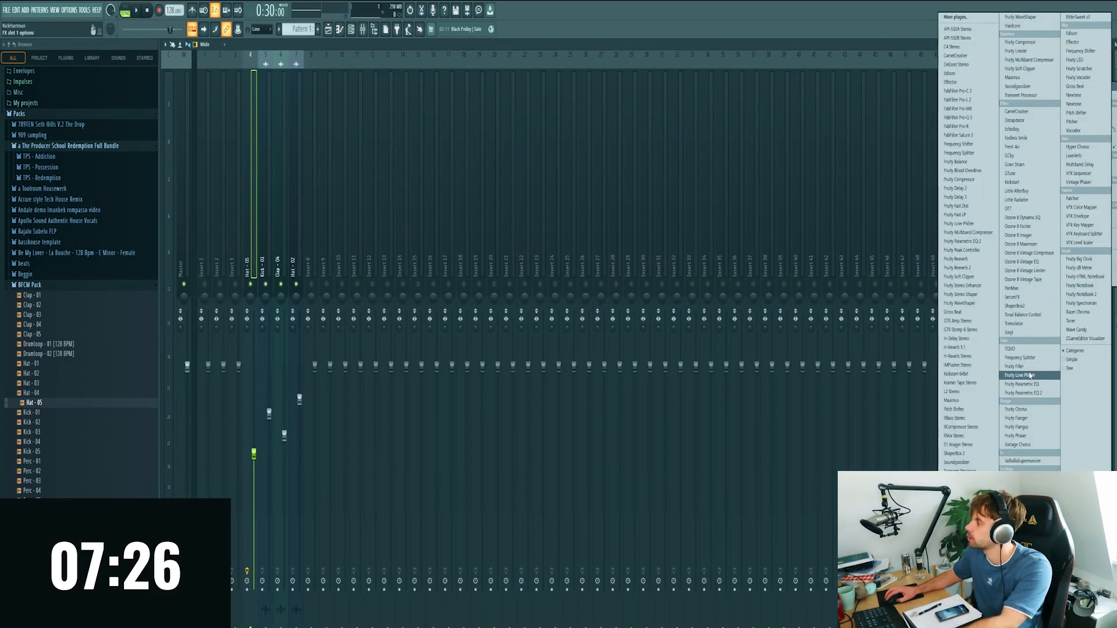
click(1012, 288)
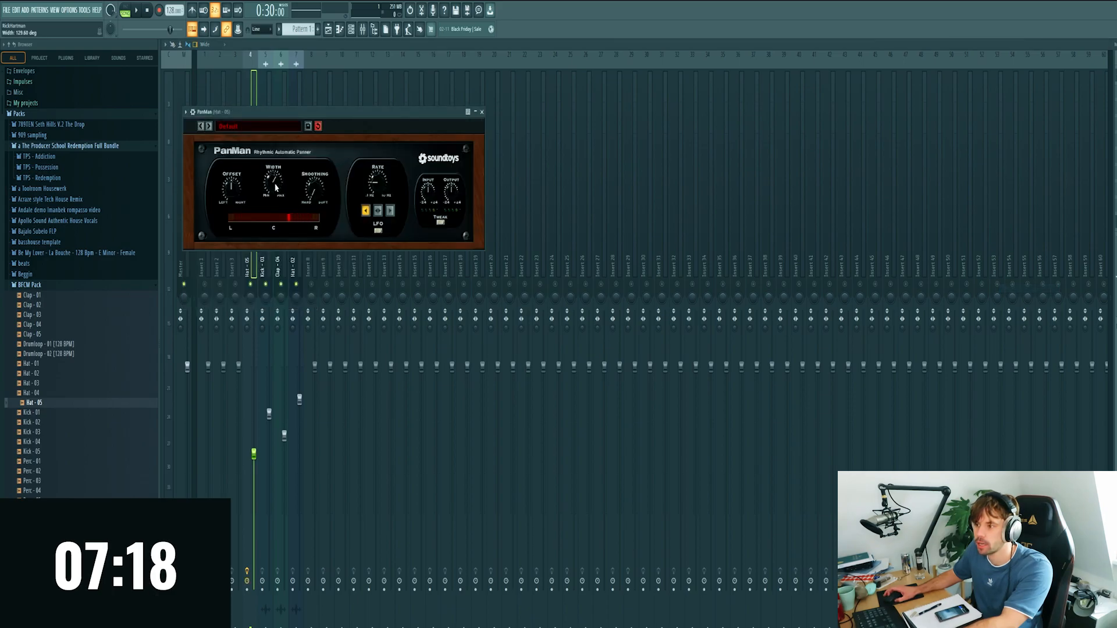
scroll(276, 188, down, 5)
drag(291, 111, 544, 110)
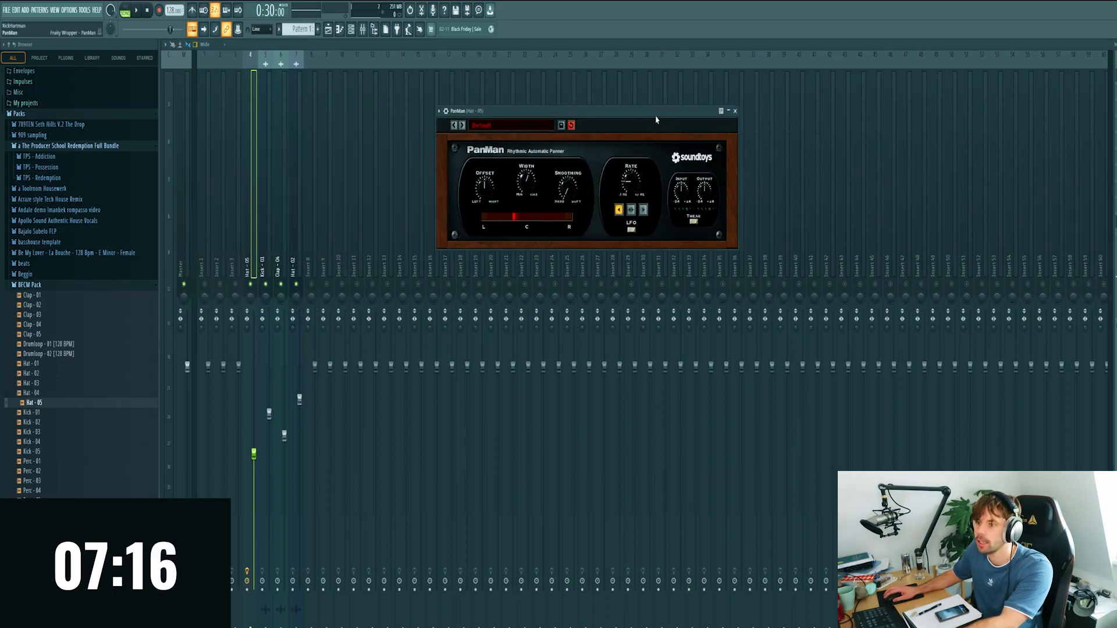
key(space)
Duplicate the one-bar kick, clap and Hat - 02 clips in the playlist to bar 18, and both bars to bars 19 and 20
click(328, 29)
key(space)
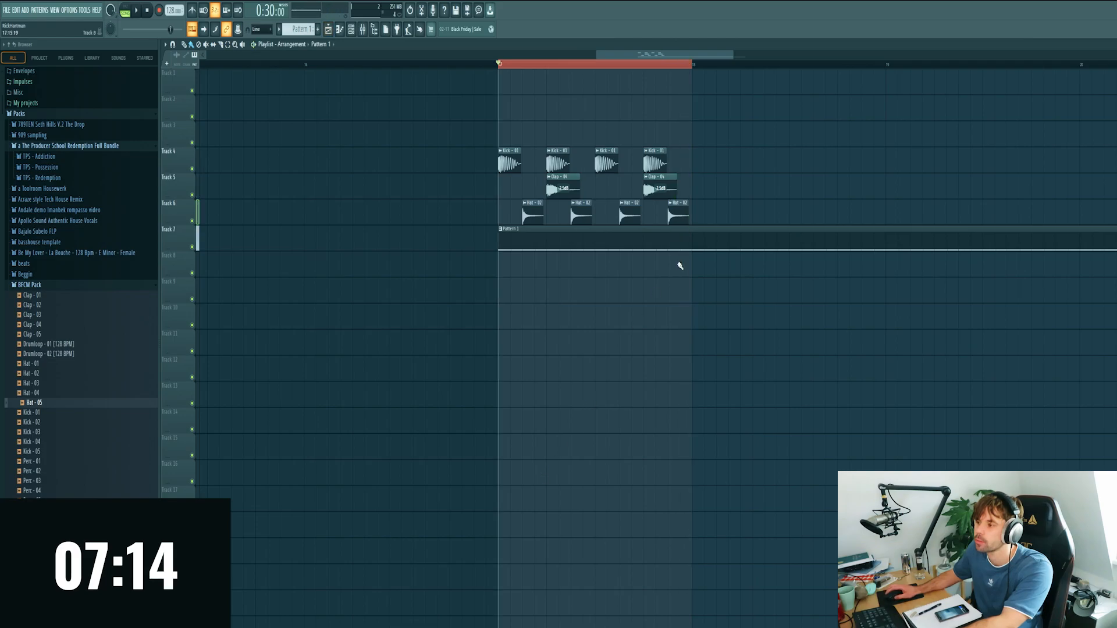
drag(771, 225, 705, 145)
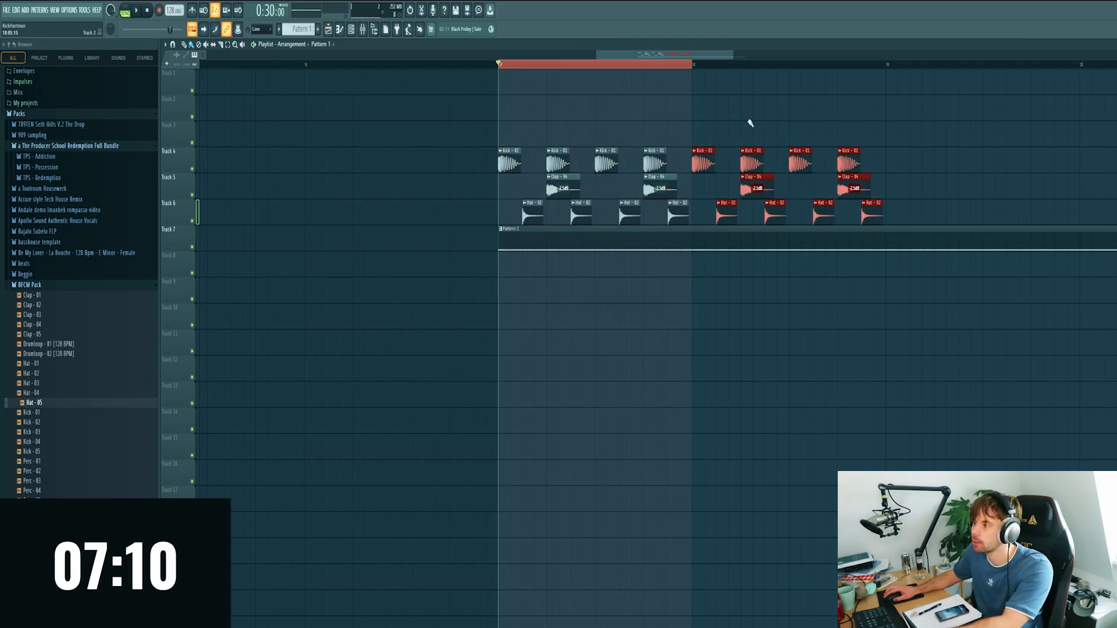
ctrl+drag(951, 207, 899, 142)
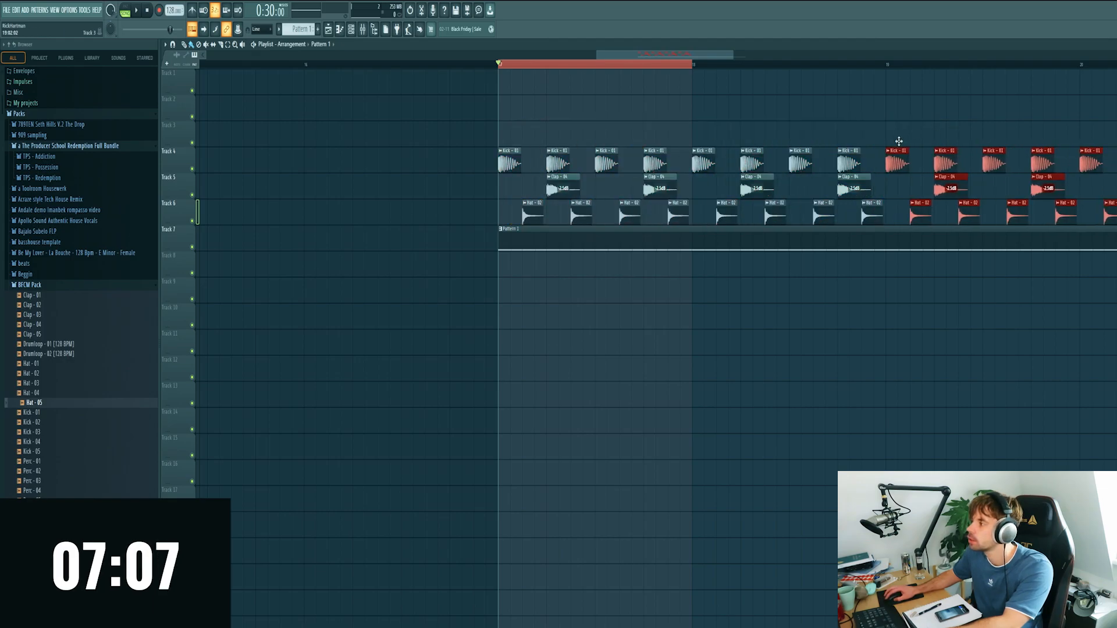
Add Serum to the bass pattern, load the Bass - Antlia preset from its Black Friday preset folder and audition it
click(23, 9)
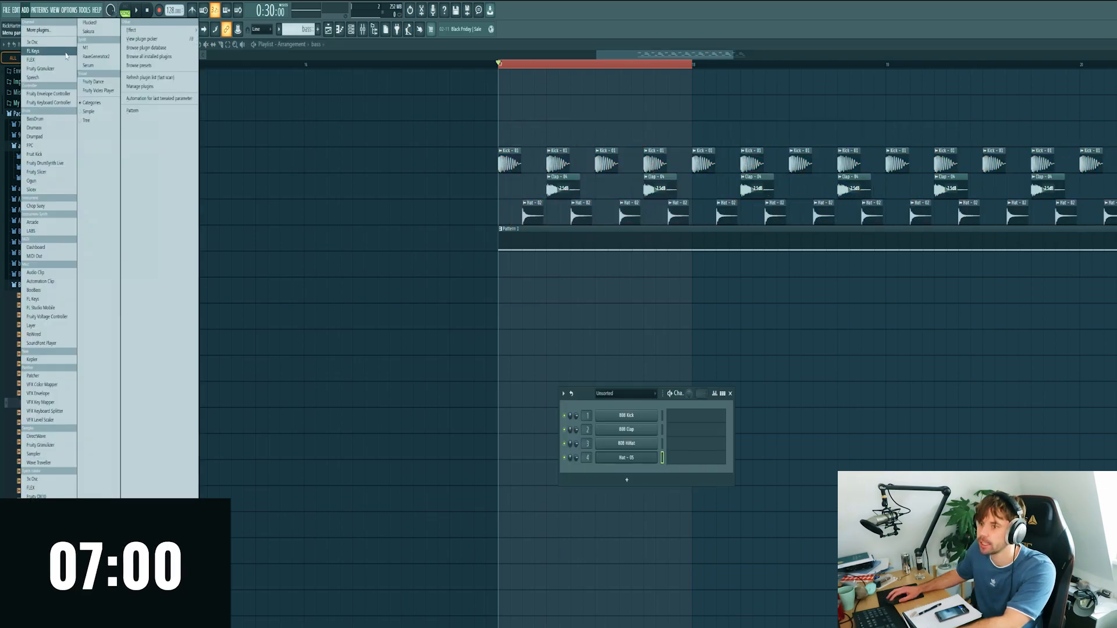
click(88, 65)
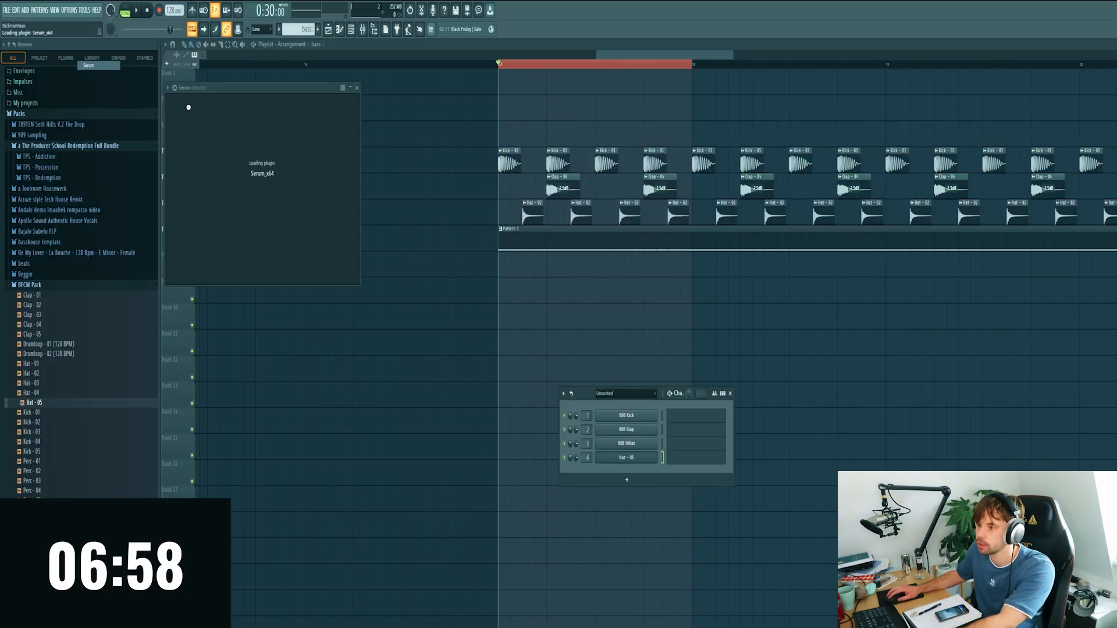
click(346, 99)
mouse_move(394, 128)
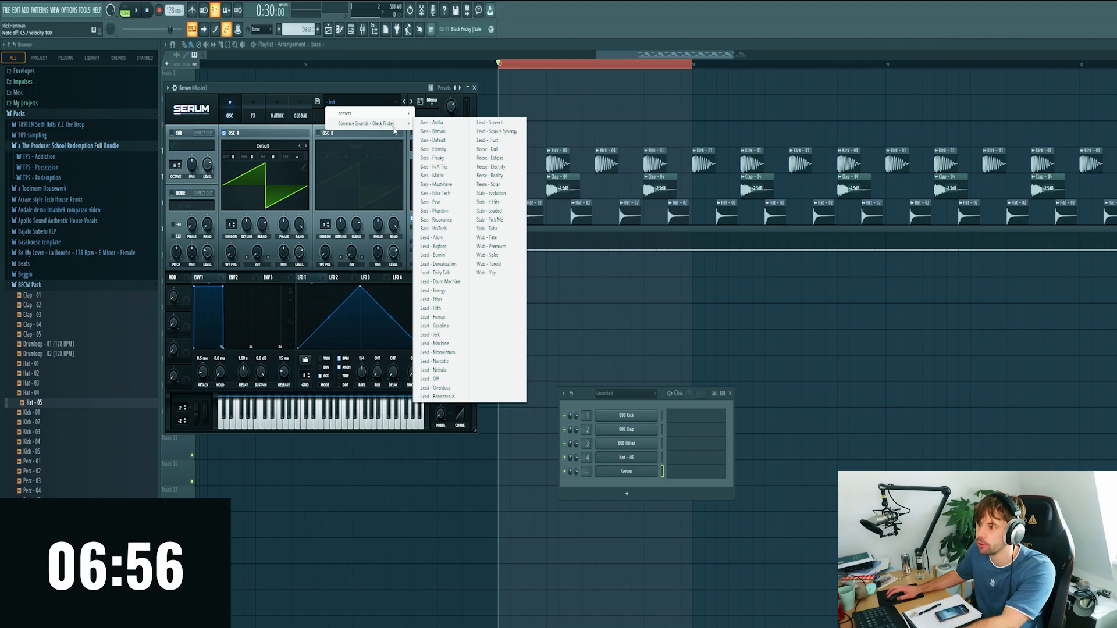
click(434, 122)
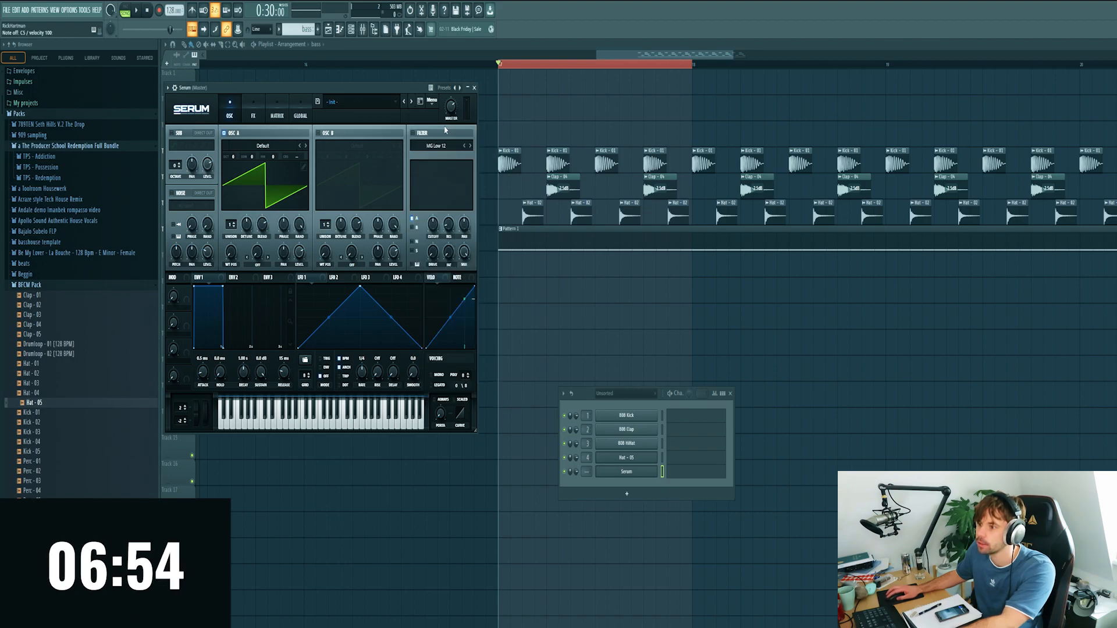
key(c)
key(c)
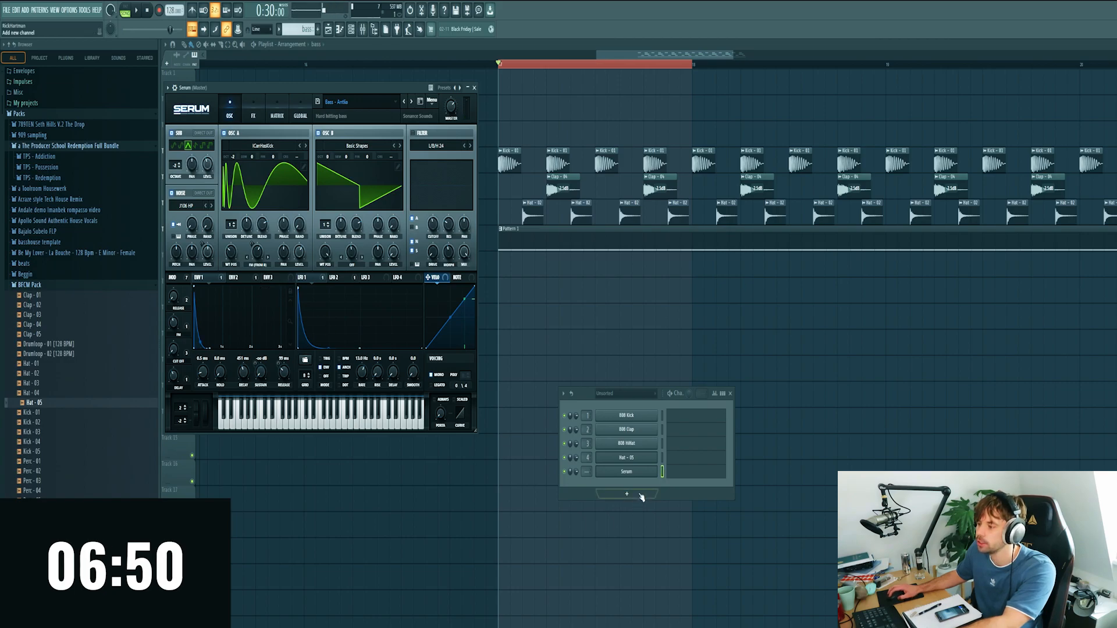
Draw five two-step E4 notes for Serum at steps 1, 4, 7, 11 and 14 of bar 1 and play the pattern
click(687, 470)
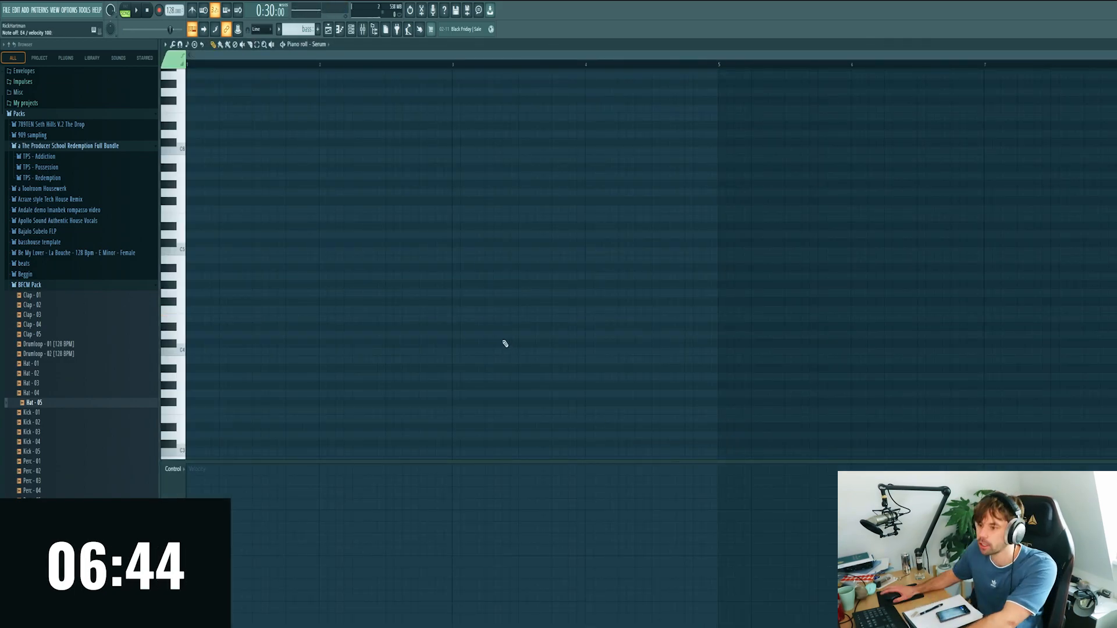
drag(192, 251, 197, 307)
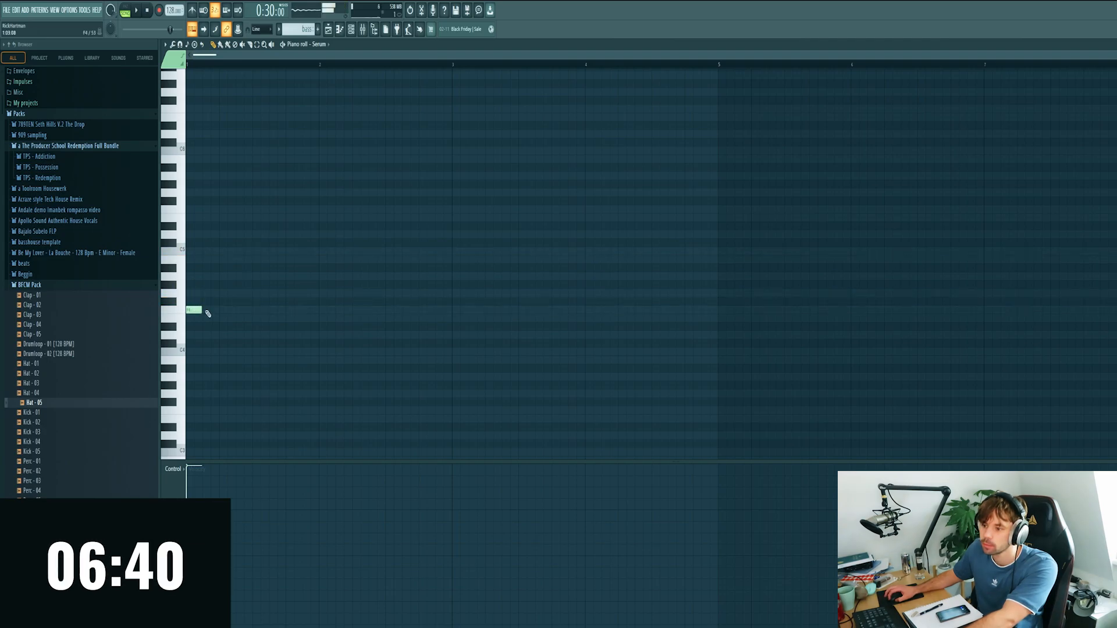
click(240, 319)
click(271, 319)
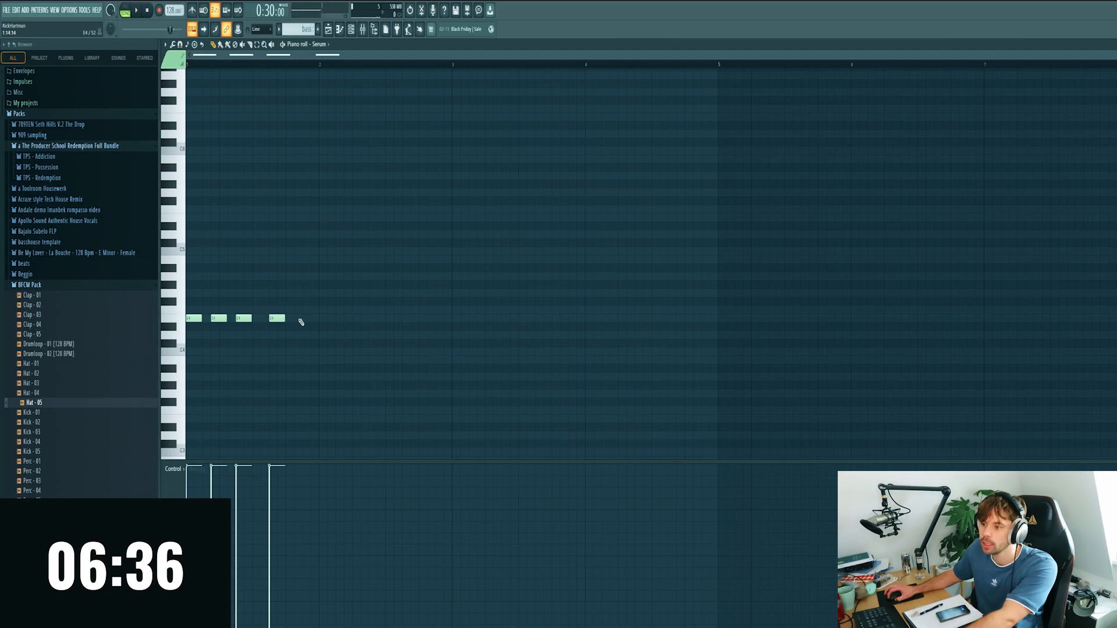
click(303, 318)
drag(306, 315, 302, 319)
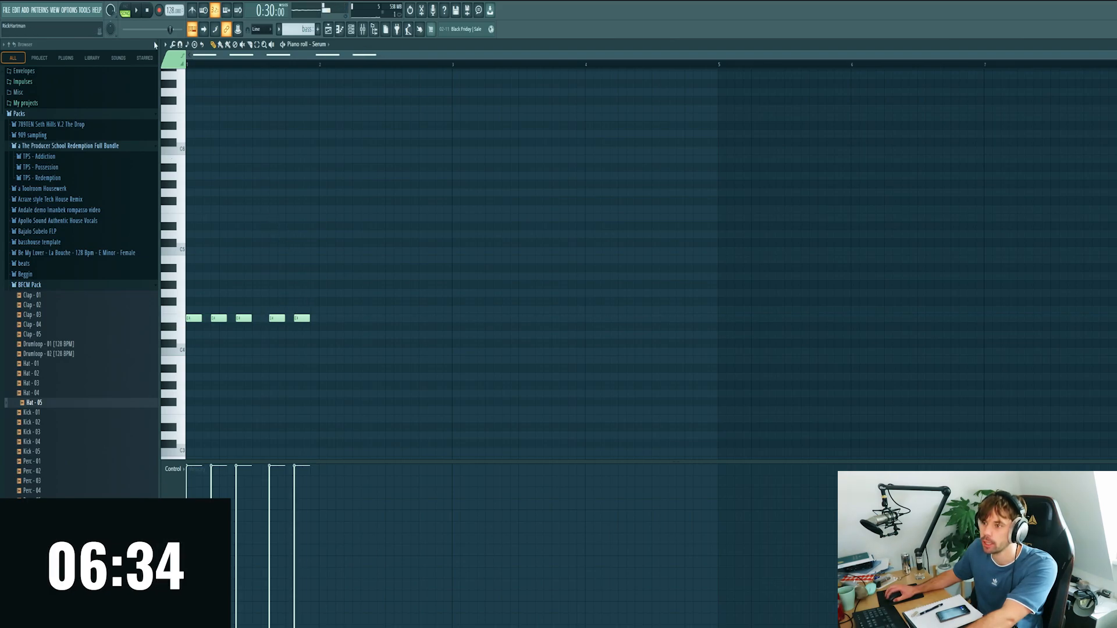
key(space)
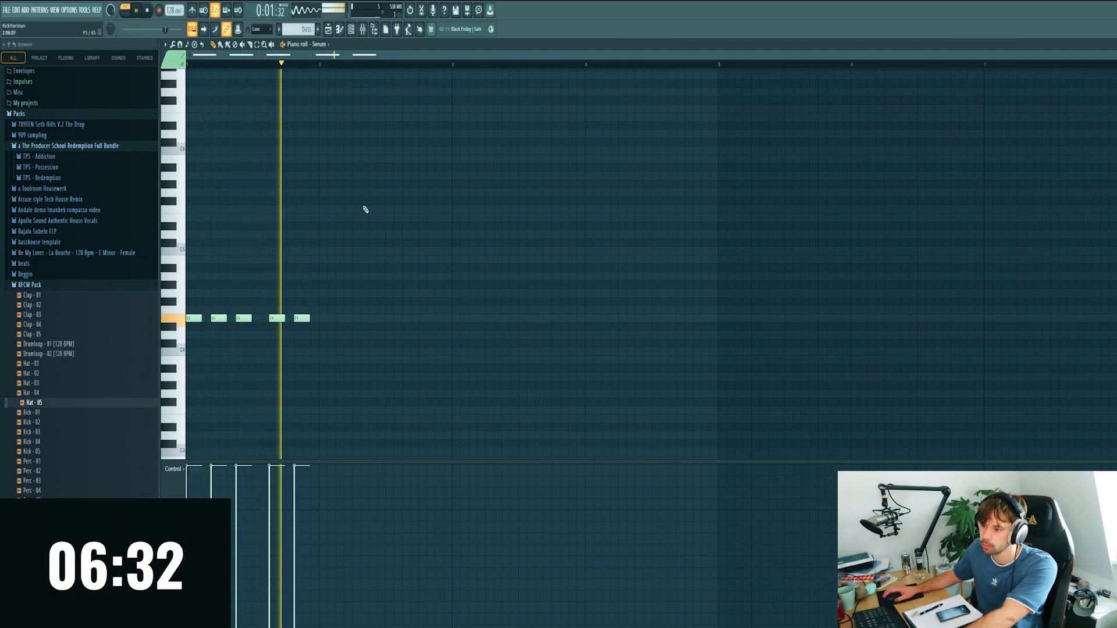
Route Serum to mixer track 8 and insert CamelCrusher on it with the British Clean preset
key(F5)
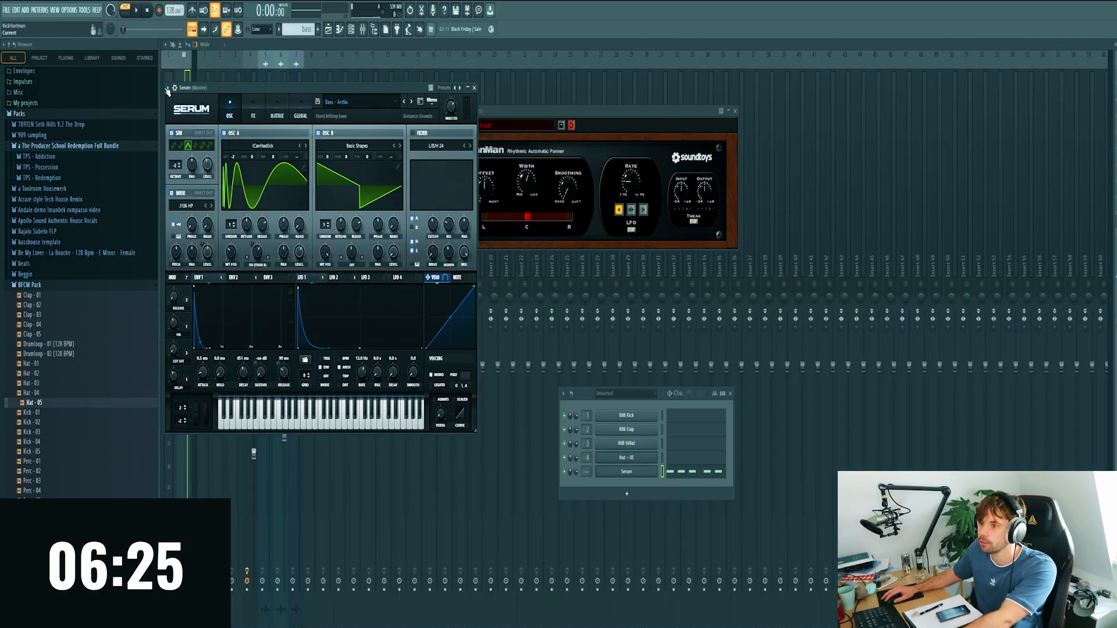
click(175, 88)
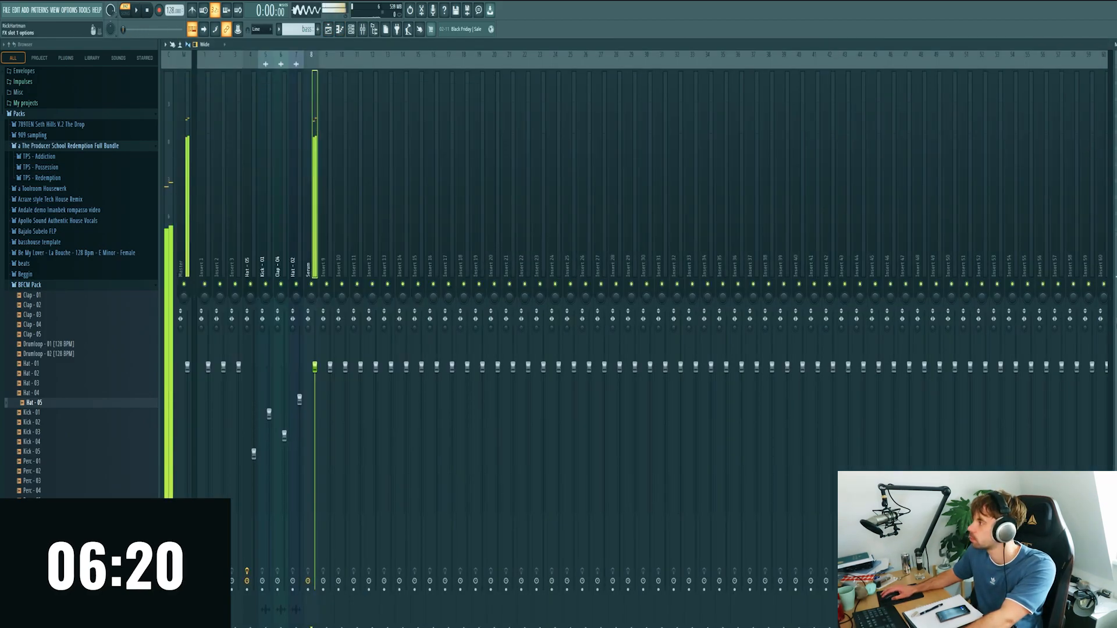
click(964, 91)
click(1017, 111)
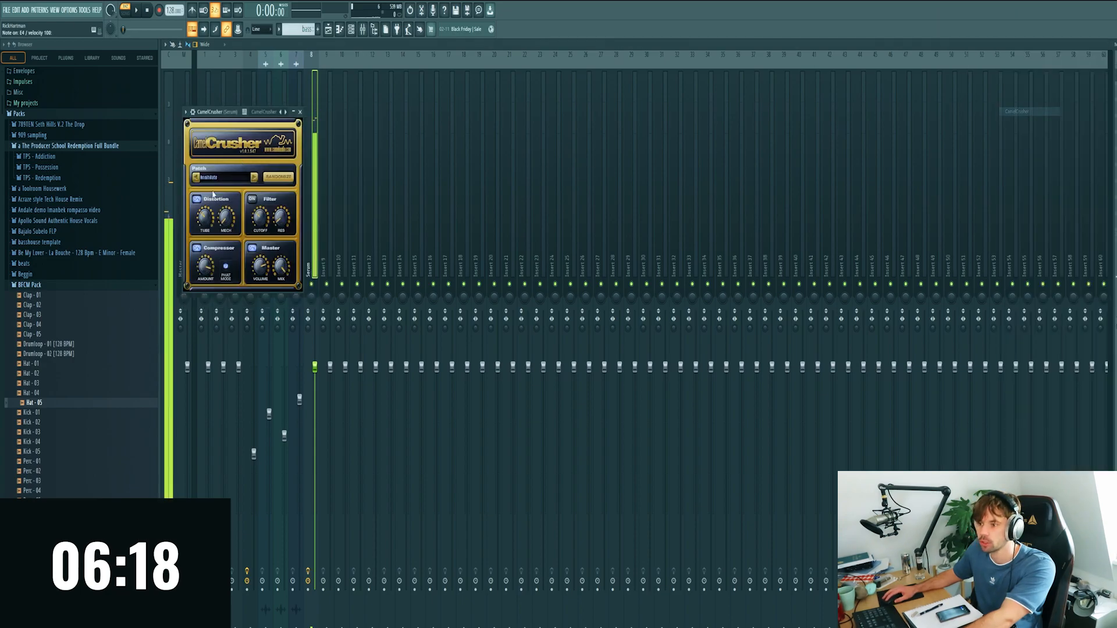
click(257, 179)
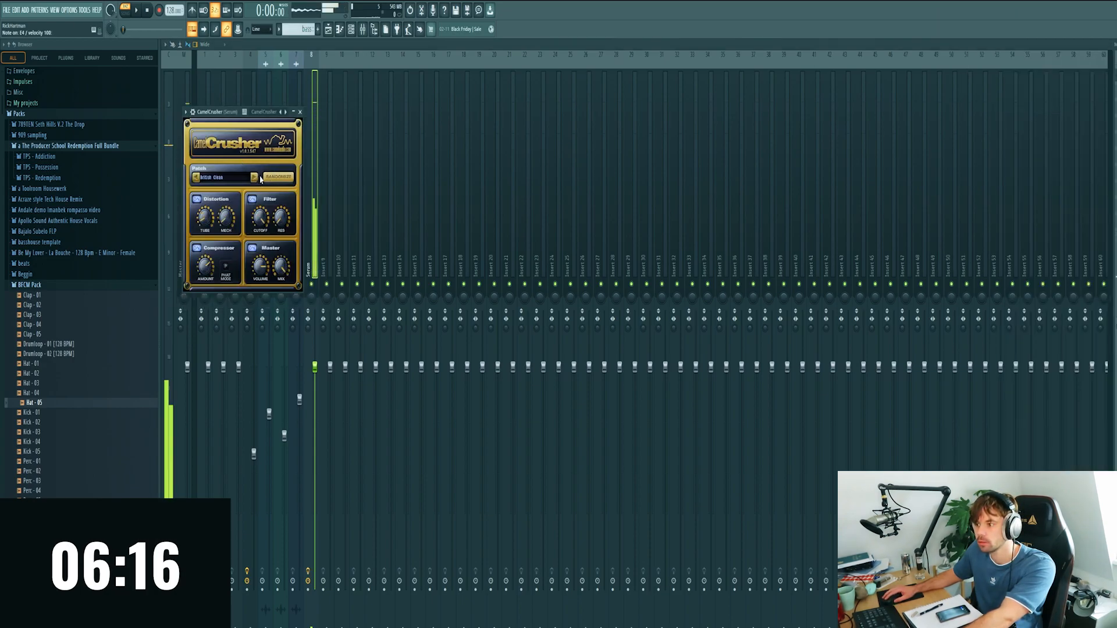
Insert FabFilter Pro-Q 3 on the Serum mixer track and add a high-cut band, lowering its cutoff frequency
click(1113, 106)
click(958, 117)
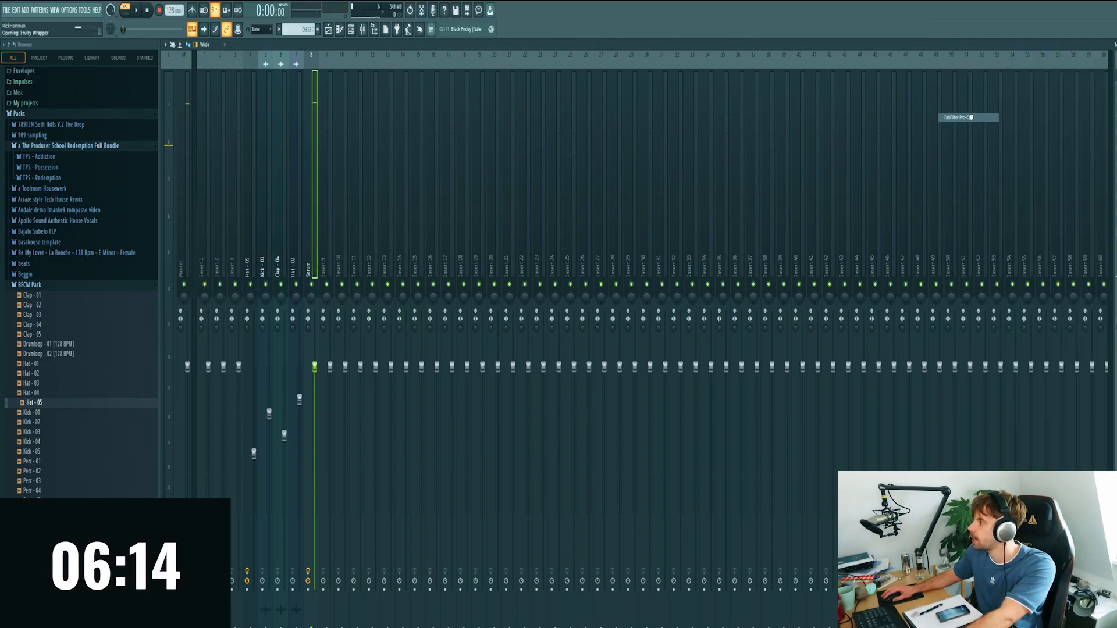
click(438, 219)
right_click(439, 220)
mouse_move(466, 261)
click(522, 302)
drag(439, 220, 353, 221)
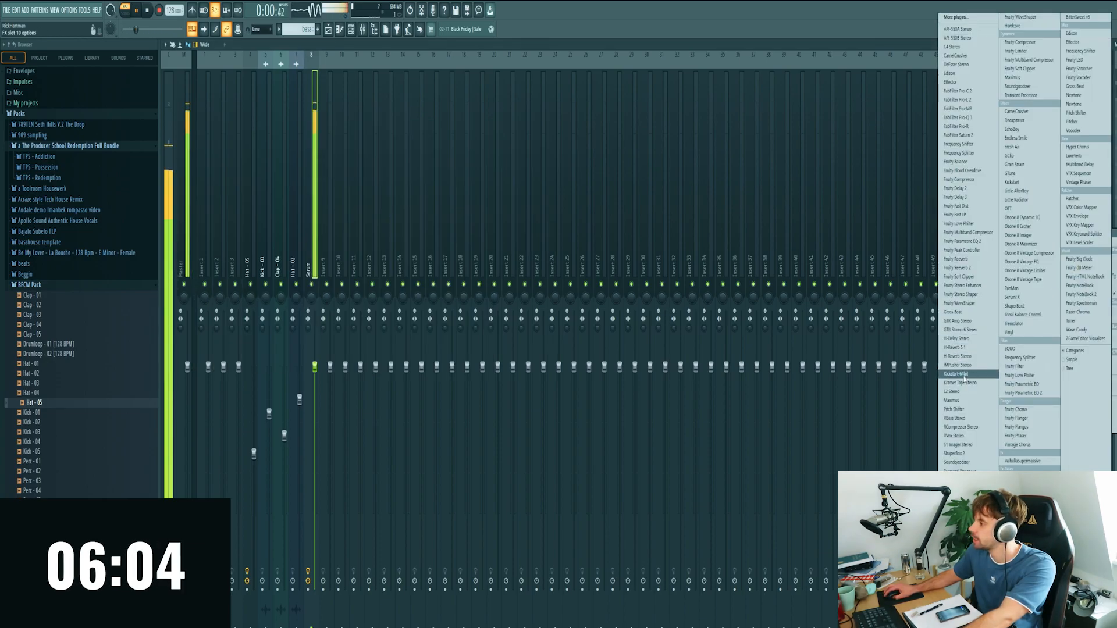
Insert Kickstart-64bit on the Serum mixer track after the EQ, keeping its mix at 100%, and stop playback
click(963, 375)
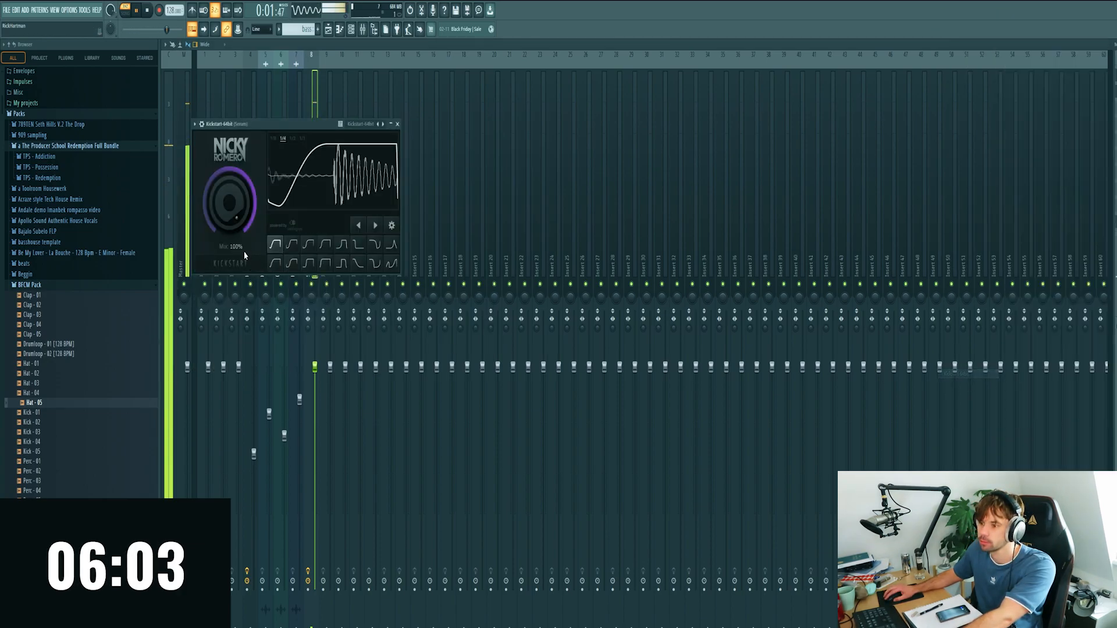
drag(283, 124, 597, 128)
key(space)
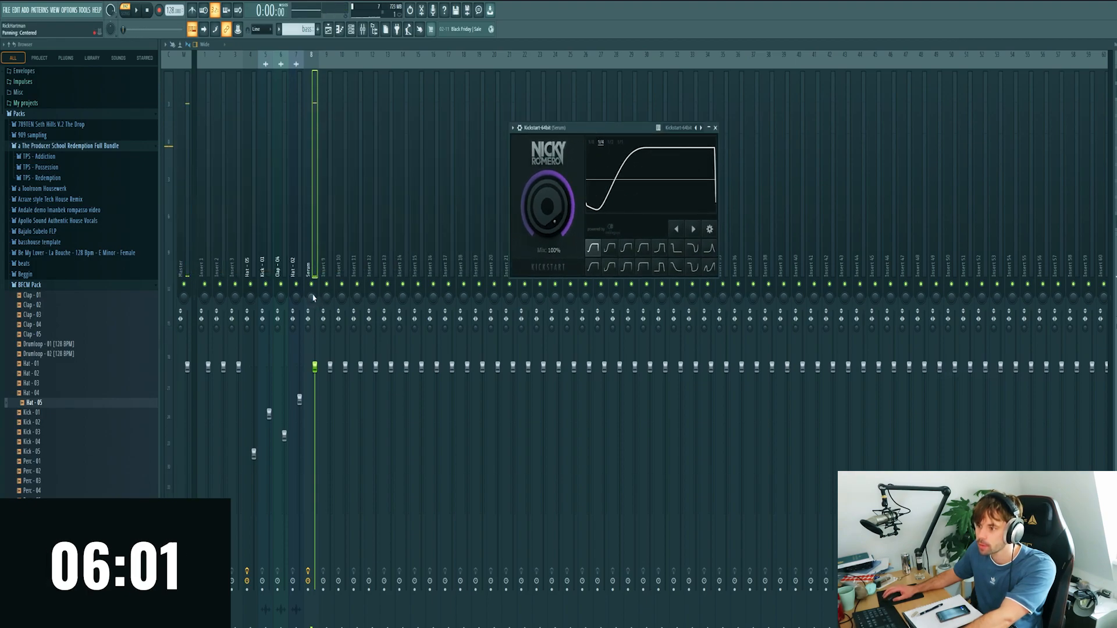
Solo the Serum and kick mixer tracks and place the bass pattern on playlist Track 3 at bar 17
right_click(312, 285)
click(264, 285)
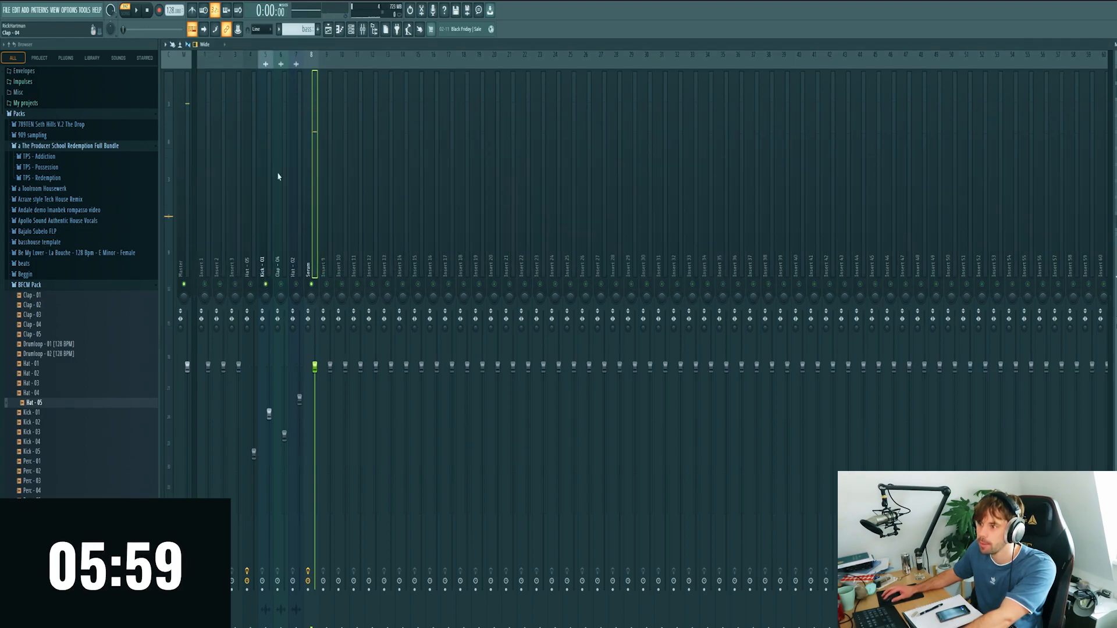
click(328, 29)
click(456, 67)
Lower the Serum mixer track's volume against the kick and end the solo
key(F9)
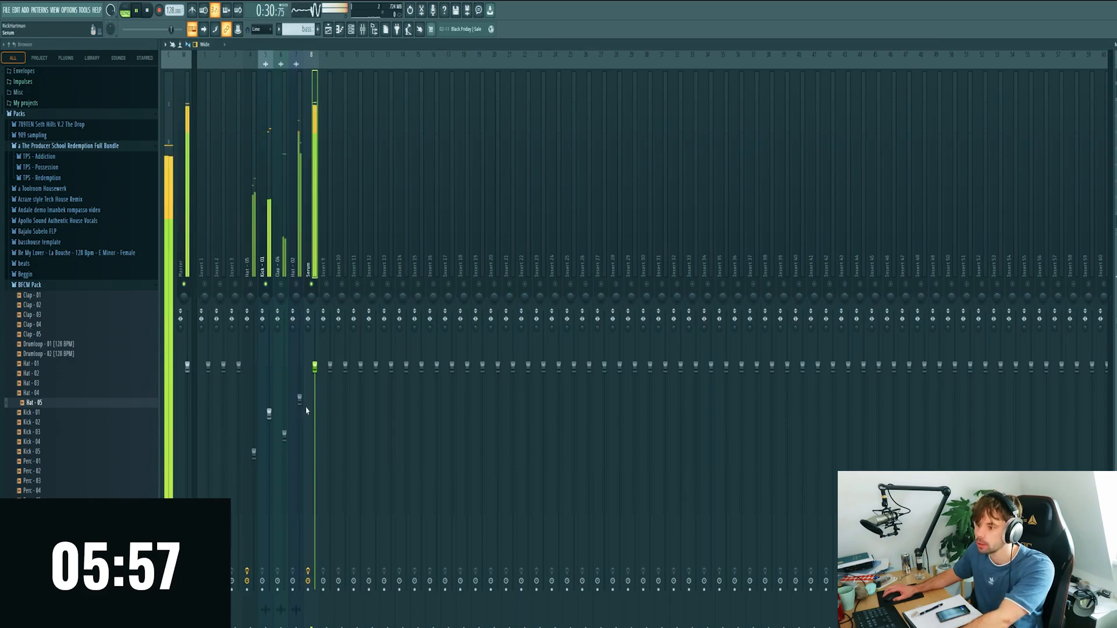
drag(314, 367, 315, 390)
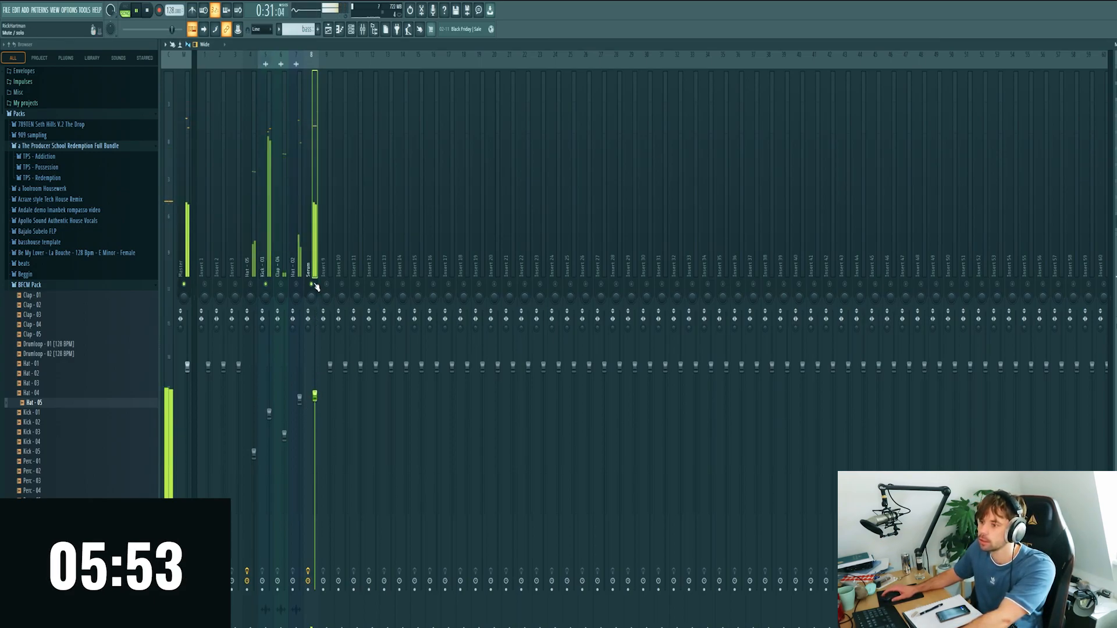
key(F9)
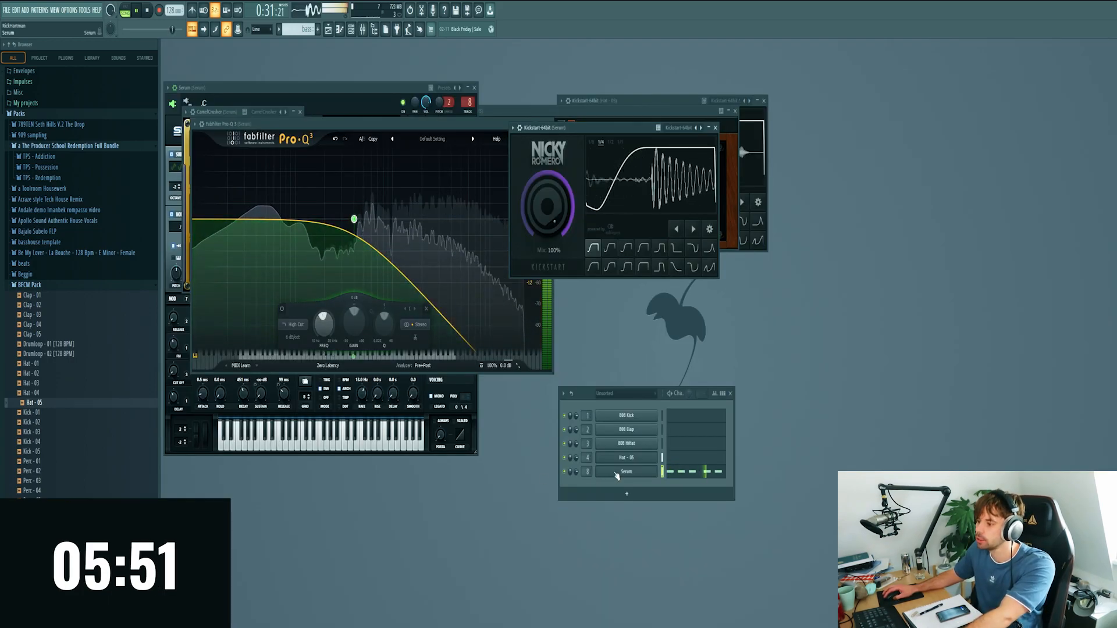
Move Serum's mod wheel during playback and create an automation clip for it as the last tweaked parameter
click(617, 475)
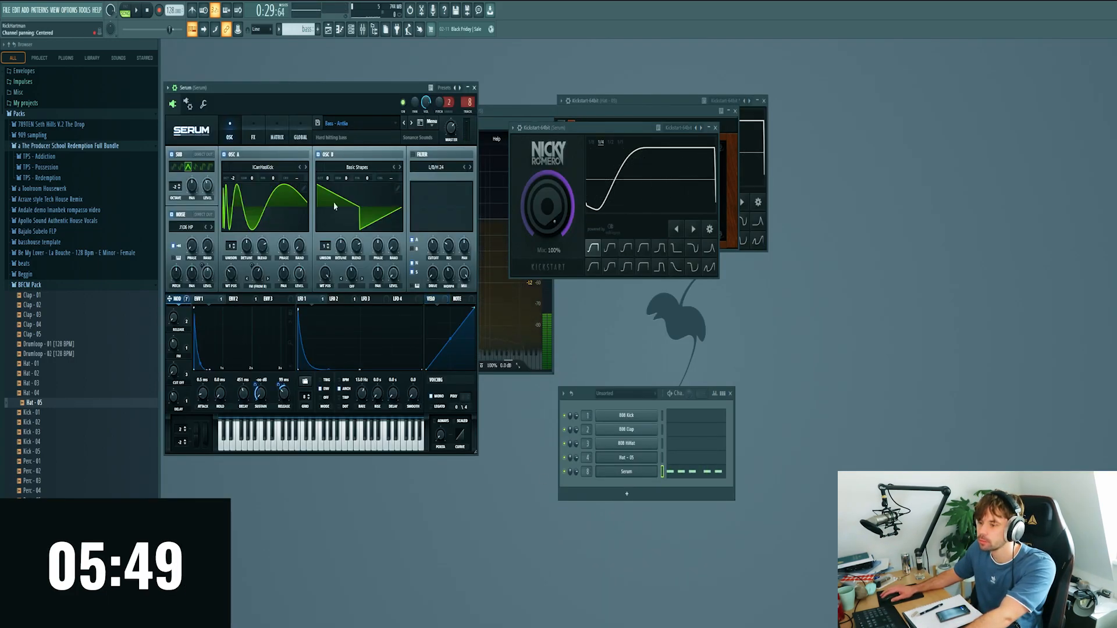
key(space)
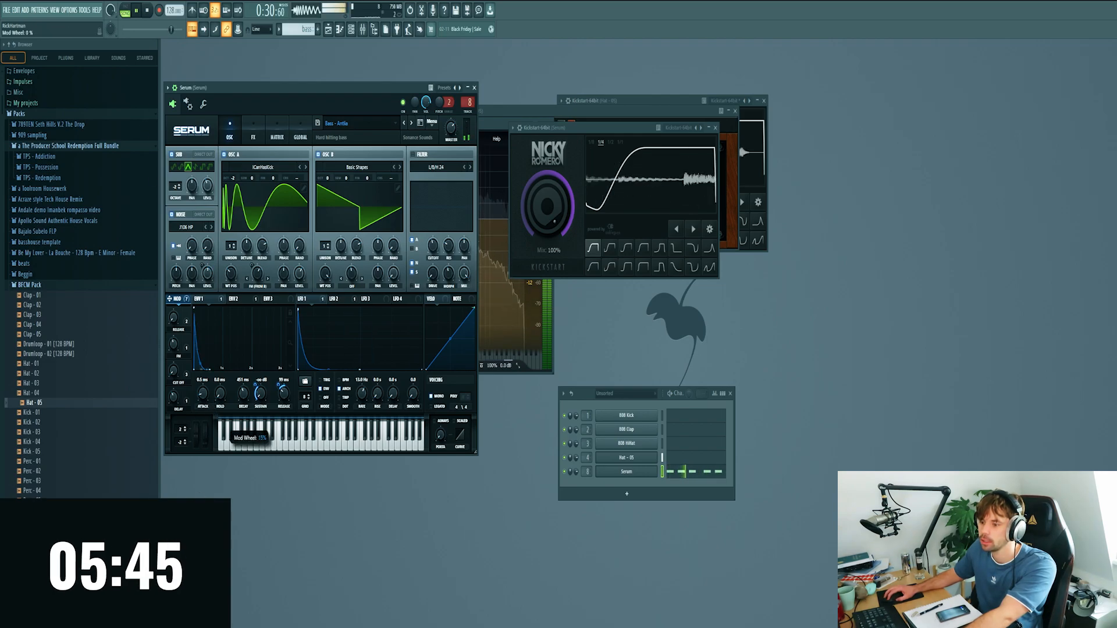
click(84, 10)
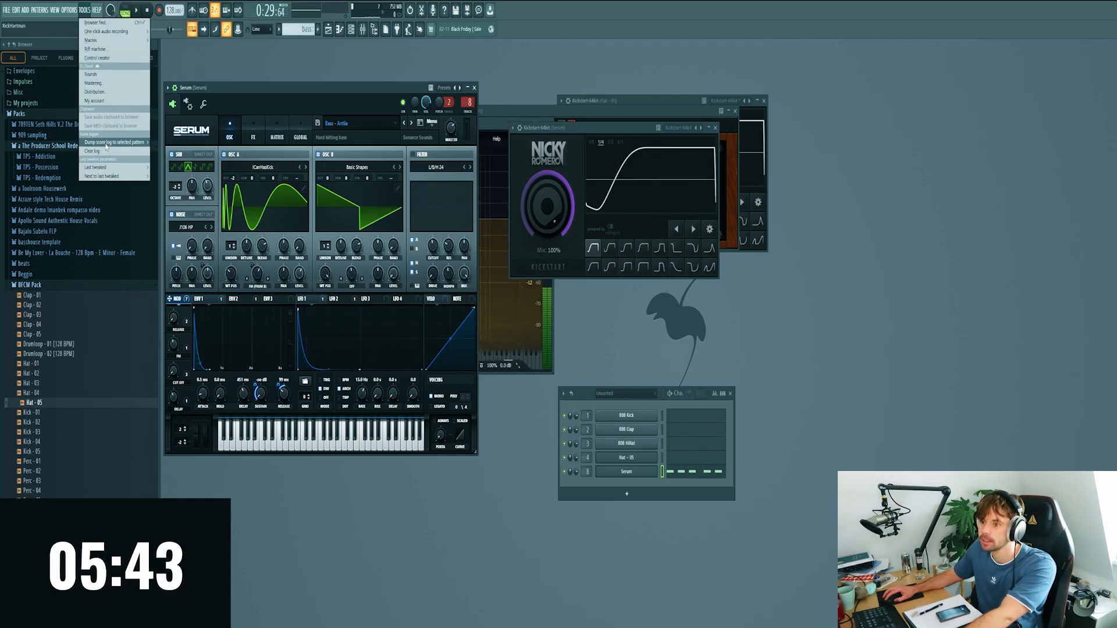
mouse_move(103, 168)
click(175, 229)
Extend the Serum Mod Wheel automation clip to bar 25, flat up to bar 24 and ramping up across that last bar
click(330, 29)
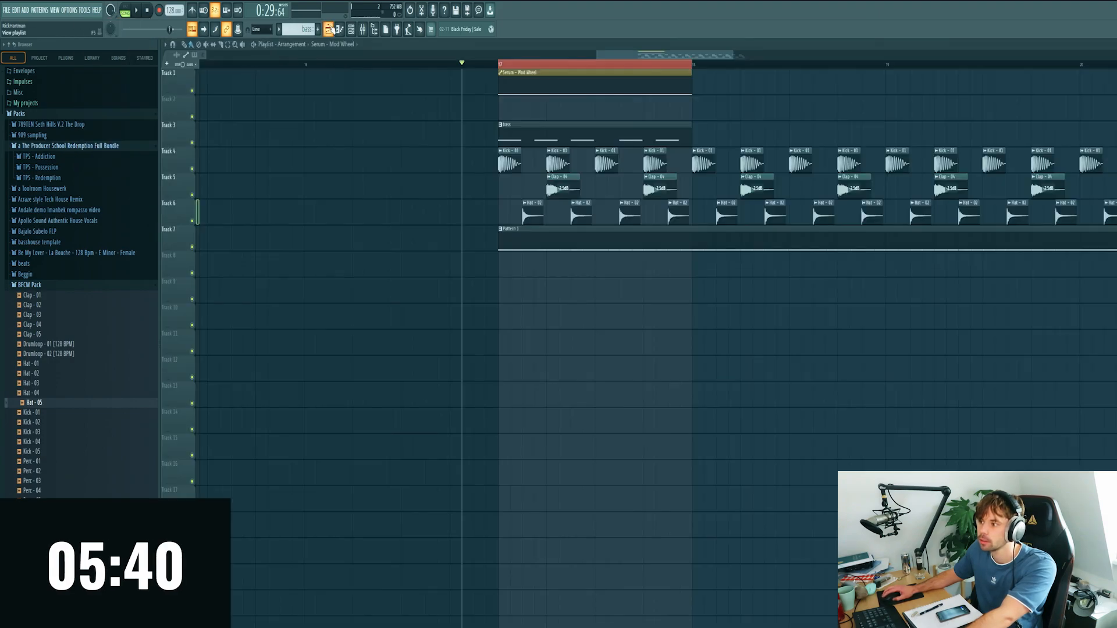
drag(471, 87, 1001, 85)
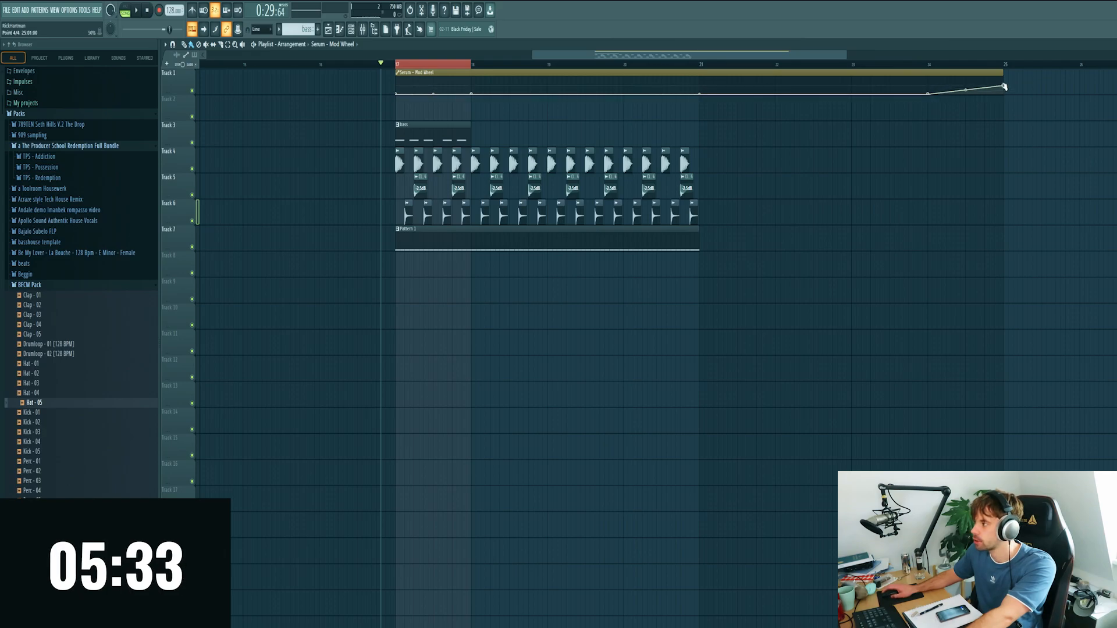
drag(1004, 89, 1005, 85)
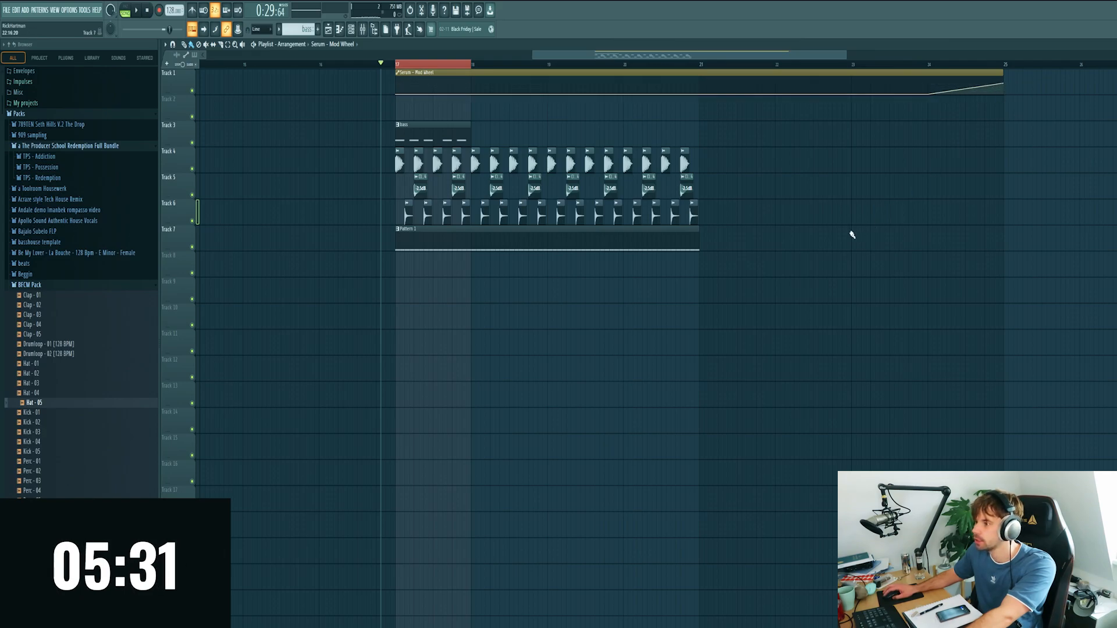
Duplicate the one-bar bass clip on Track 3 to bars 18, 19 and 20
click(442, 126)
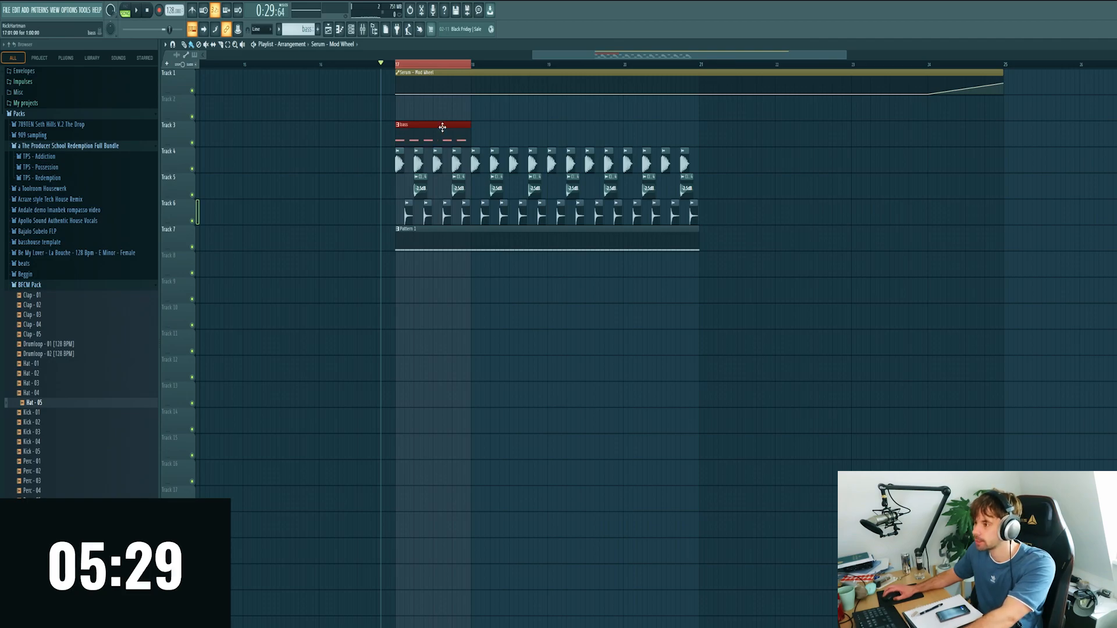
key(ctrl+b)
key(ctrl+b)
key(ctrl+b)
Copy the four-bar bass and drum clips to bars 21–24, set the time selection to bars 17–24 and deselect the clips
drag(736, 285, 351, 133)
drag(437, 132, 741, 130)
ctrl+click(742, 112)
drag(700, 64, 396, 65)
key(ctrl+d)
Insert Fruity Parametric EQ 2 on the Master track, make band 1 a high-pass filter and lower its frequency
click(362, 30)
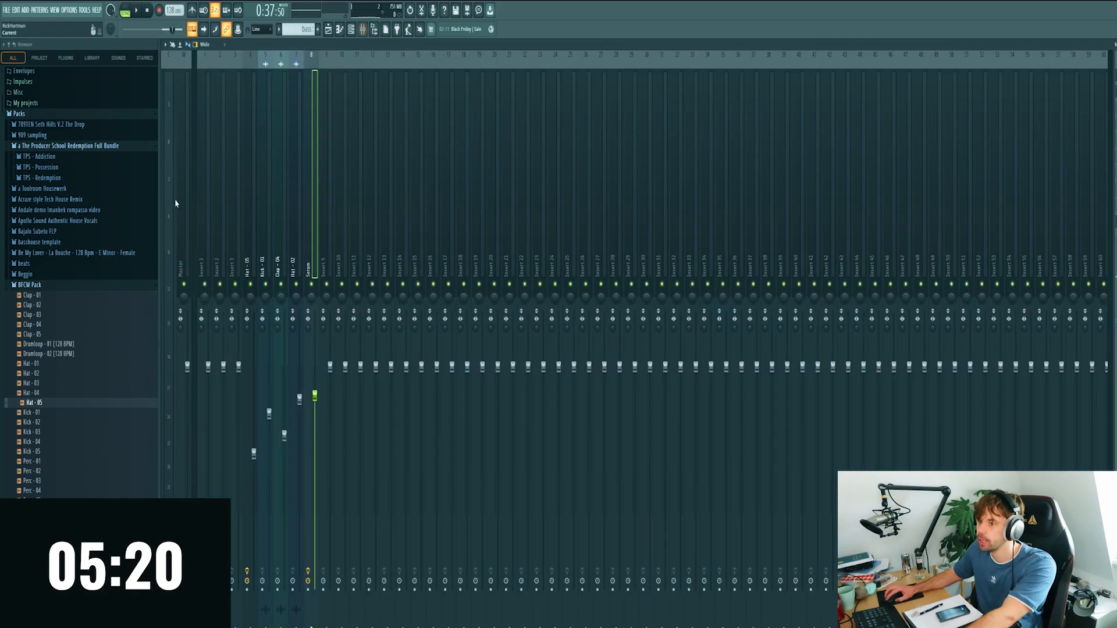
click(178, 197)
click(1114, 80)
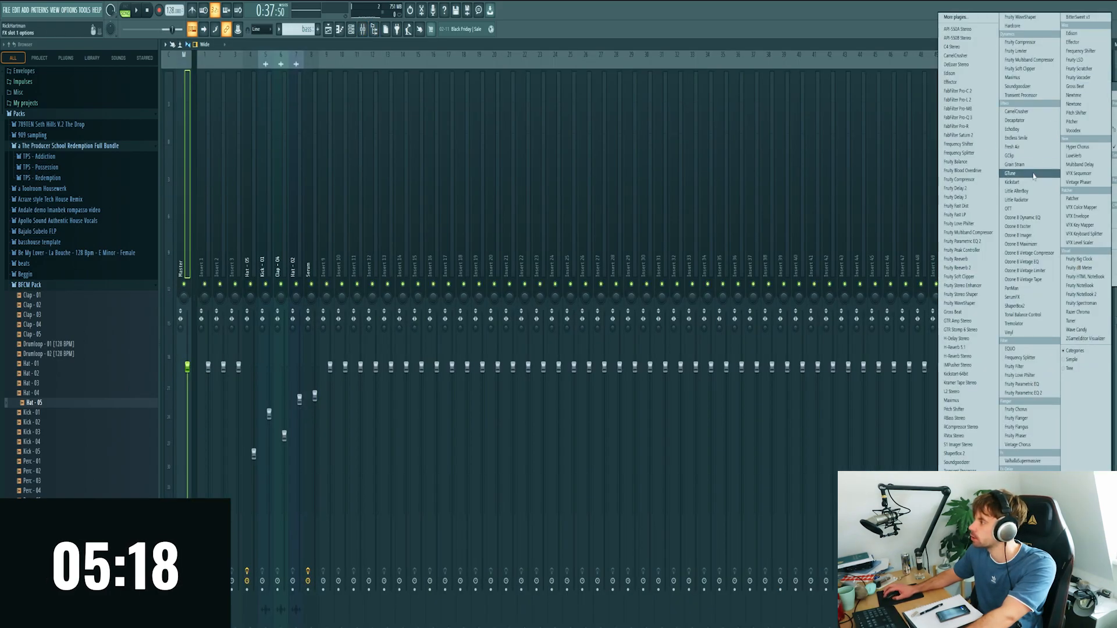
click(1034, 395)
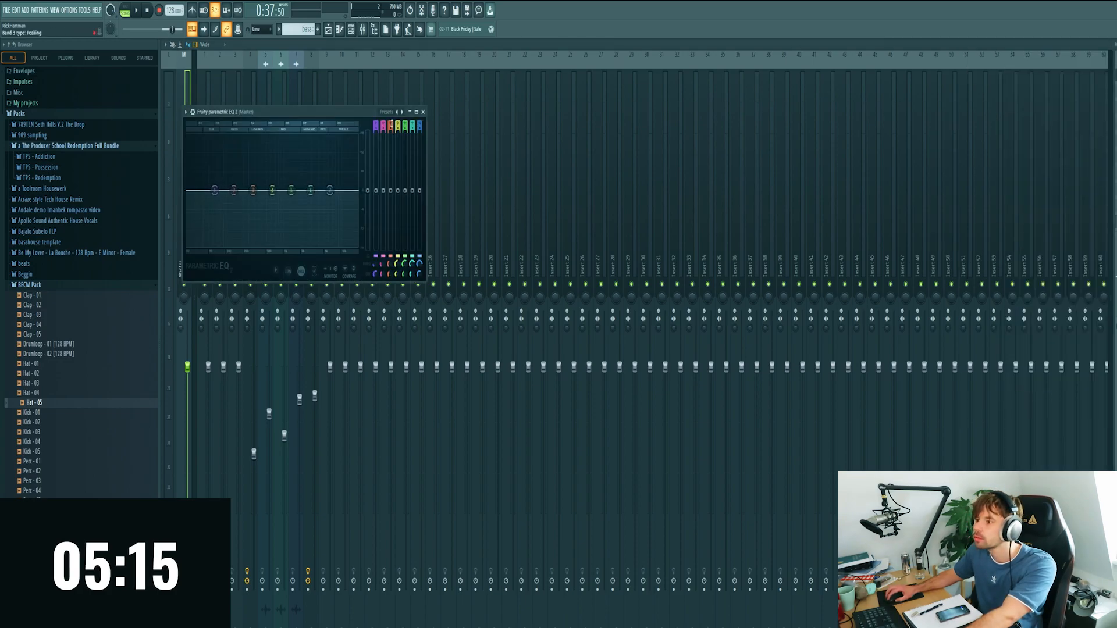
scroll(375, 125, down, 2)
mouse_move(375, 264)
mouse_down()
mouse_move(375, 249)
mouse_move(376, 285)
mouse_up()
Copy the master EQ's band 1 frequency value and create an automation clip for that frequency
right_click(376, 265)
click(385, 394)
right_click(376, 263)
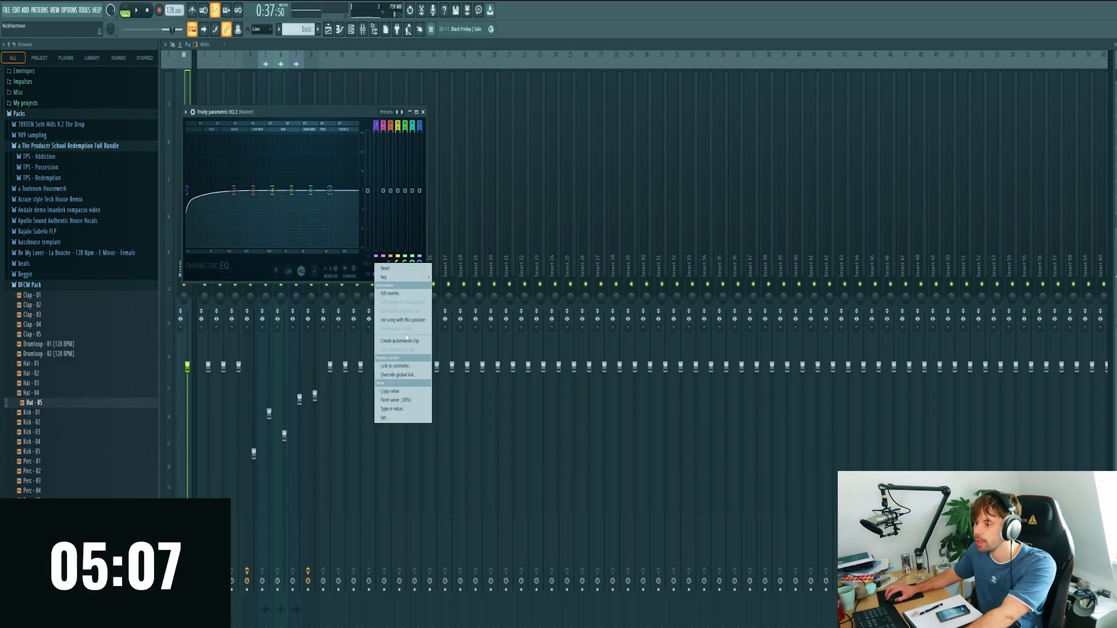
click(407, 341)
Set the master EQ band 1 frequency automation to the copied value across bar 24, extend its clip slightly past bar 25 and play the loop
click(328, 29)
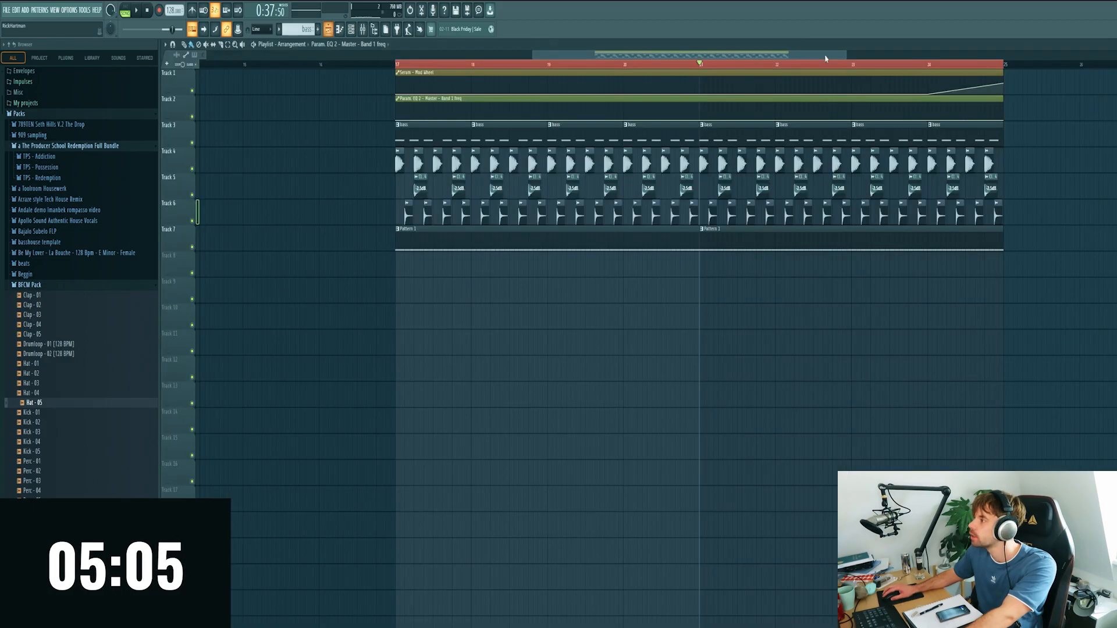
right_click(928, 116)
click(948, 269)
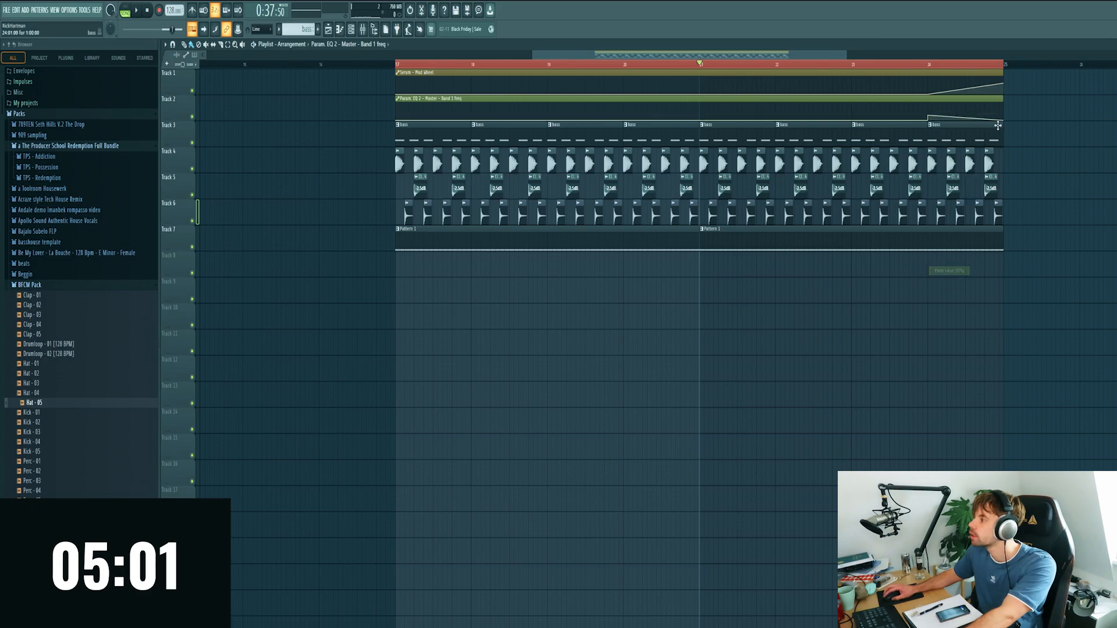
drag(1002, 100, 1022, 100)
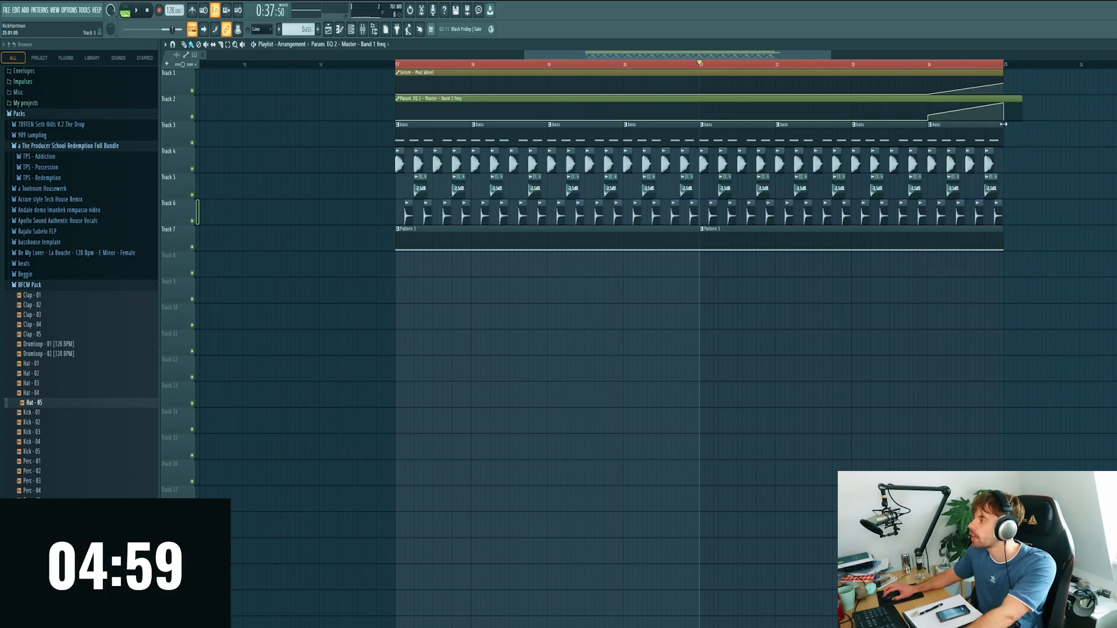
right_click(1003, 103)
click(1006, 154)
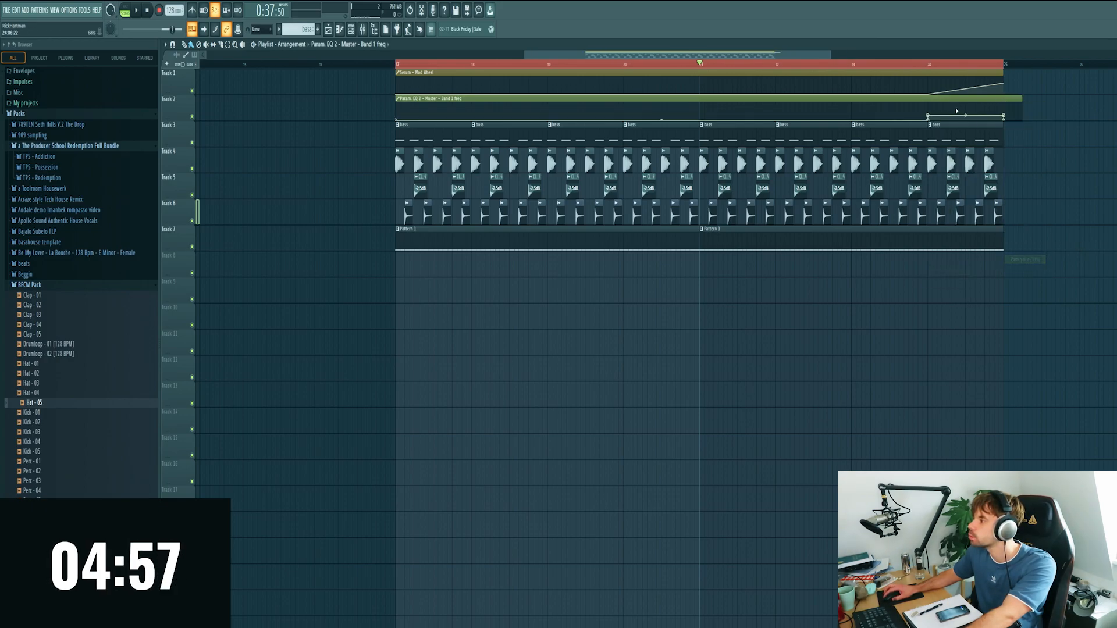
key(space)
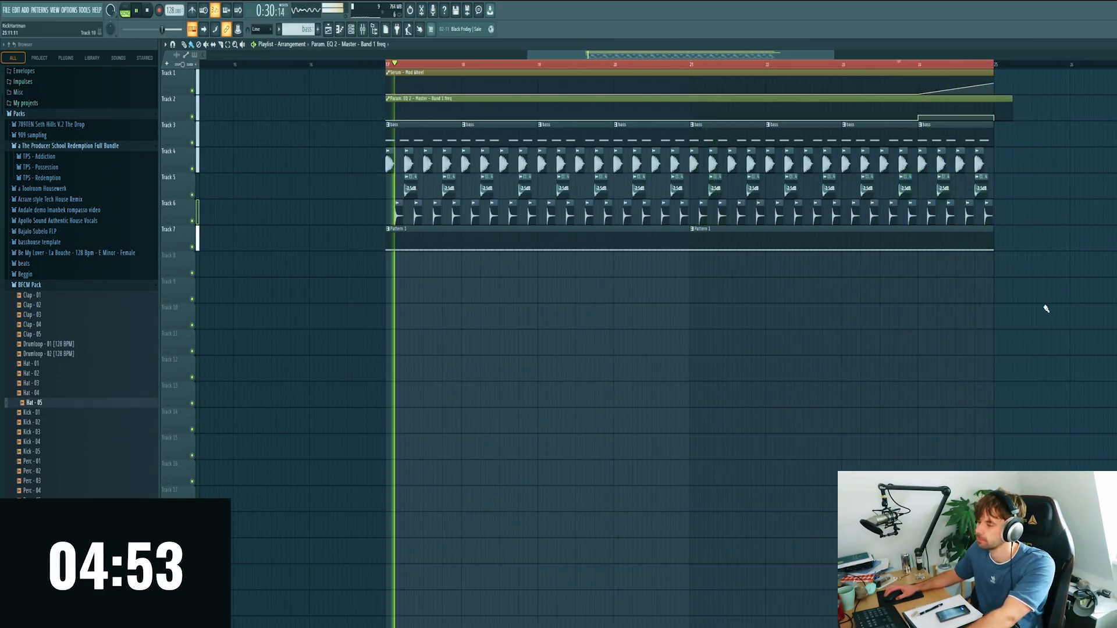
key(space)
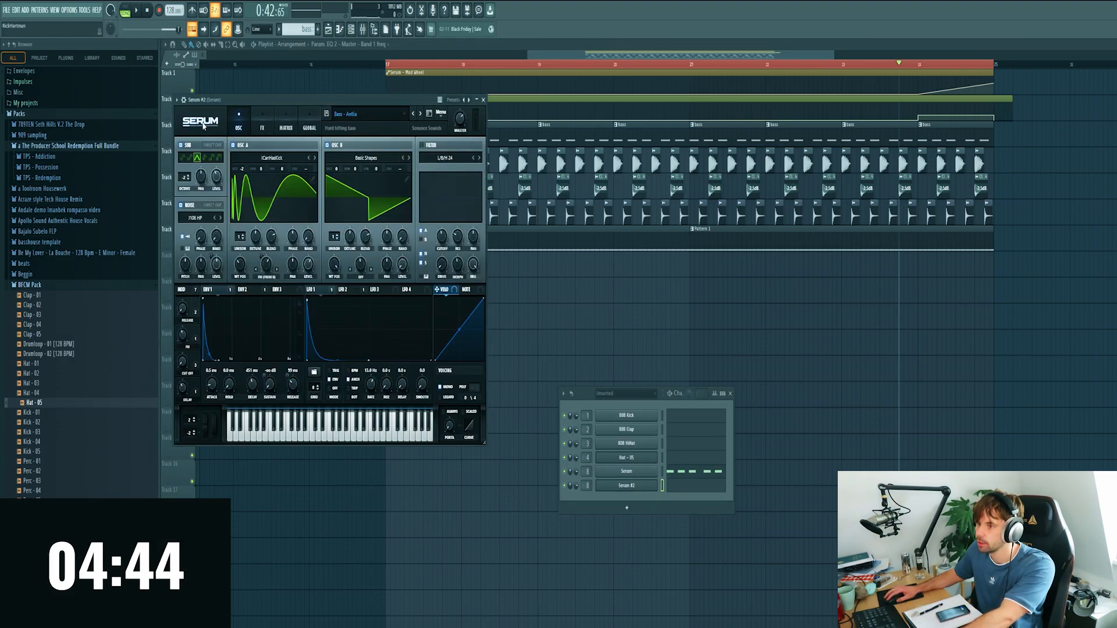
Route Serum #2 to mixer track 9 and switch to the empty Pattern 3
click(183, 99)
click(480, 128)
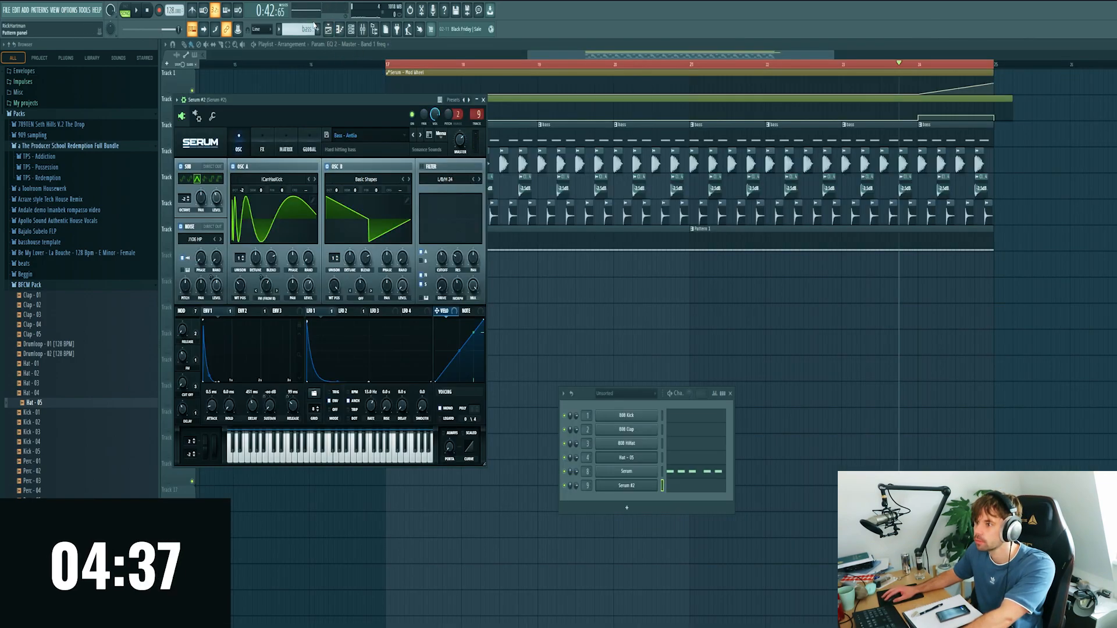
click(314, 27)
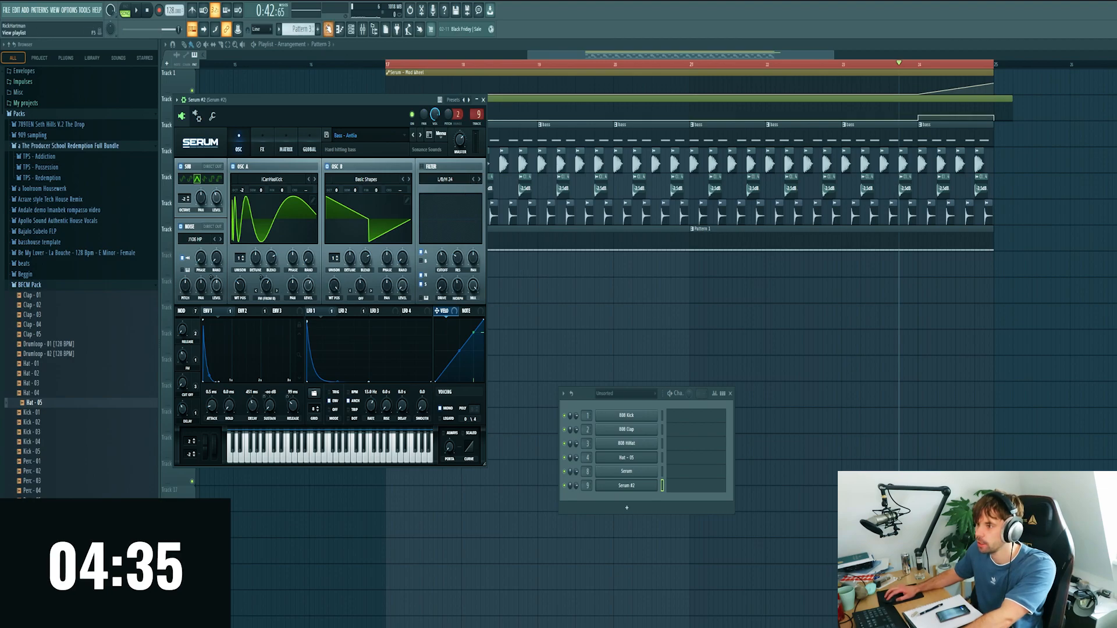
Audition the Lead - Filth preset in Serum #2, then load the following Lead - Fornax preset
click(346, 135)
mouse_move(349, 160)
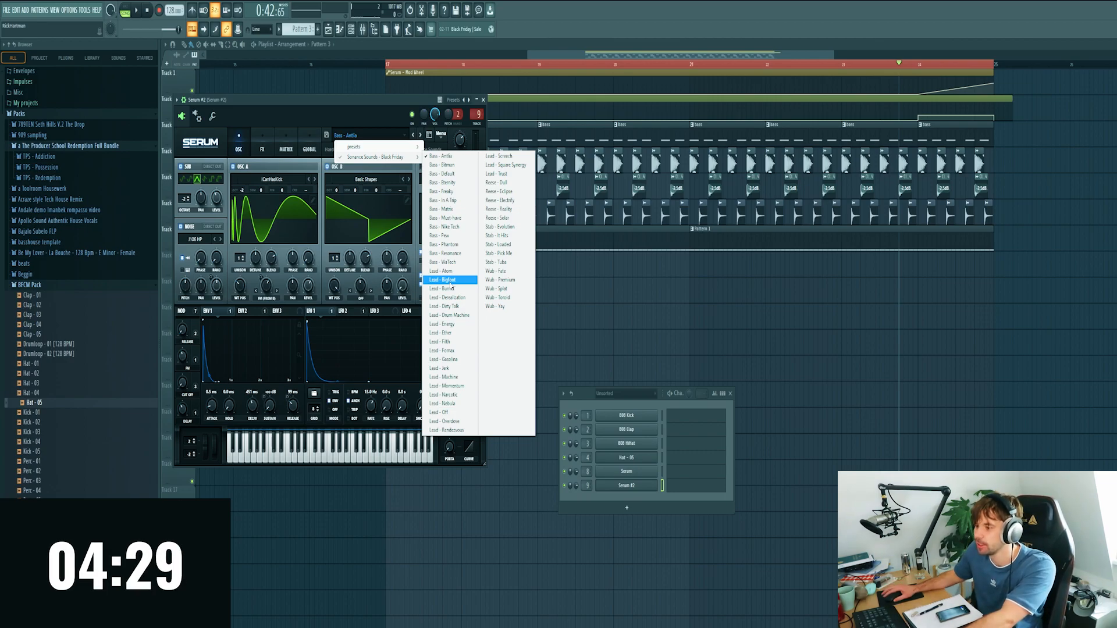
click(448, 342)
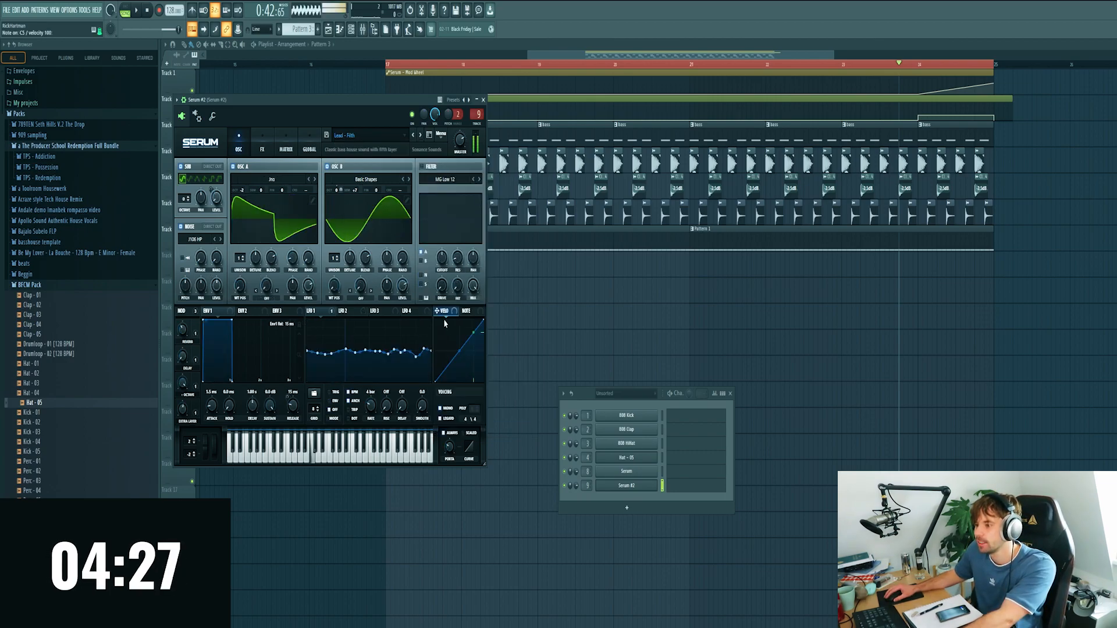
click(420, 135)
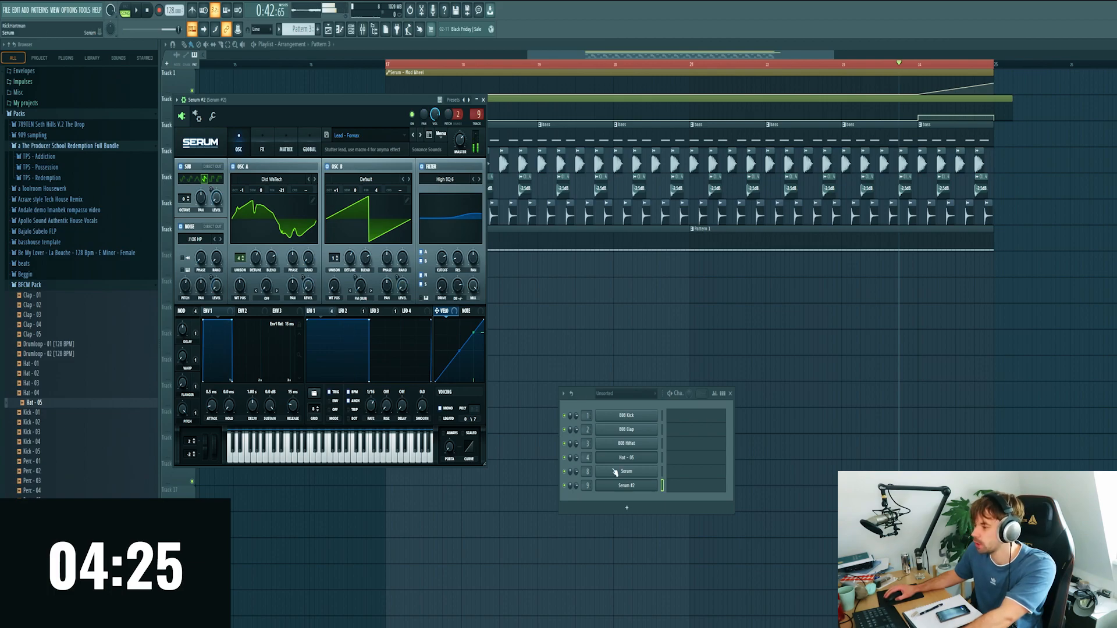
Draw a two-bar note for Serum #2 in Pattern 3, audition it and place the pattern on Track 8 at bar 17
click(667, 486)
drag(99, 264, 449, 216)
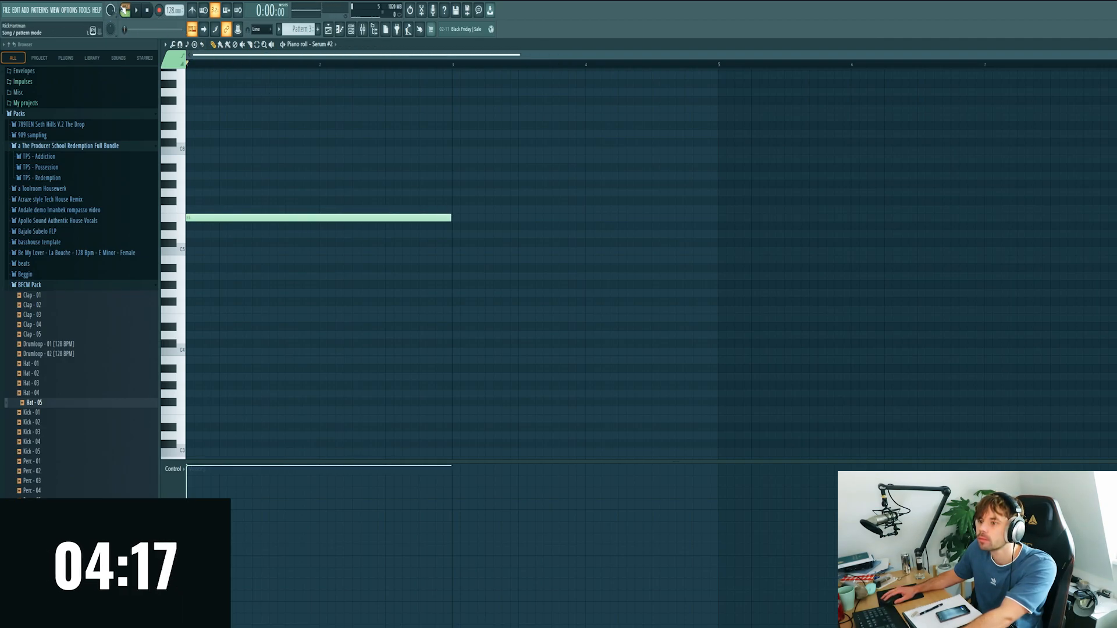
key(space)
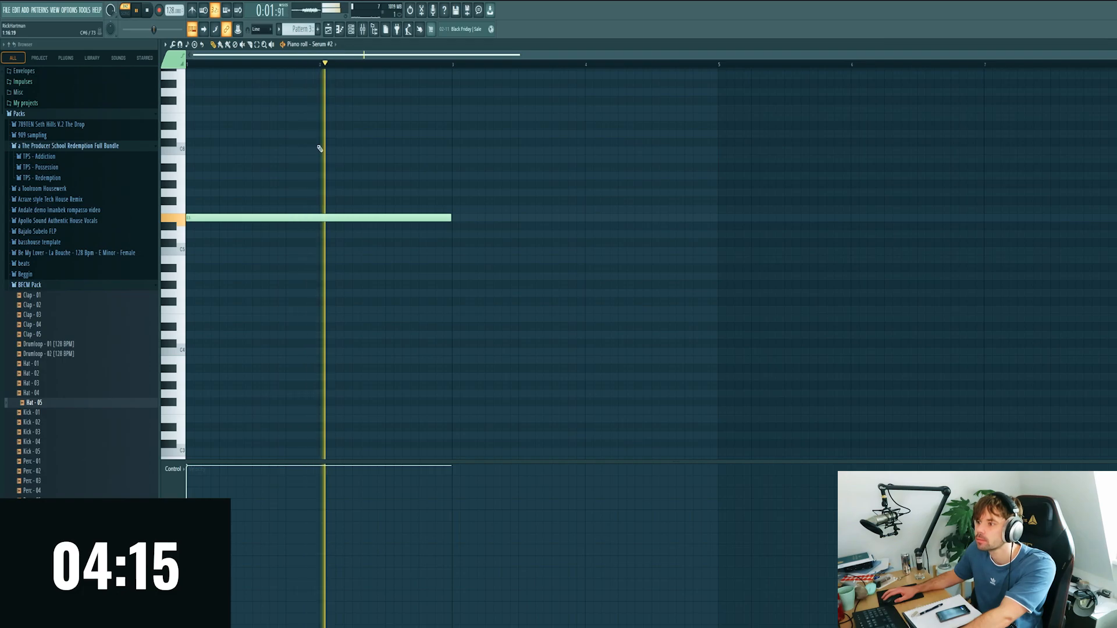
key(Escape)
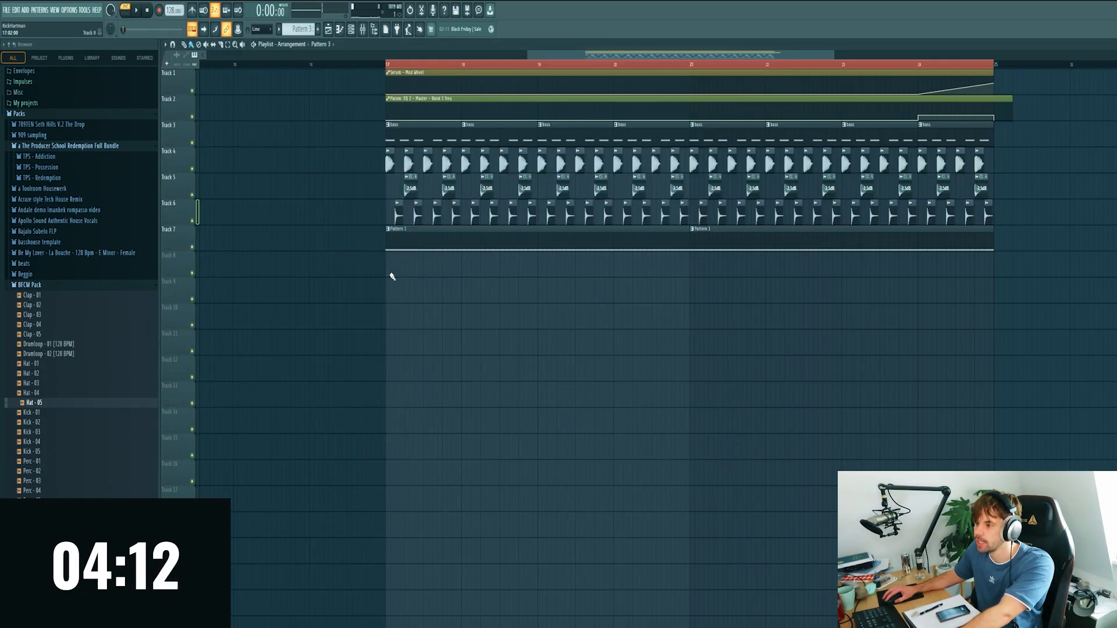
click(391, 275)
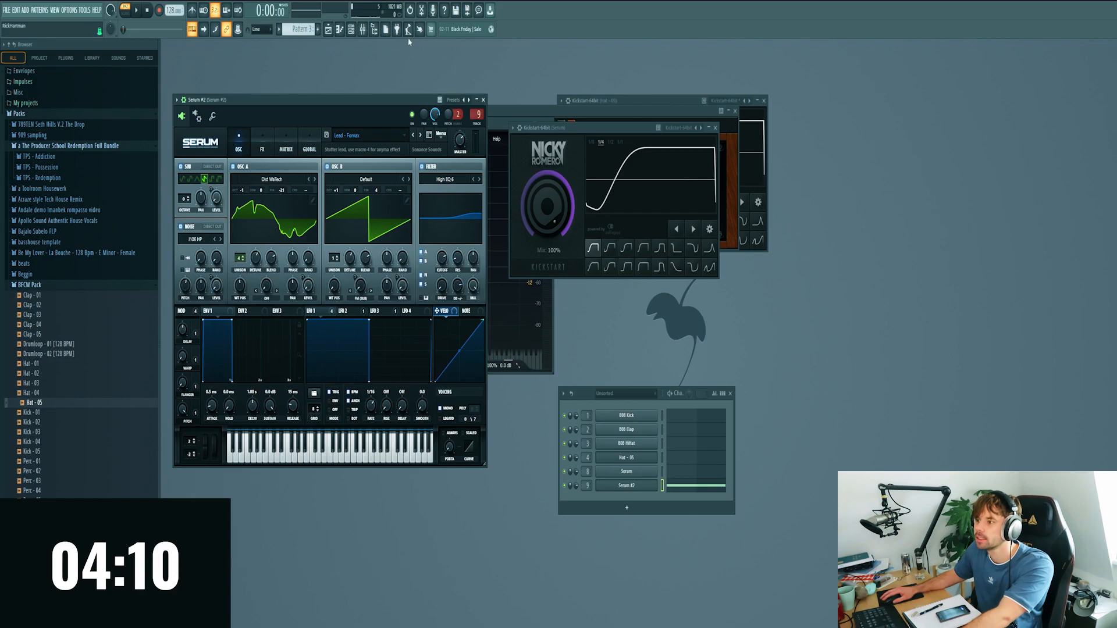
Insert CamelCrusher as the first effect on the Serum #2 mixer track while the pattern plays
key(F9)
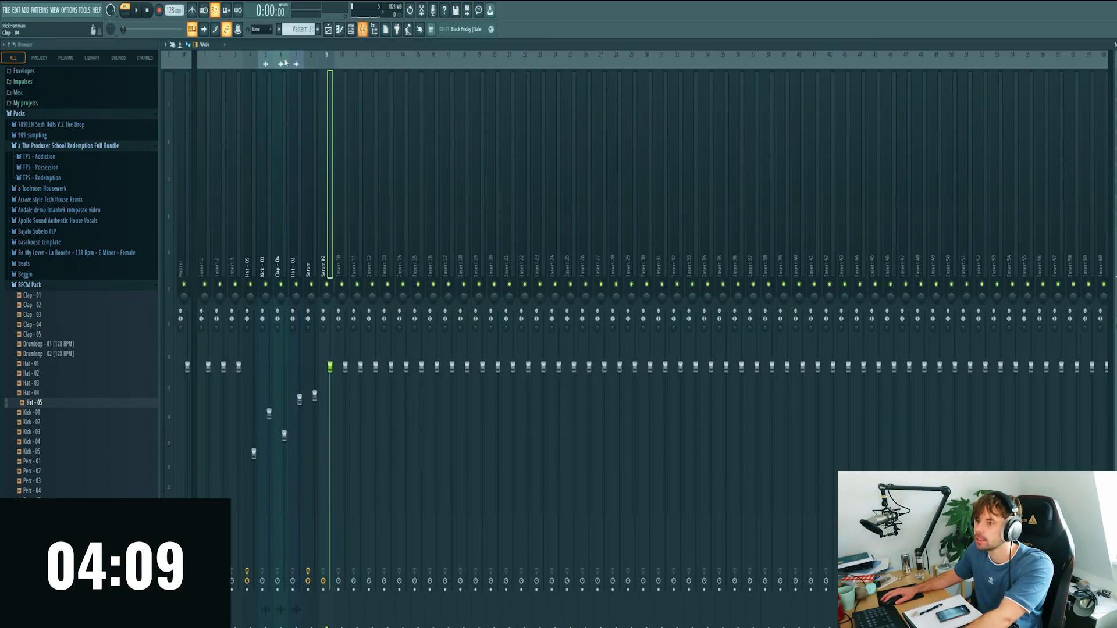
key(space)
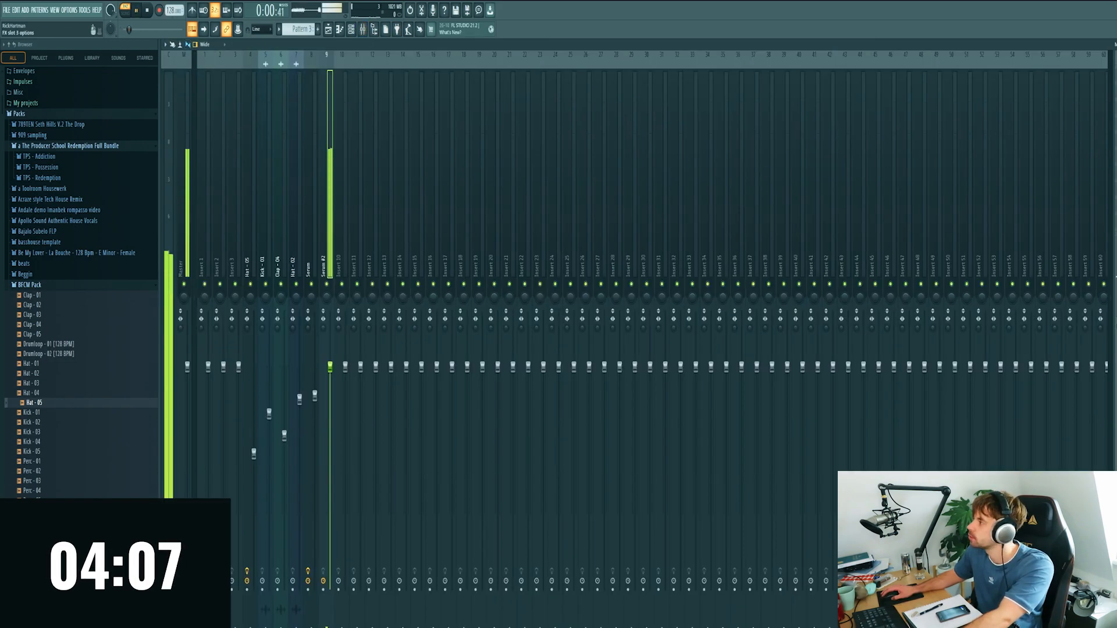
click(1115, 80)
click(1024, 111)
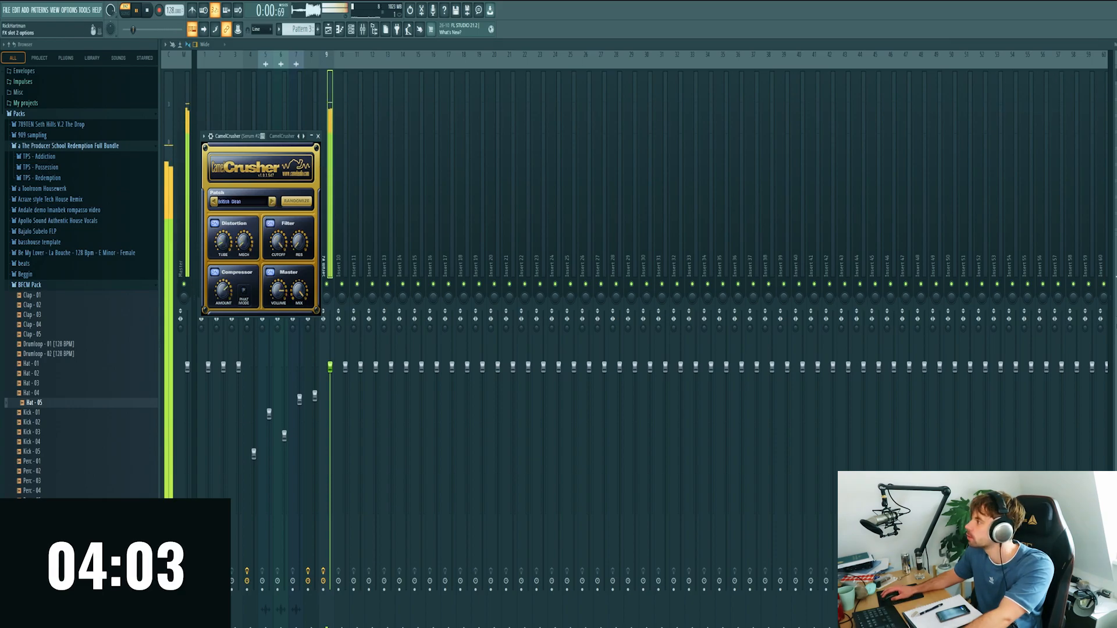
Add FabFilter Pro-Q 3 to Serum #2 with a low-mid bell cut of about 4 dB and a low cut just below it
click(1115, 92)
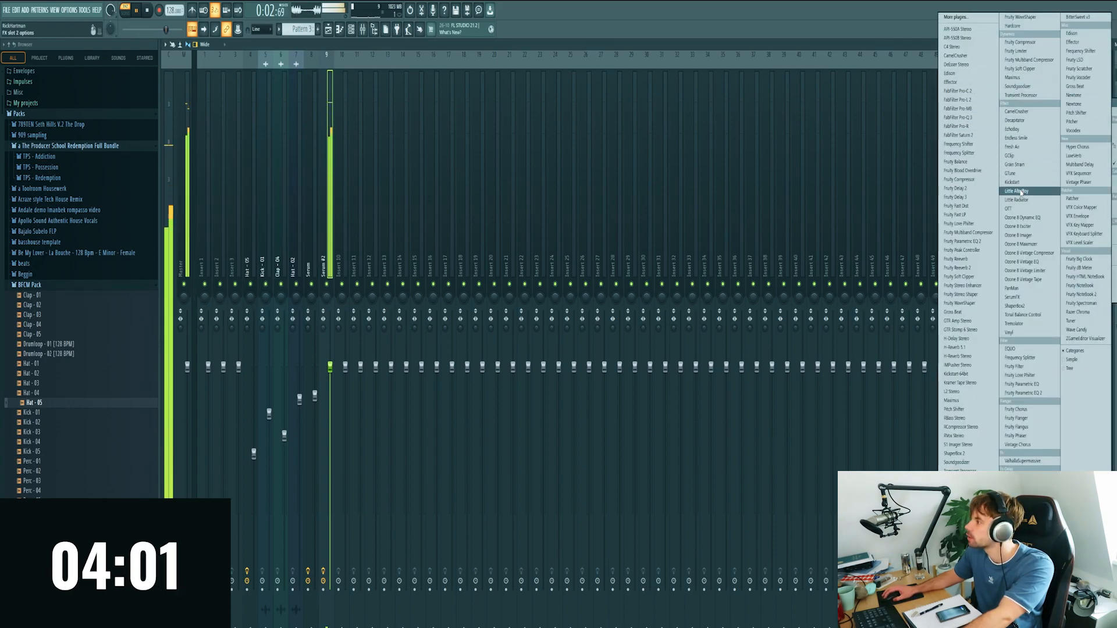
click(957, 117)
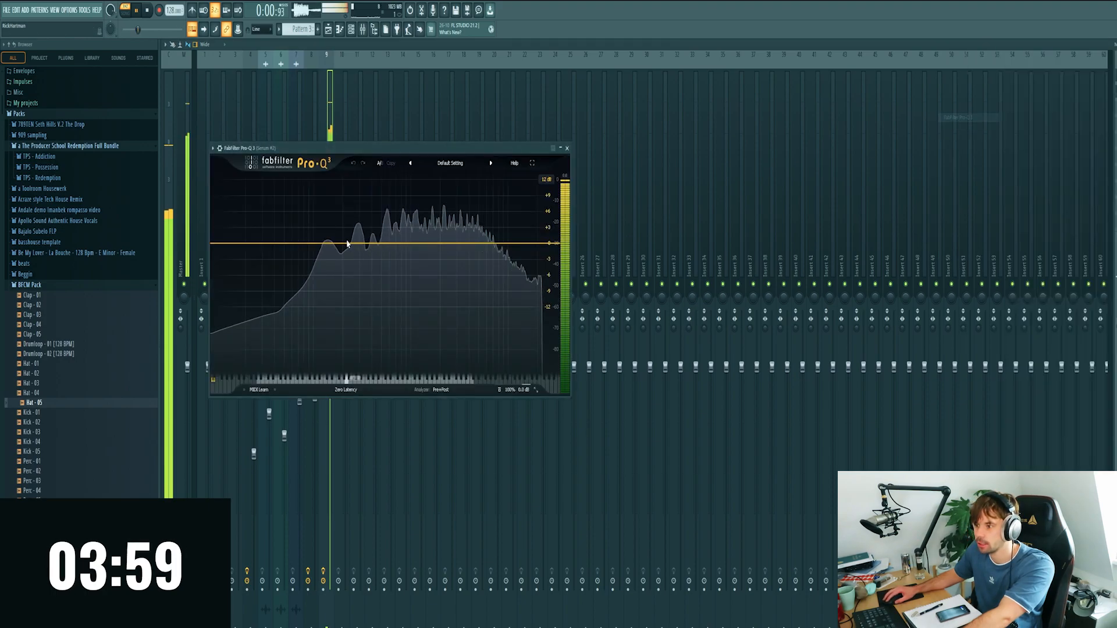
drag(359, 247, 354, 266)
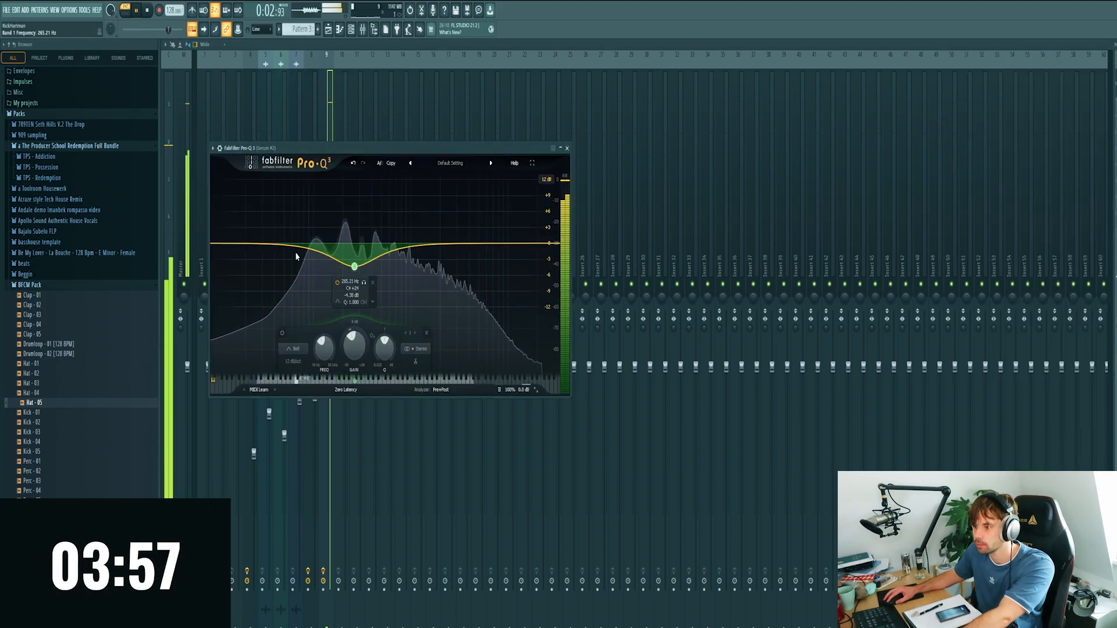
click(296, 245)
right_click(297, 245)
mouse_move(317, 289)
click(375, 310)
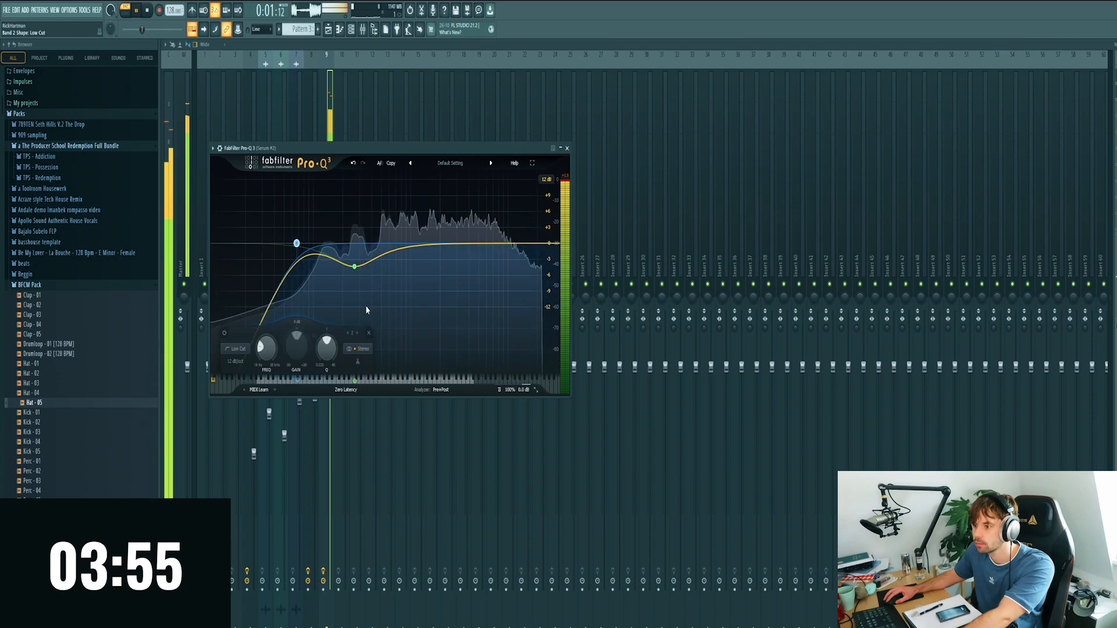
drag(297, 243, 352, 265)
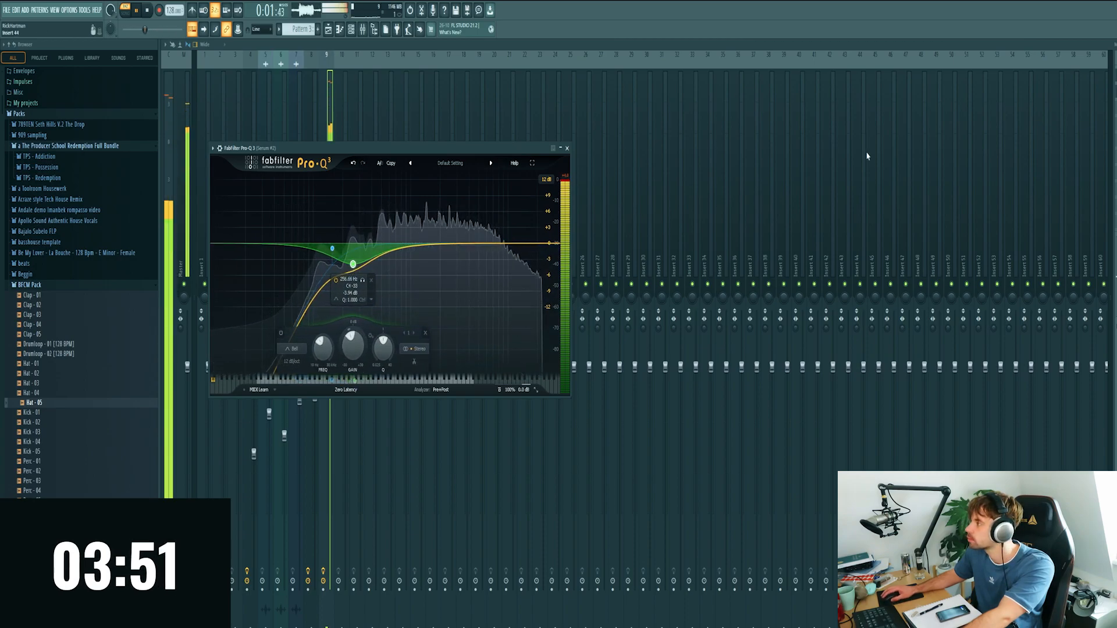
Stop playback, insert Kickstart in slot 10 of the Serum #2 track and choose the first curve of its second row
key(space)
click(1114, 225)
mouse_move(1115, 234)
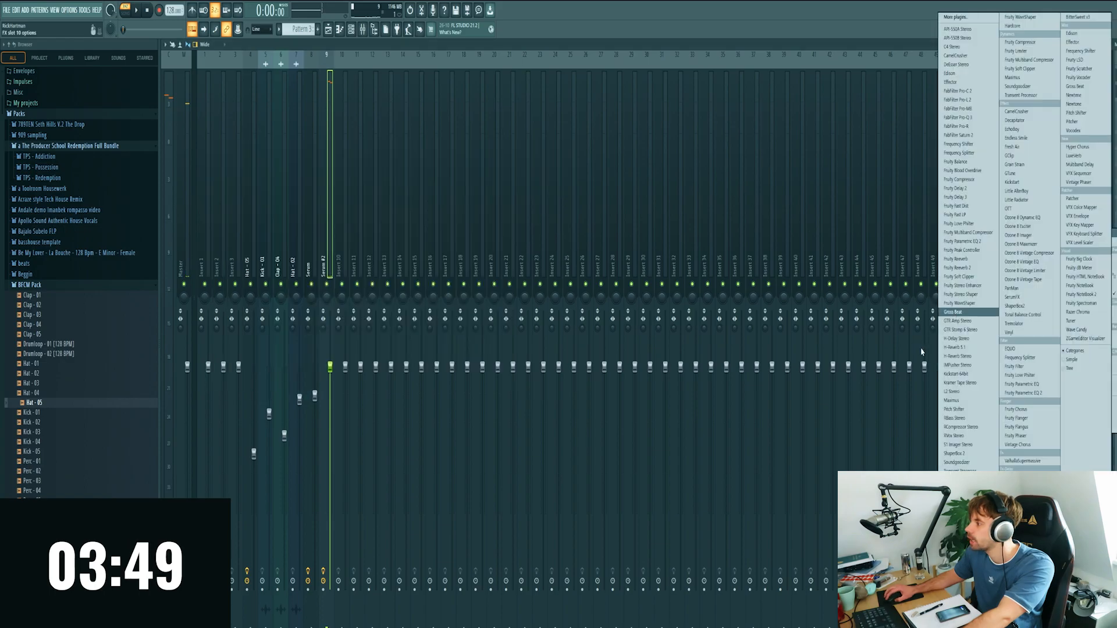
click(956, 374)
click(294, 287)
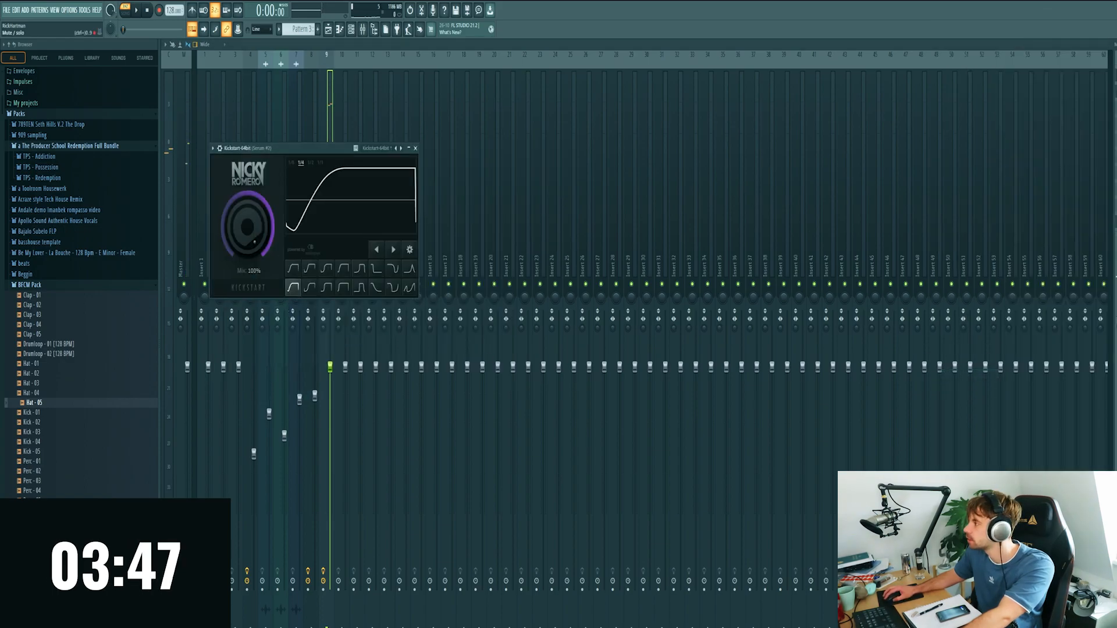
Insert H-Delay Stereo in slot 3 of the Serum #2 track and raise its high-pass filter
click(1115, 112)
mouse_move(1115, 119)
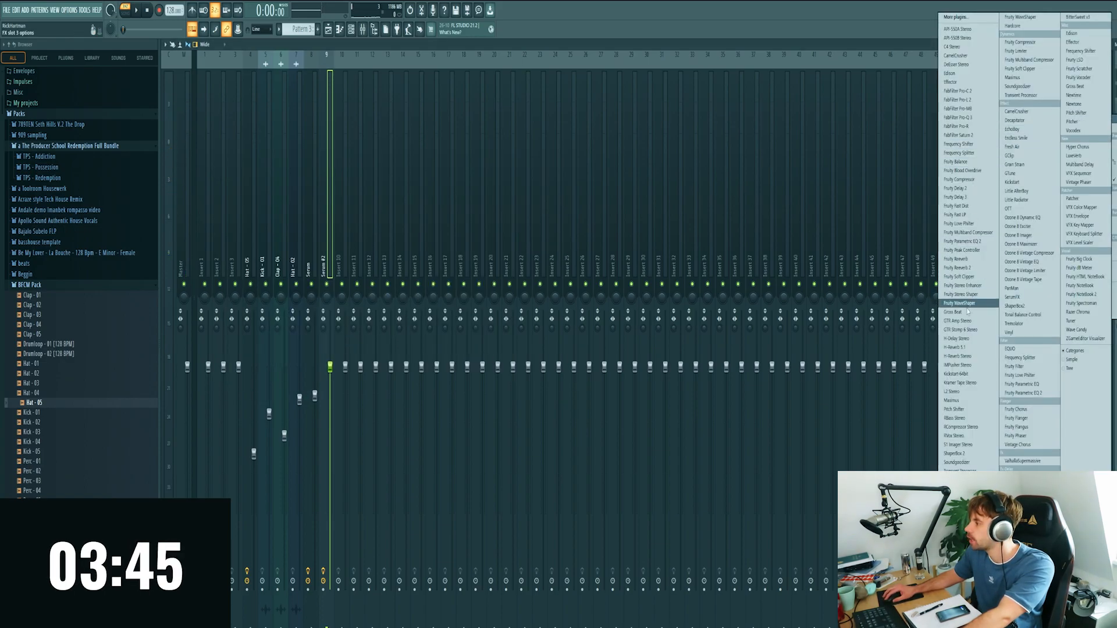
click(957, 338)
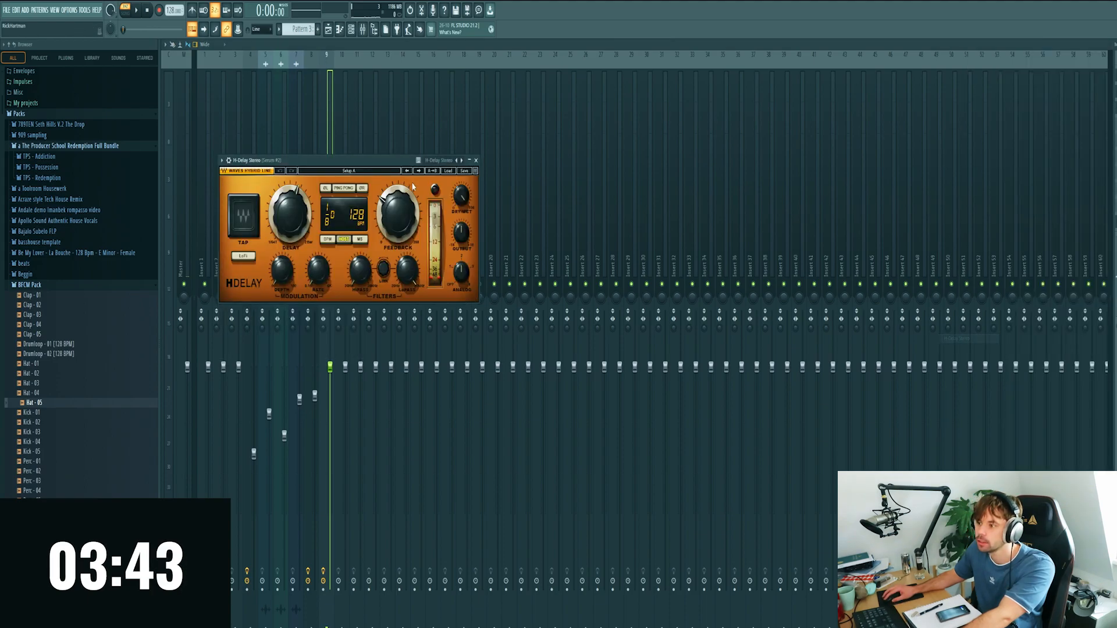
drag(361, 280, 360, 272)
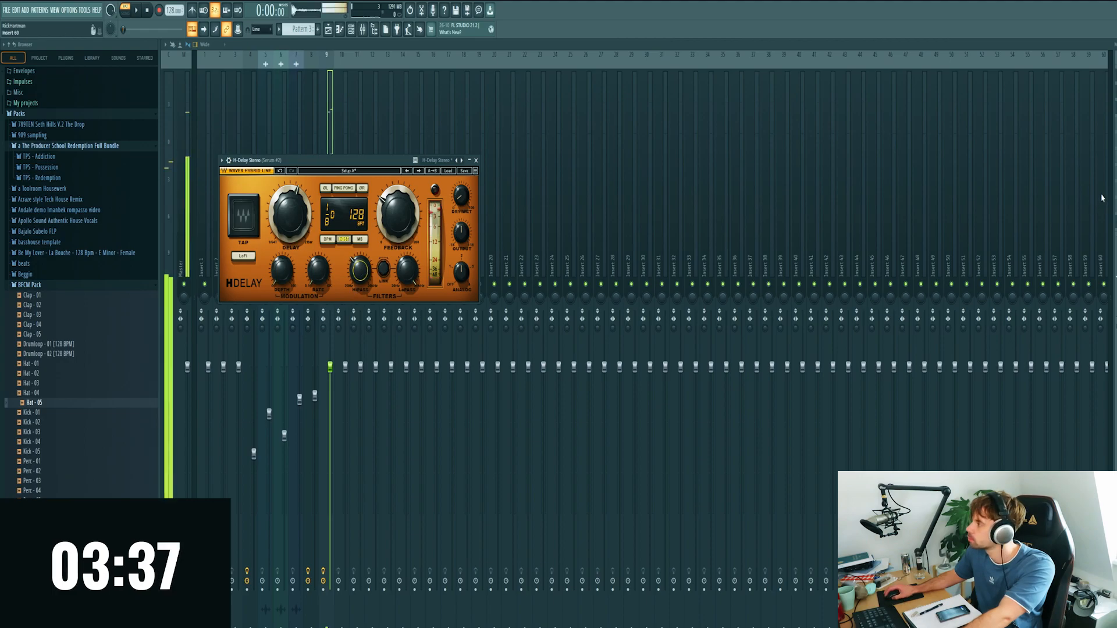
Insert FabFilter Pro-R in slot 4 of the Serum #2 track, lower its mix, audition the reverb and close its window
click(1114, 127)
mouse_move(1114, 135)
click(957, 126)
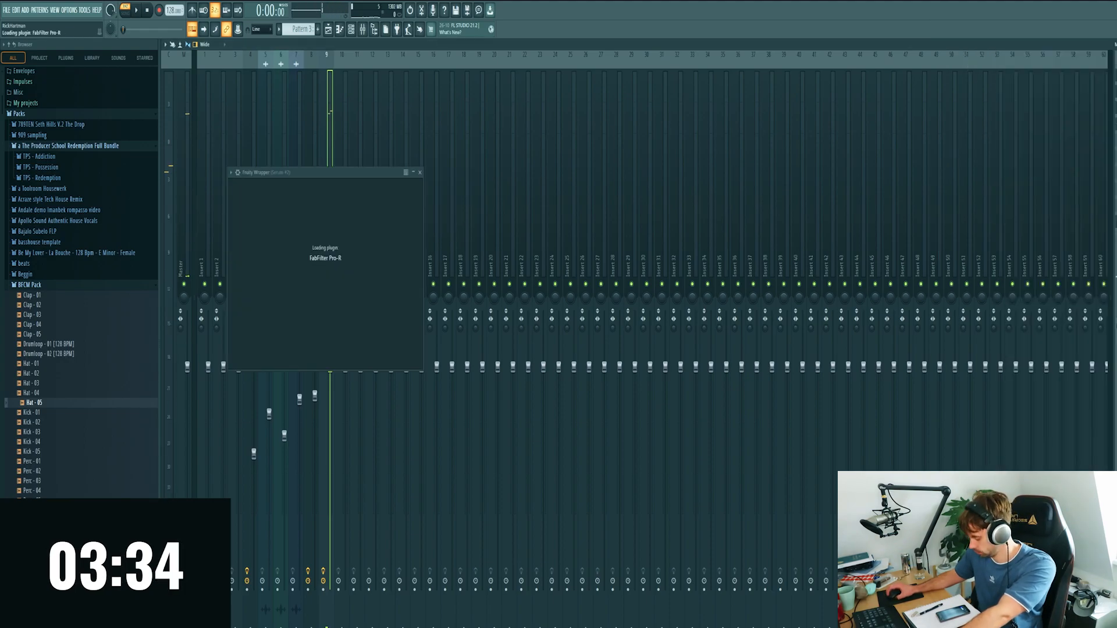
mouse_move(499, 231)
drag(499, 230, 498, 235)
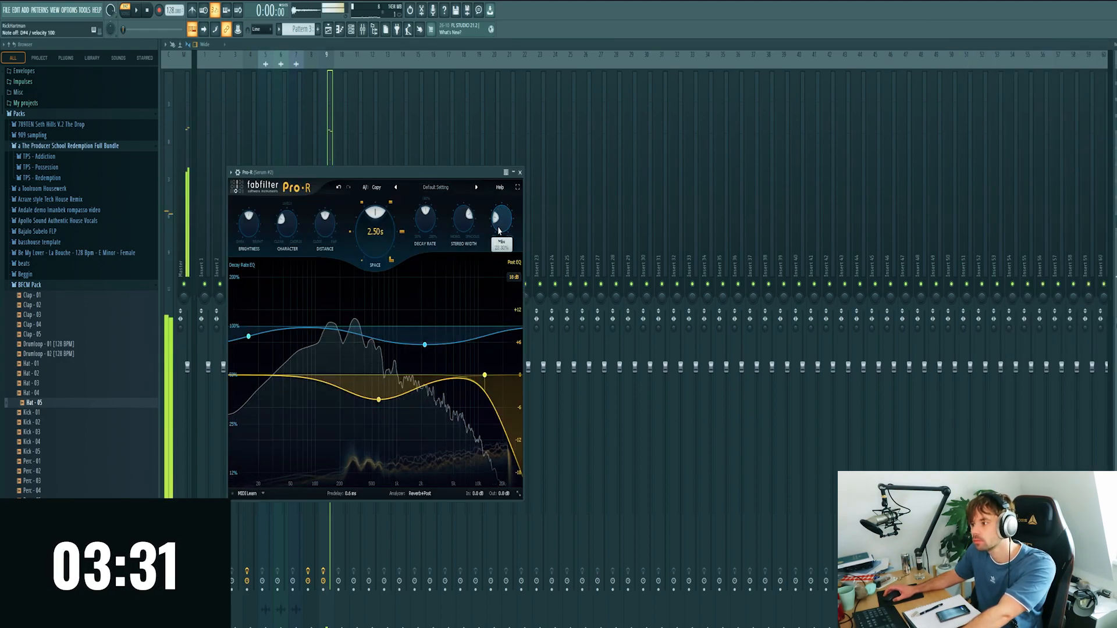
key(space)
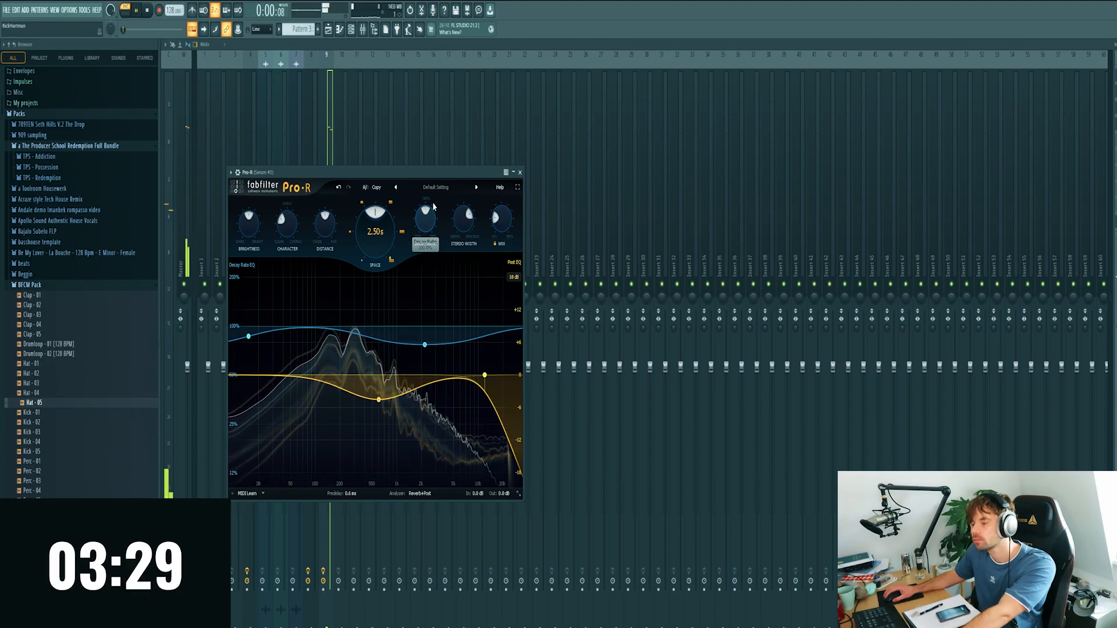
drag(483, 172, 887, 120)
key(space)
click(924, 120)
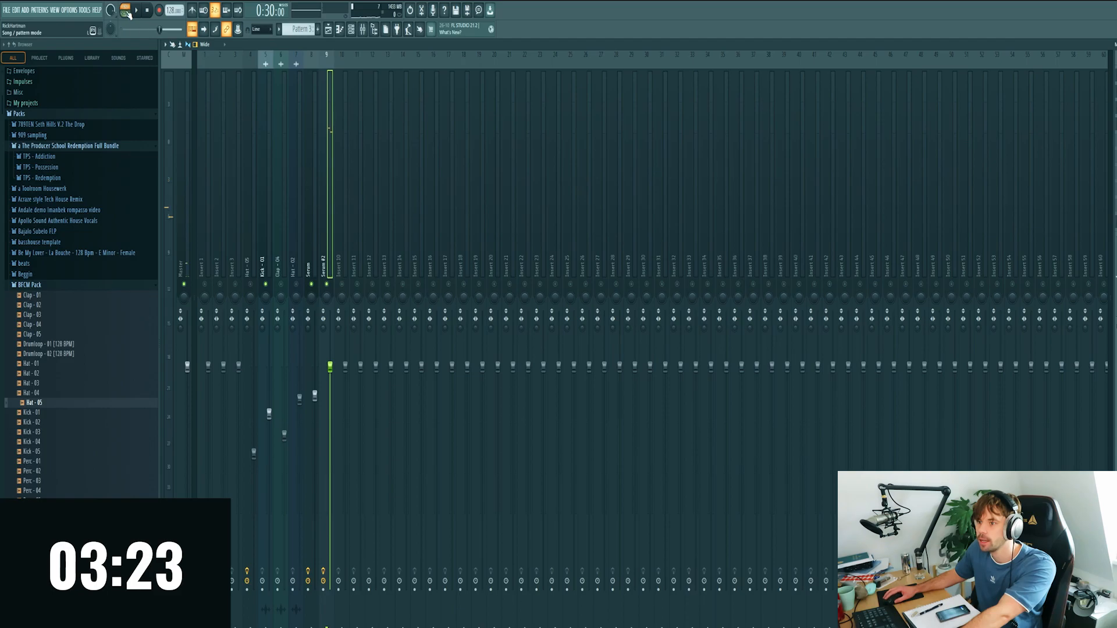
Play the song and lower the Serum #2 mixer volume slightly, then close the mixer
key(space)
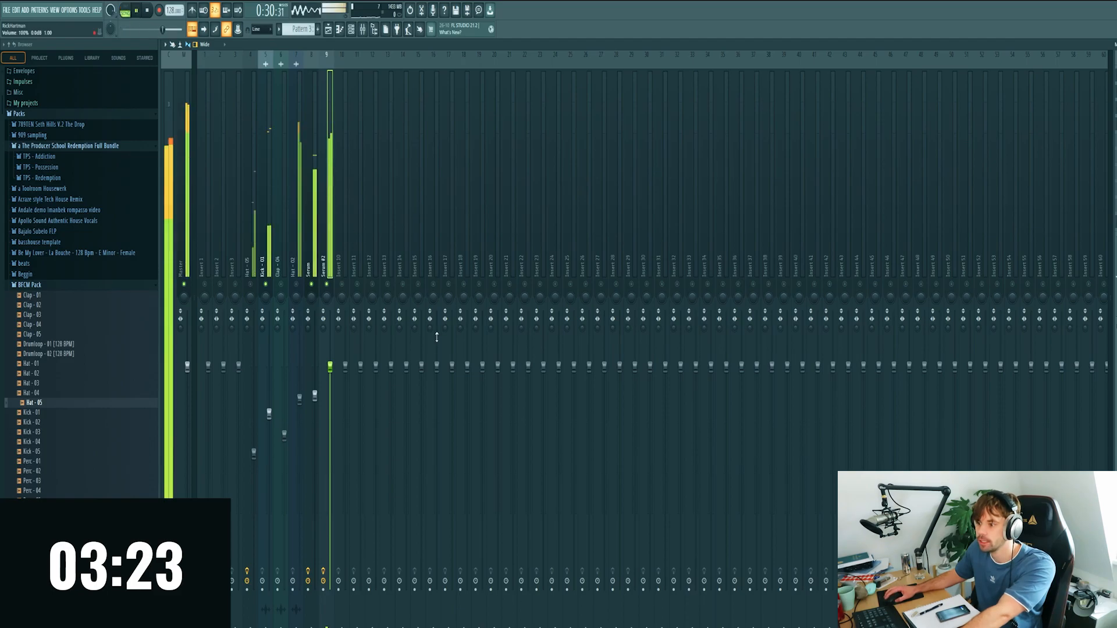
mouse_move(331, 365)
mouse_down()
mouse_move(330, 422)
mouse_move(332, 368)
mouse_up()
key(F9)
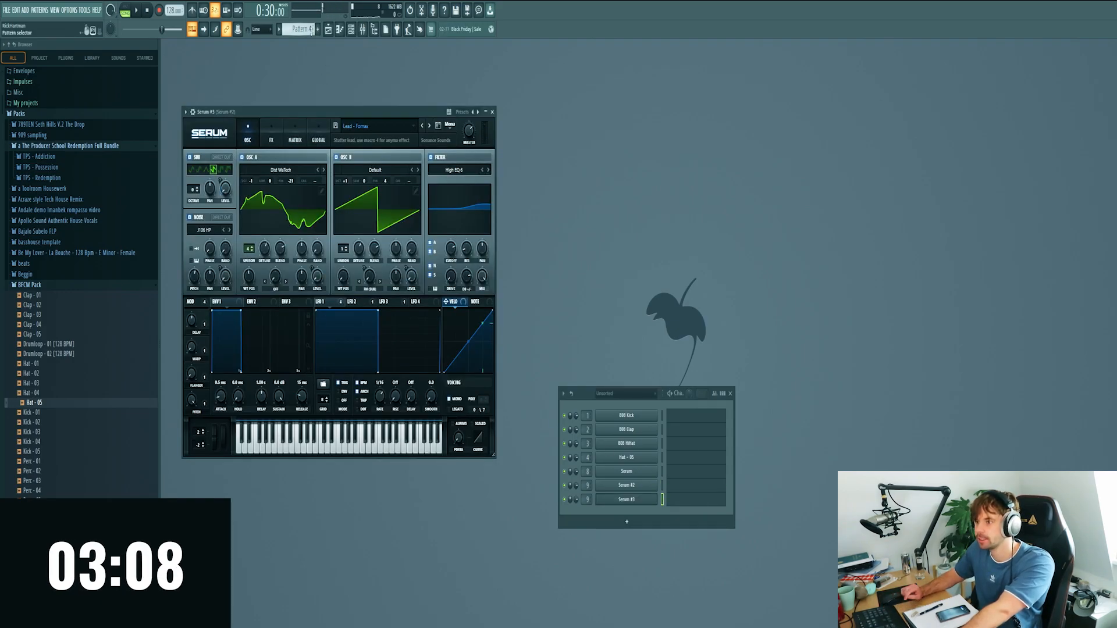
Load the Lead - Atom preset from the Black Friday bank into Serum #3 and switch its voicing to mono
click(356, 126)
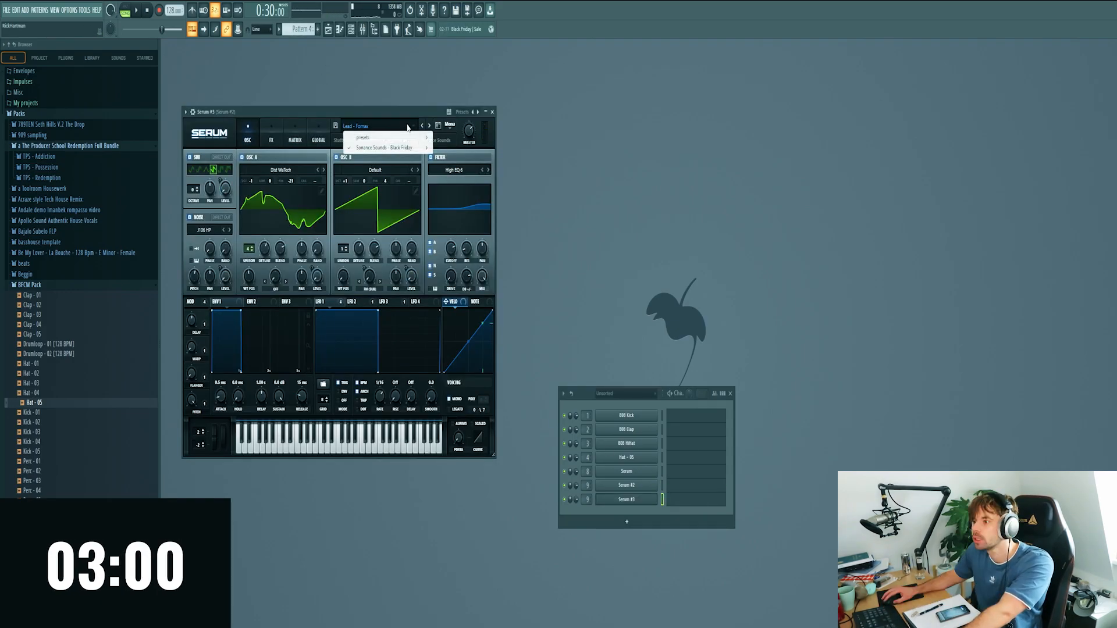
mouse_move(387, 147)
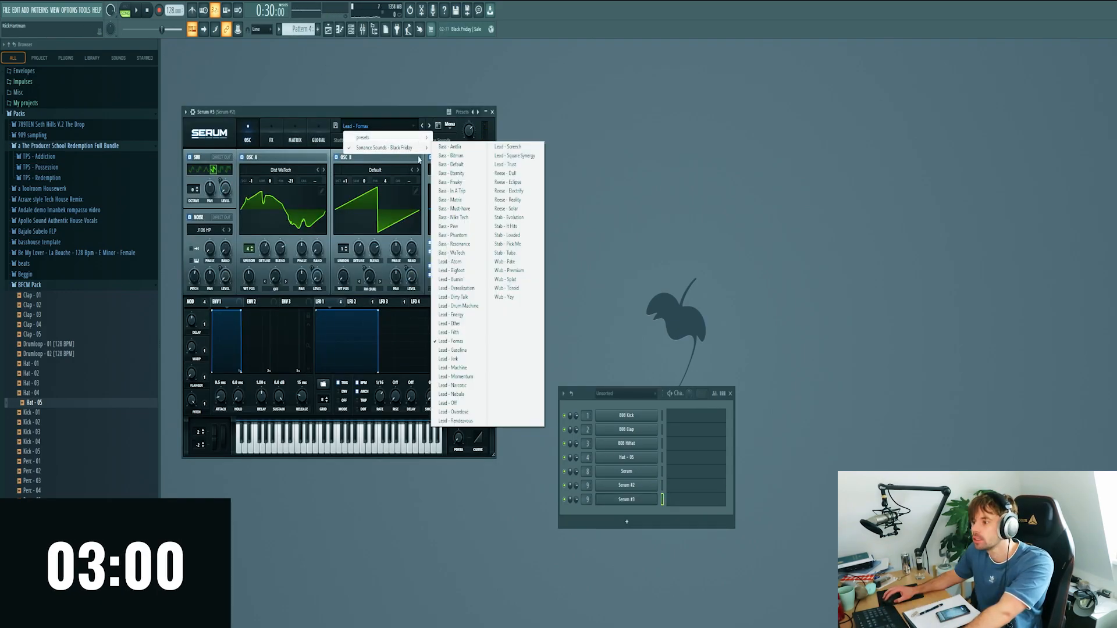
click(467, 262)
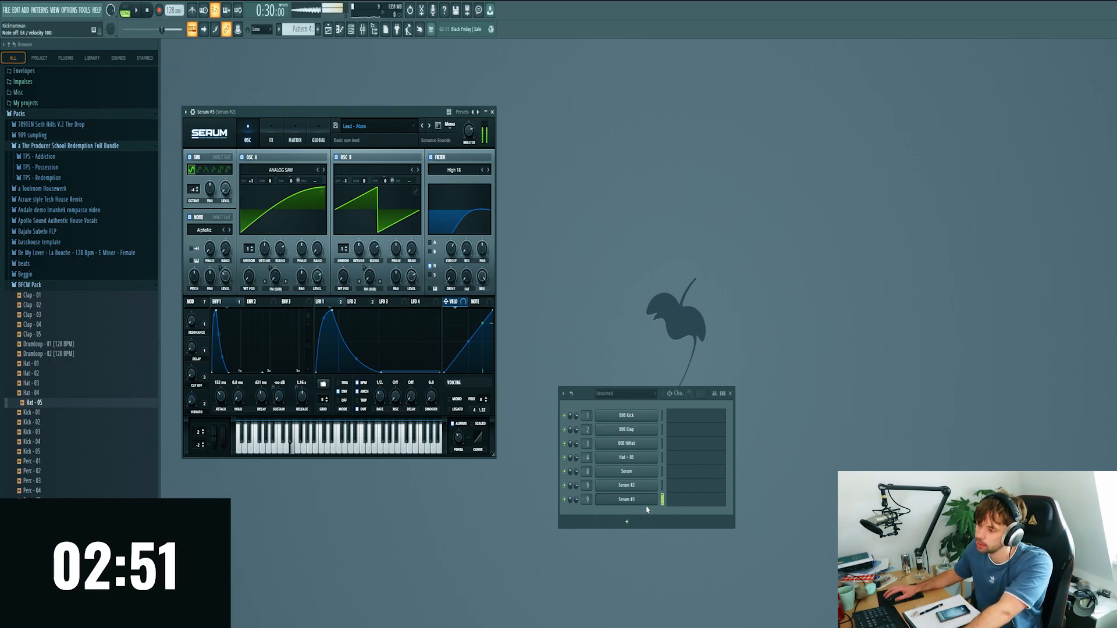
click(451, 399)
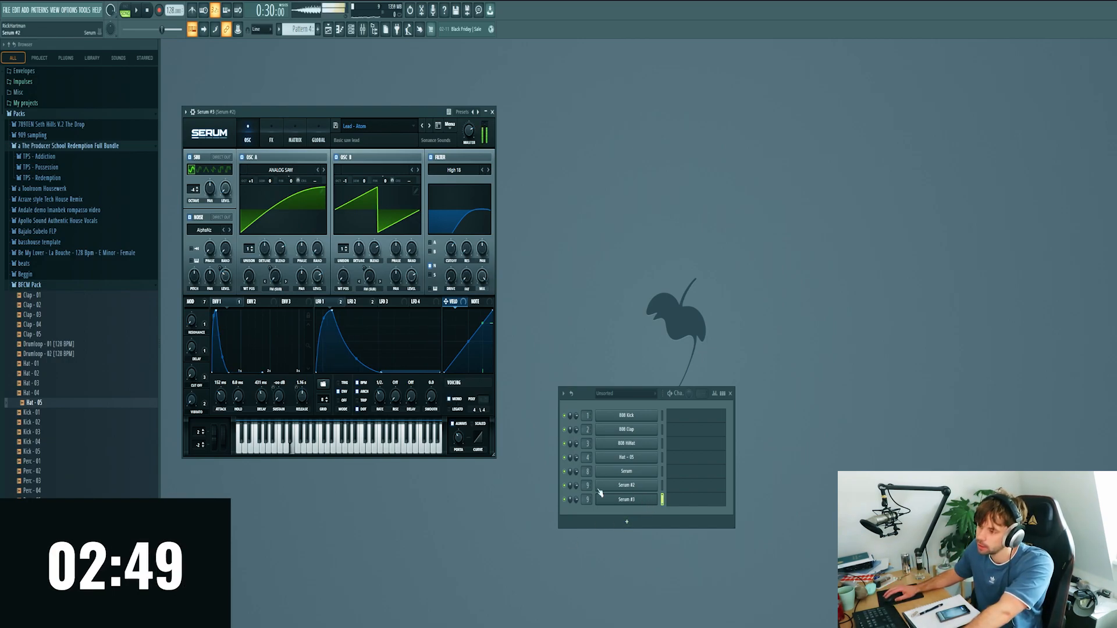
In Serum #3's piano roll, place a short E4 at the pattern start and short G4, A4 and B4 notes stacked just after it
click(668, 502)
drag(223, 211, 145, 320)
drag(450, 319, 69, 329)
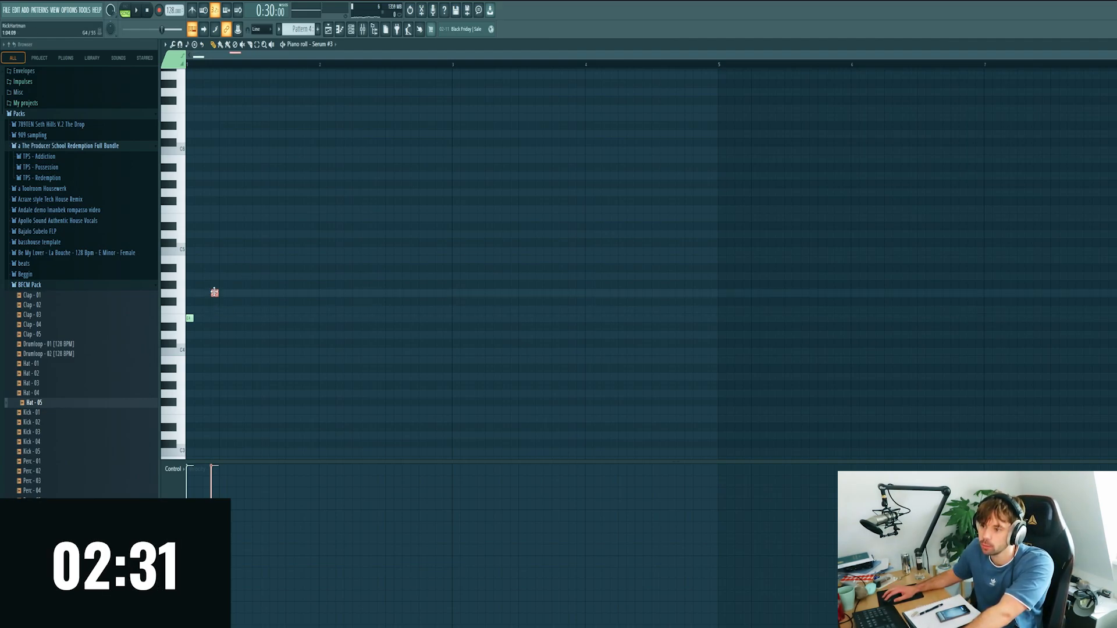
click(213, 276)
click(214, 258)
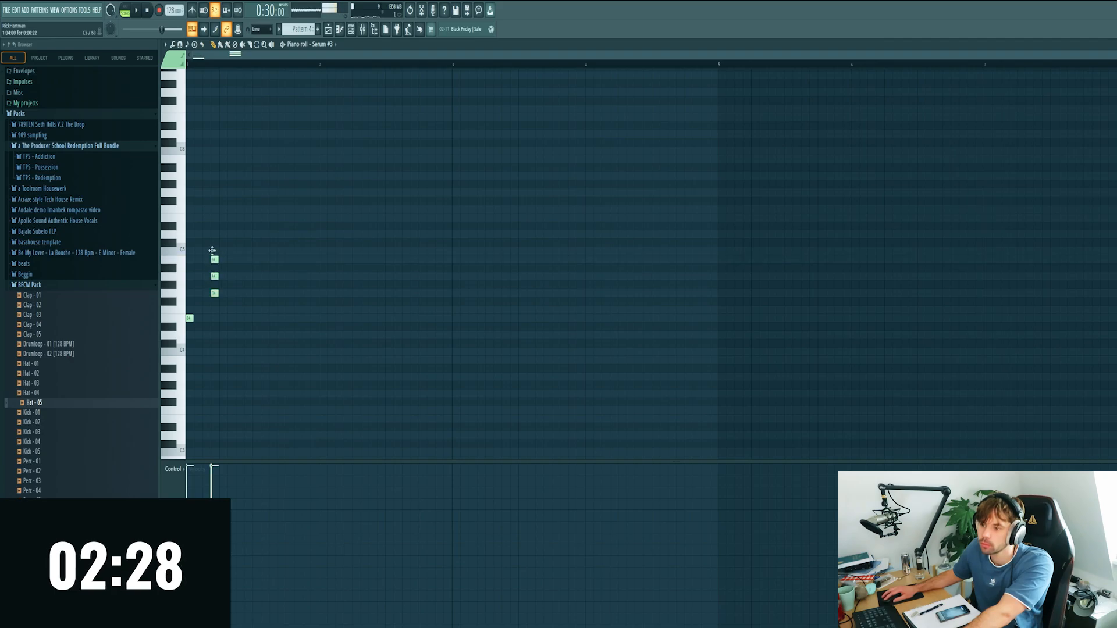
Replace the G4 note of the stack with a C5 and add a second short E4 after the stack
right_click(215, 293)
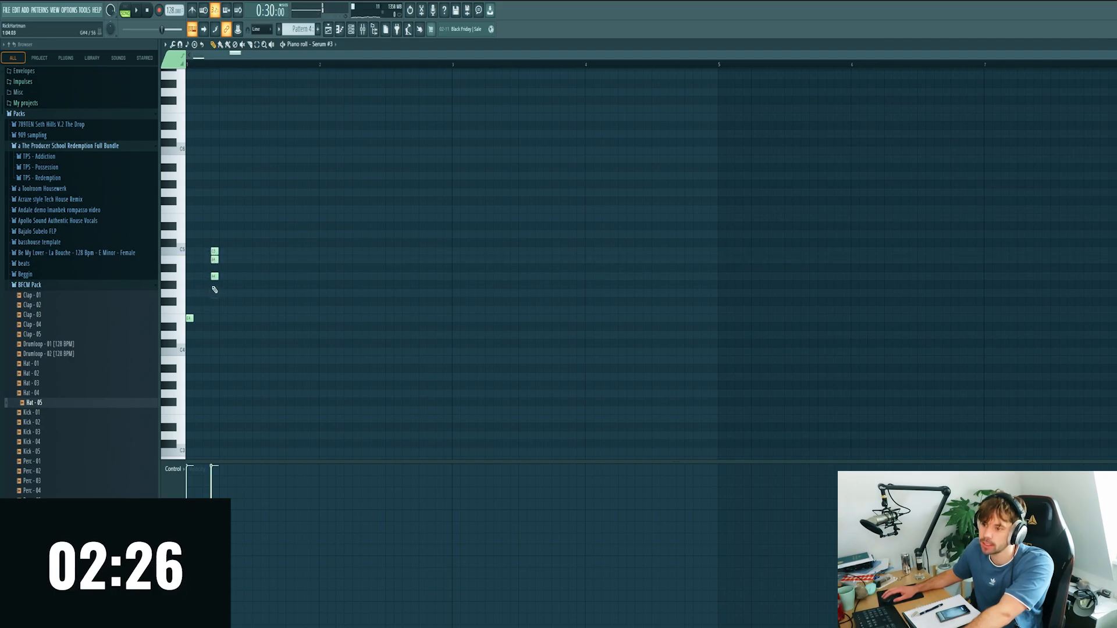
mouse_move(202, 276)
mouse_down()
mouse_move(216, 277)
mouse_move(212, 261)
mouse_up()
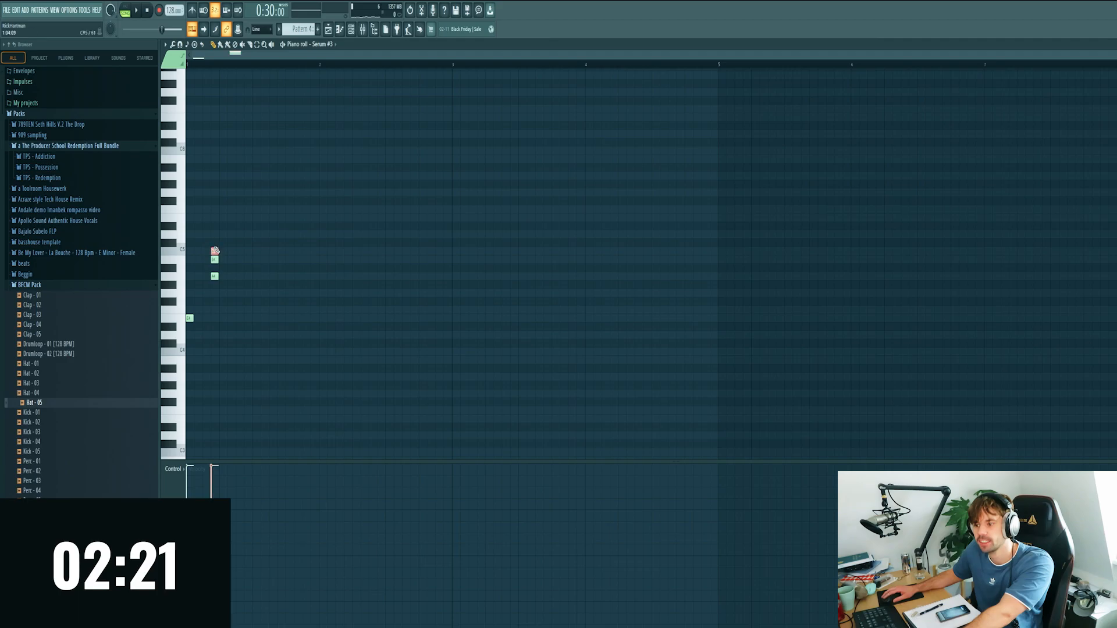
ctrl+click(243, 278)
click(236, 318)
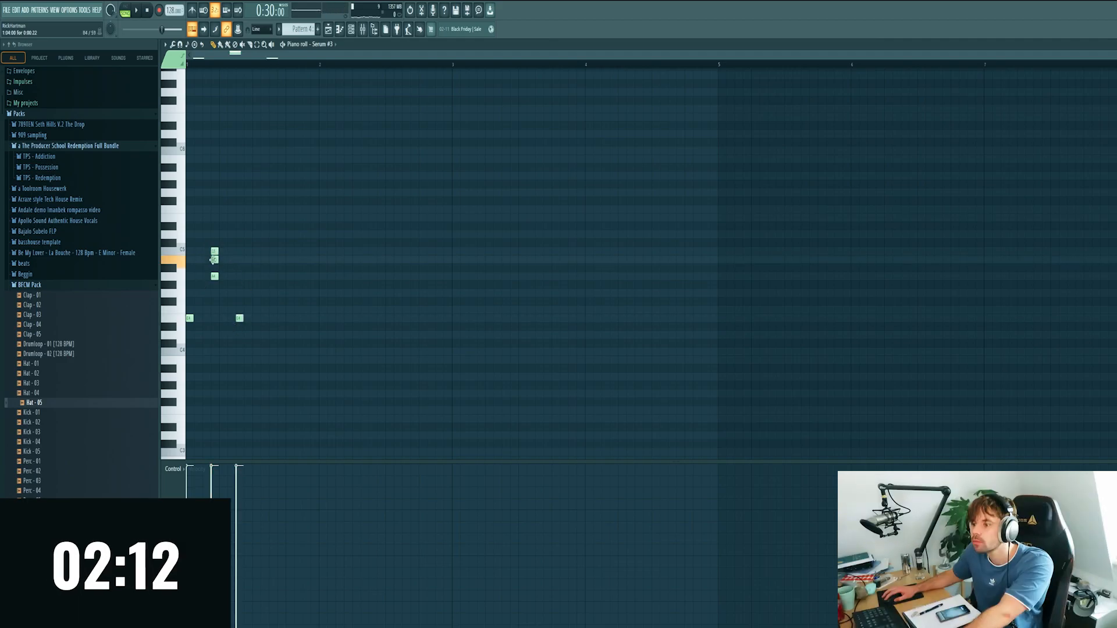
Spread the B4 and A4 notes out to later positions in the first bar and add a third short E4 before the A4
drag(214, 259, 262, 259)
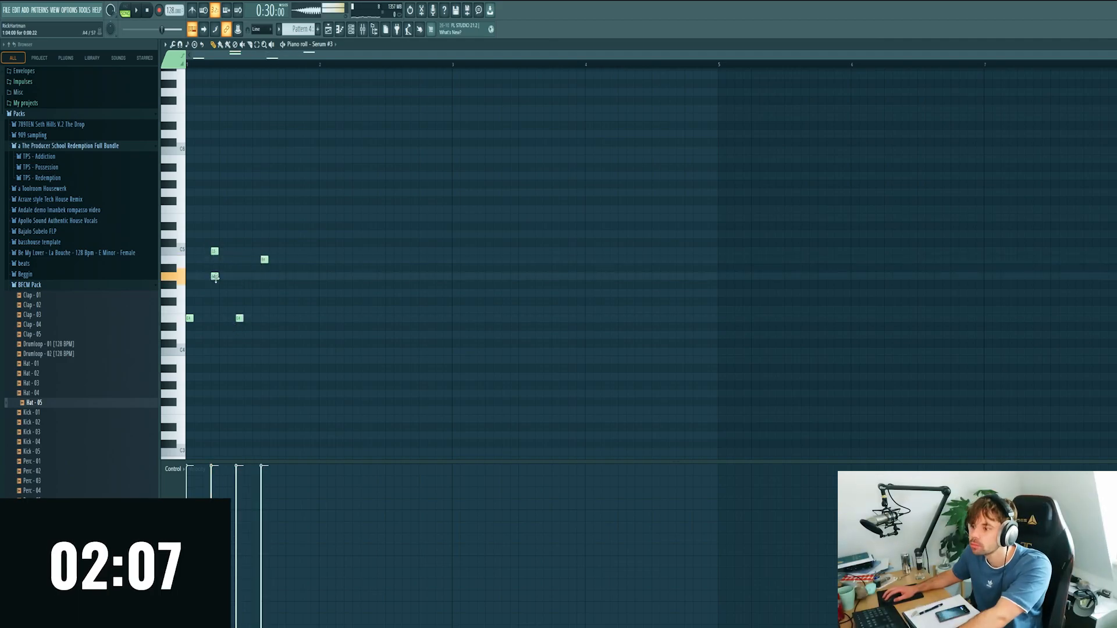
drag(215, 277, 306, 278)
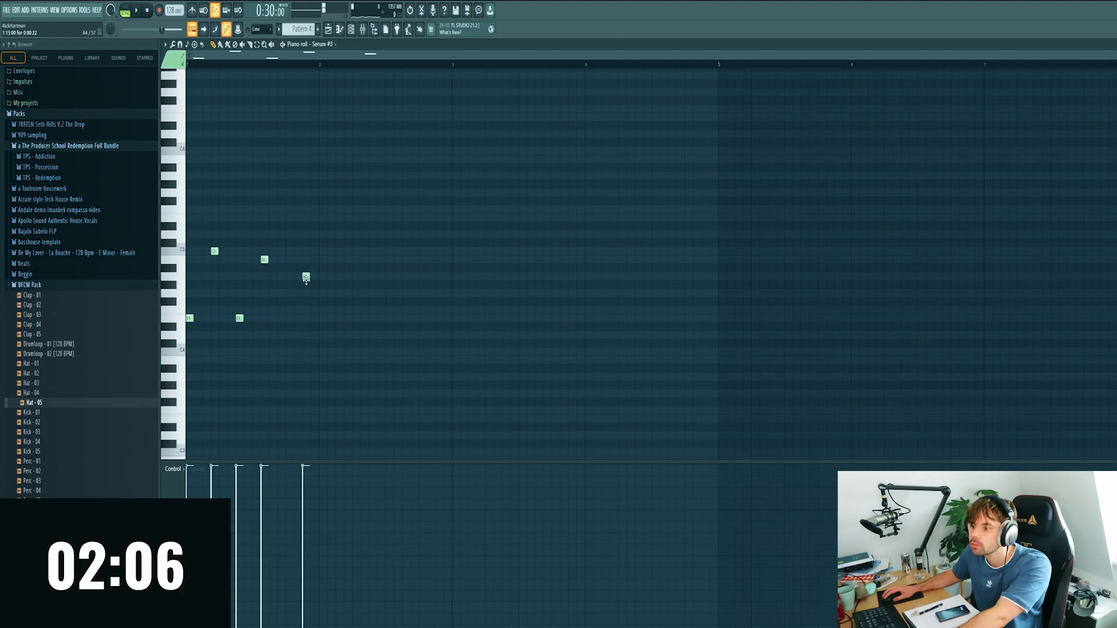
click(288, 319)
Raise the three upper notes by one octave and audition the riff in pattern mode
click(125, 11)
key(space)
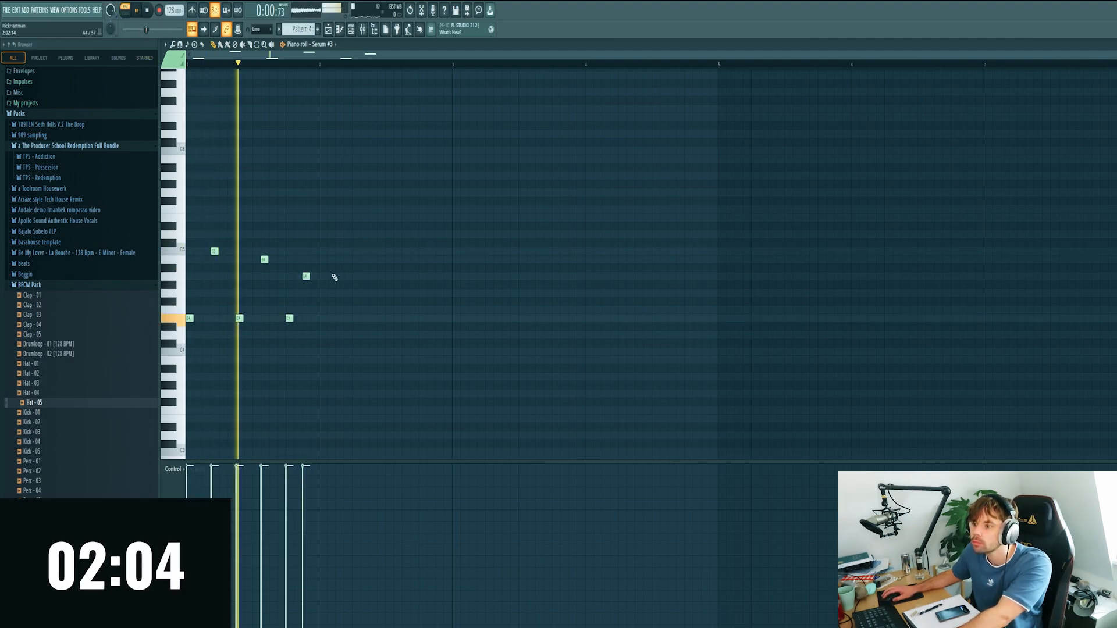
drag(347, 305, 203, 213)
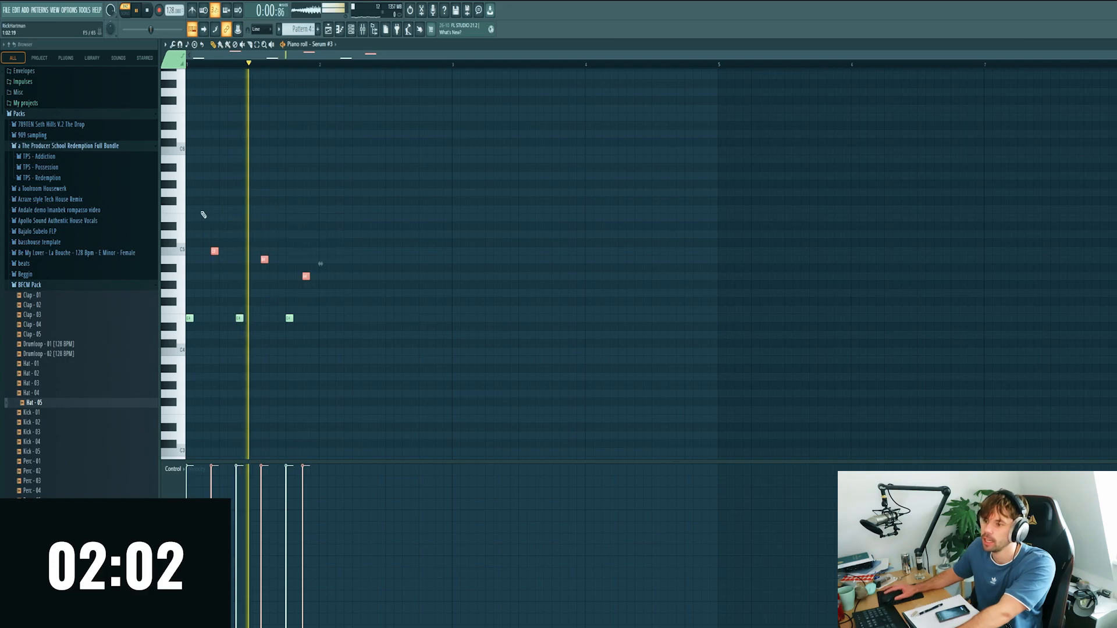
key(space)
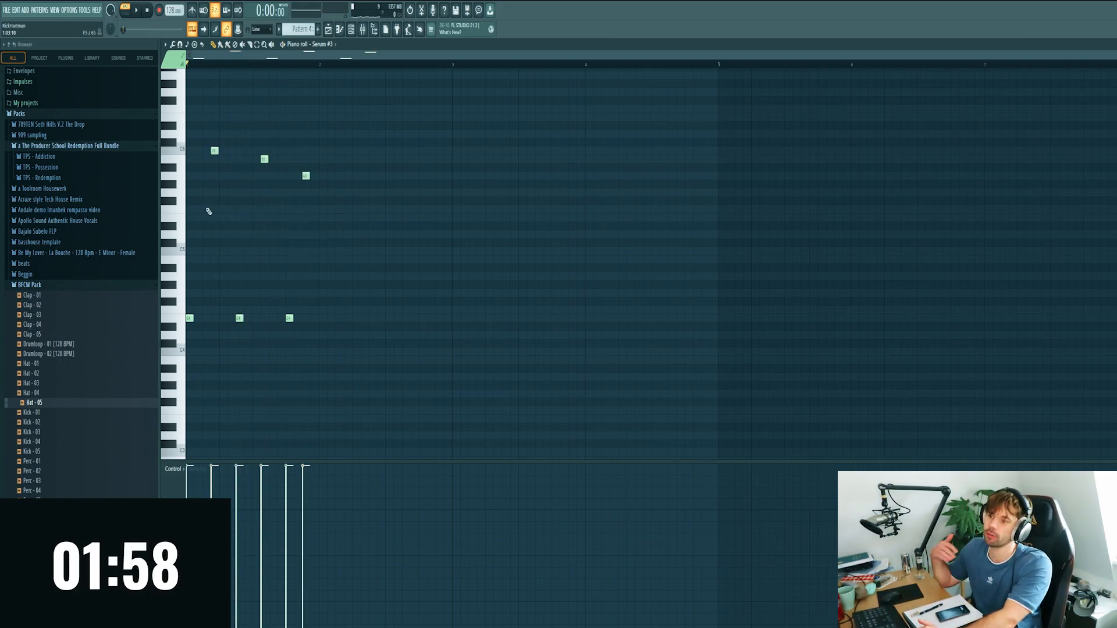
key(space)
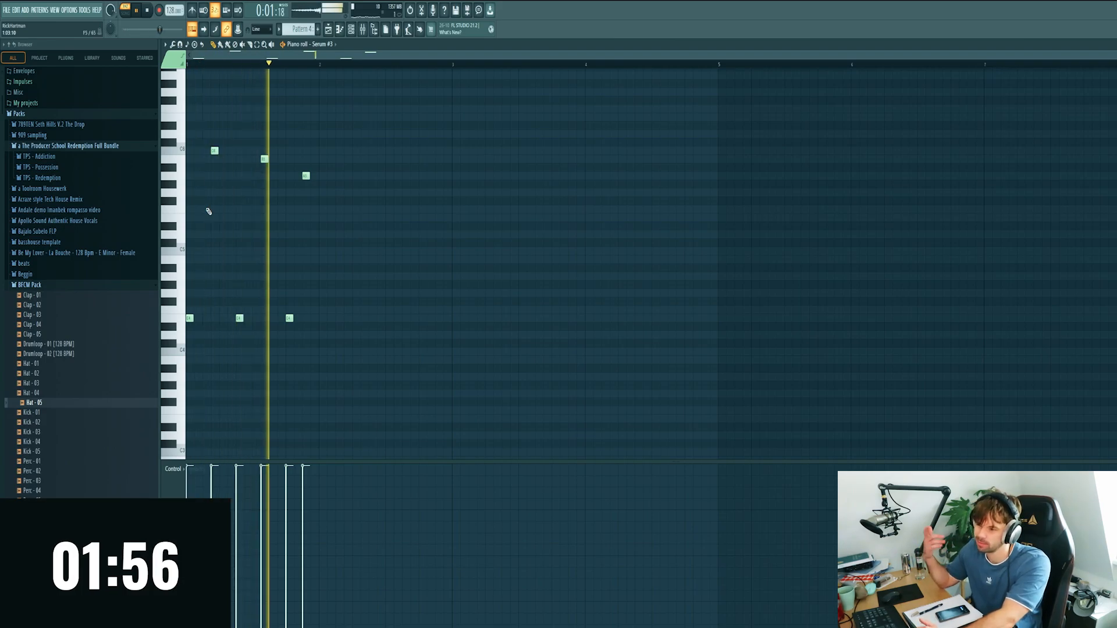
key(space)
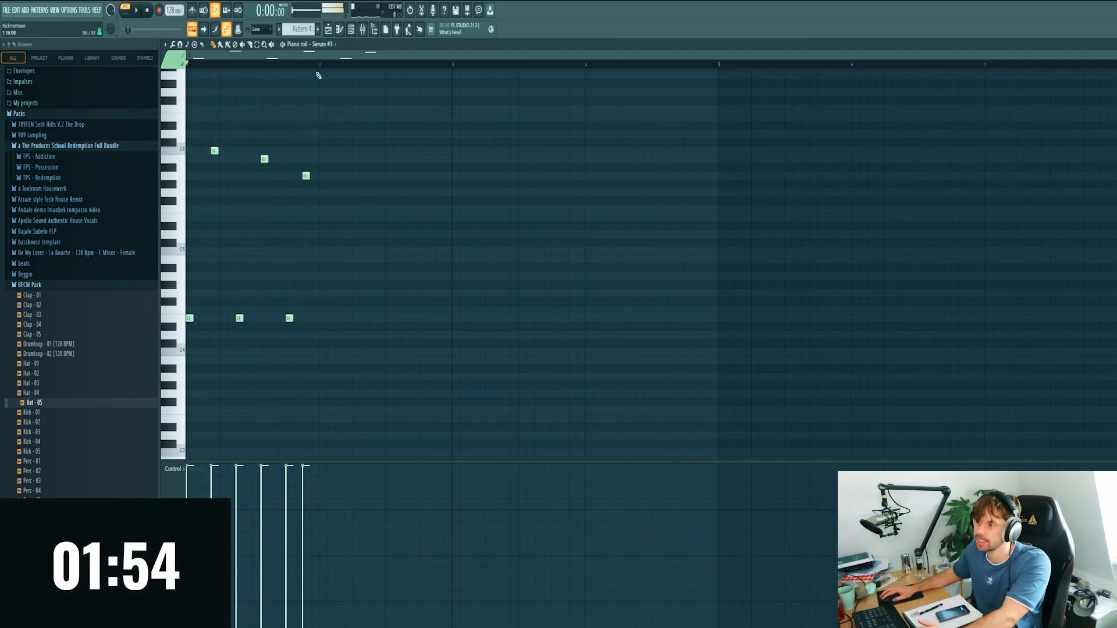
Place Pattern 4 on Track 9 of the playlist at bars 19 and 23, and play the song briefly from bar 21
click(328, 29)
click(555, 291)
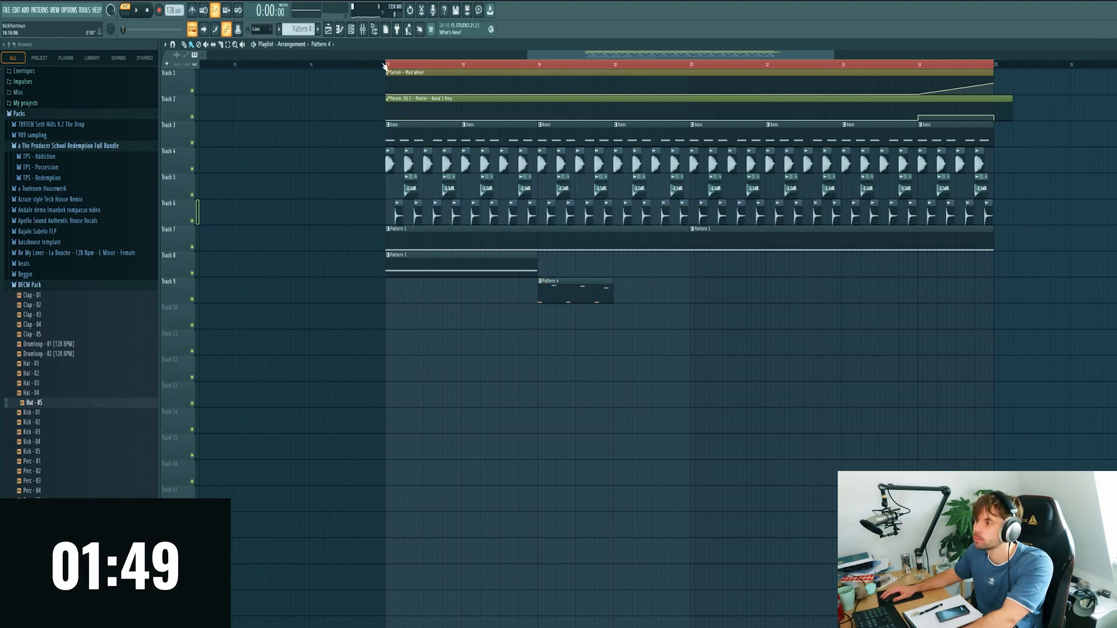
drag(667, 293, 873, 302)
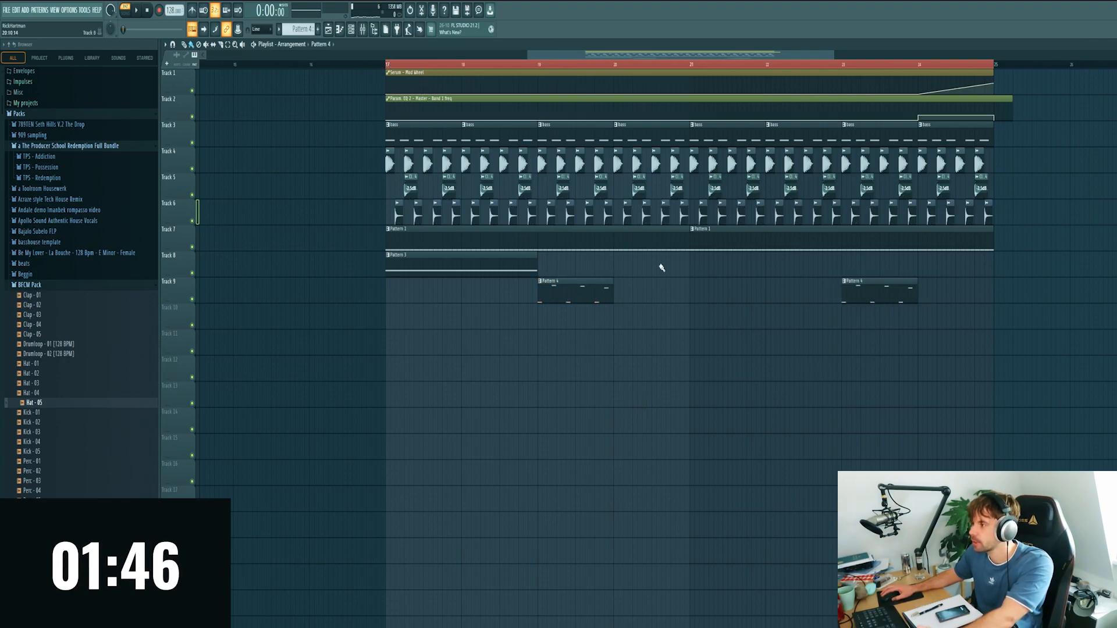
click(688, 65)
key(space)
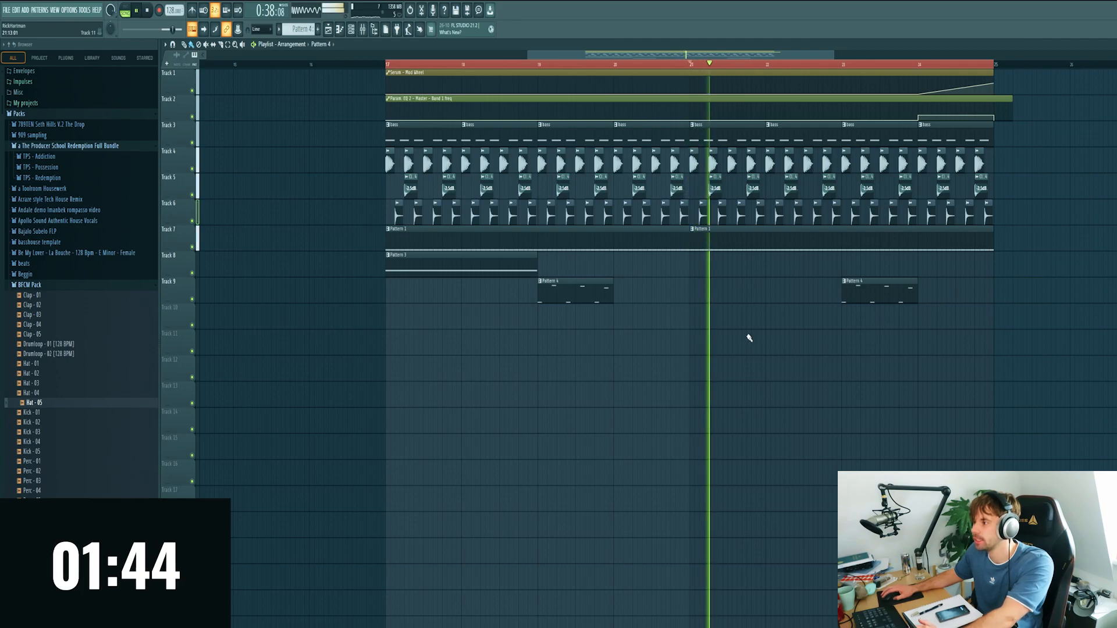
key(space)
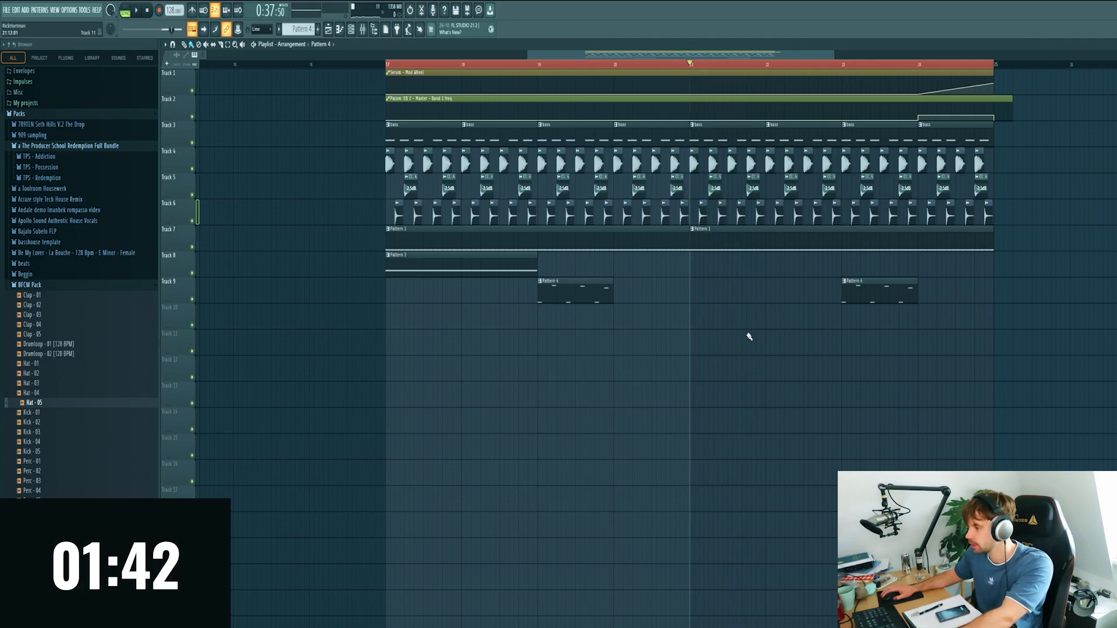
Close the playlist, create a new empty pattern and clone the Serum #3 channel
key(Escape)
key(Escape)
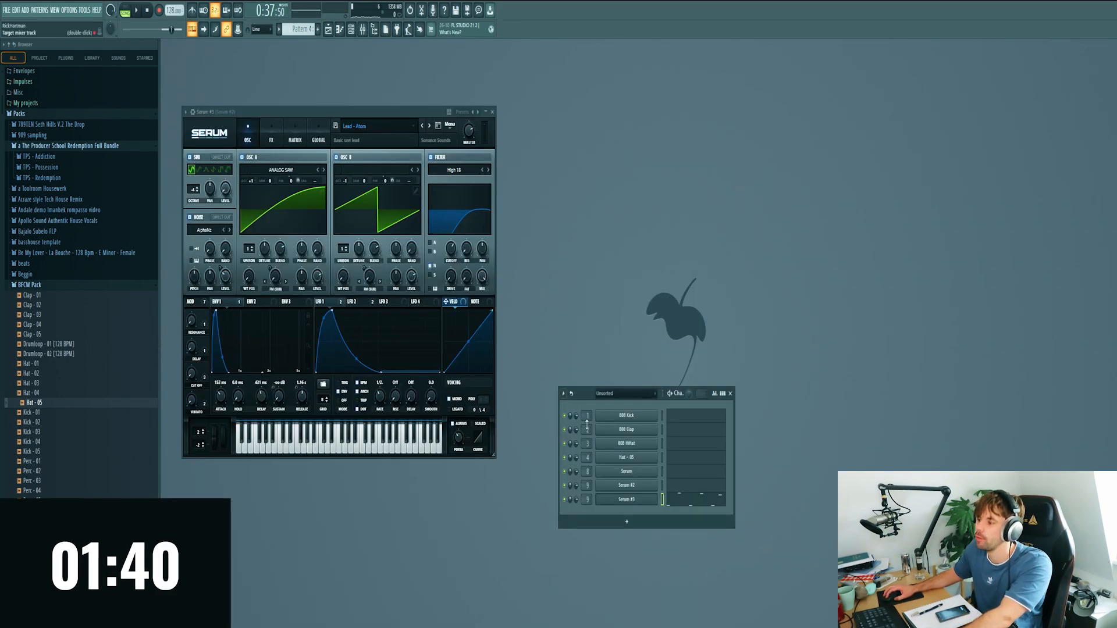
click(318, 29)
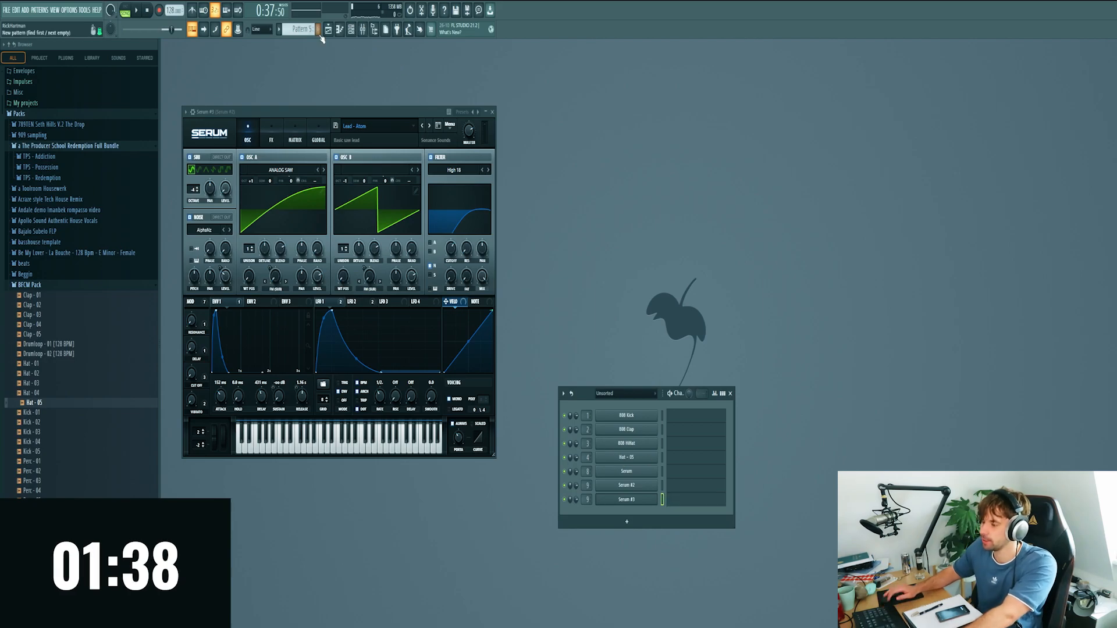
key(alt+c)
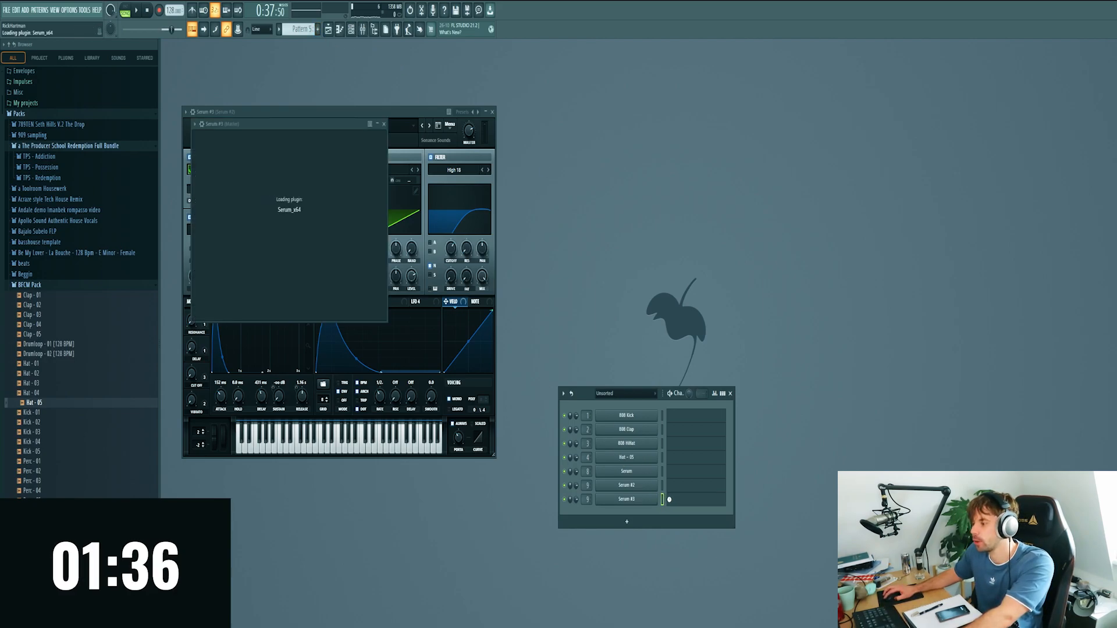
Draw a single one-bar E4 note at the start of Serum #4's piano roll and close the piano roll
click(674, 513)
mouse_move(271, 260)
mouse_down()
mouse_move(203, 274)
mouse_move(279, 275)
mouse_up()
drag(211, 276, 203, 318)
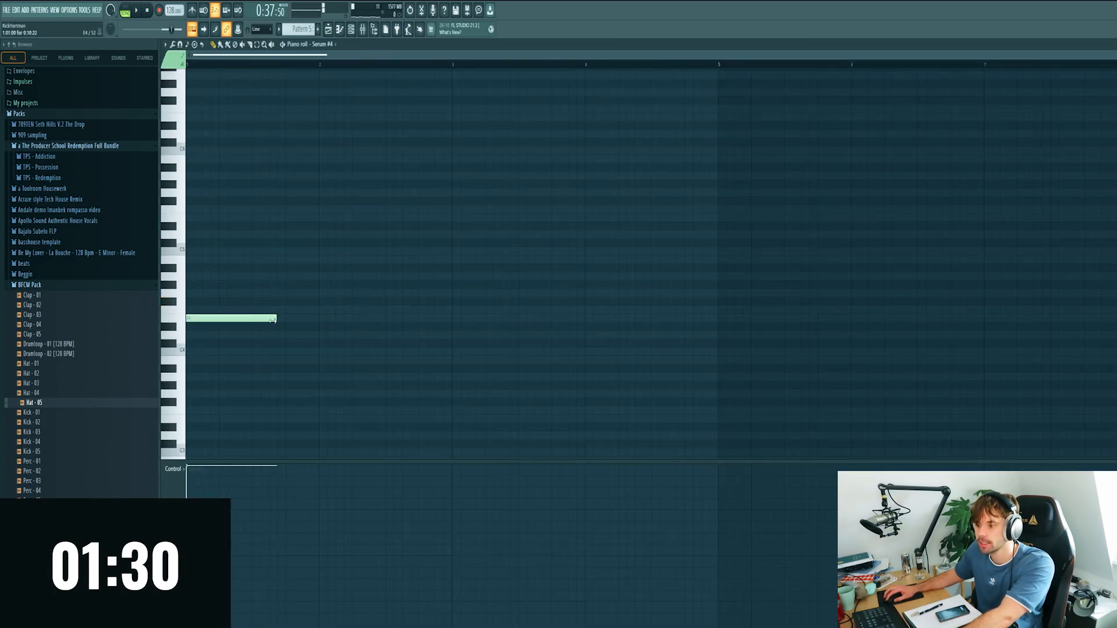
drag(303, 319, 313, 320)
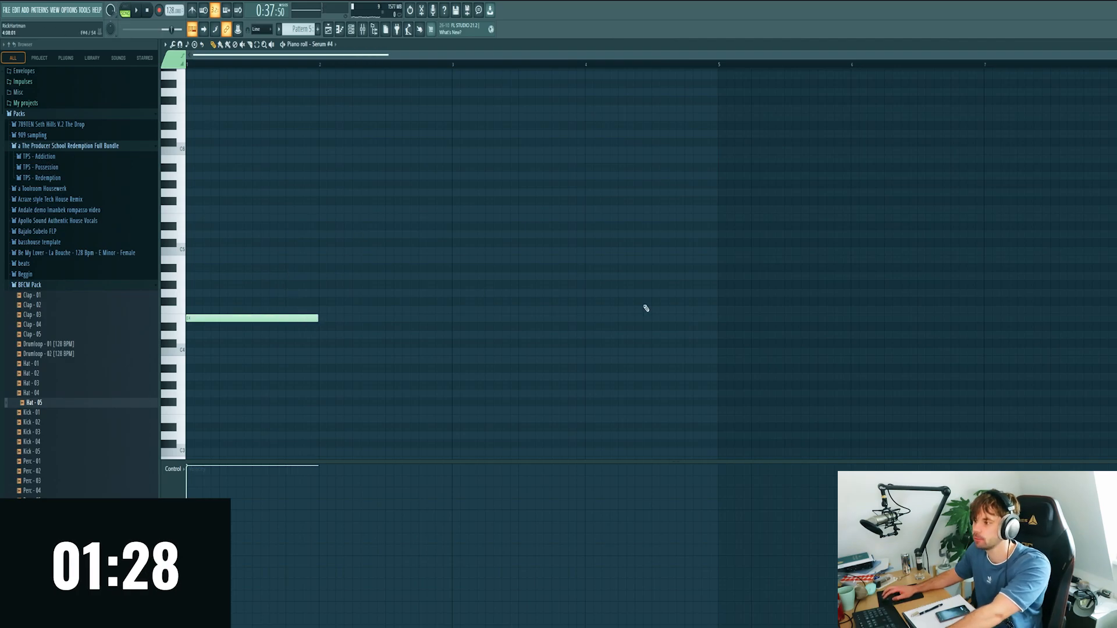
key(F7)
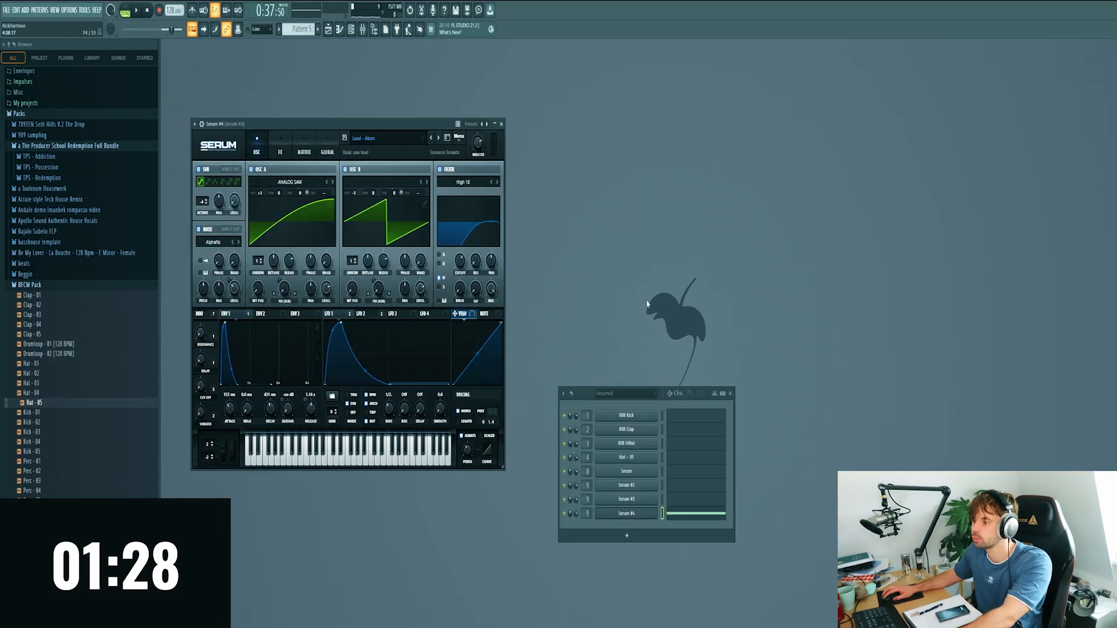
Audition the lead presets following Lead - Atom in Serum #4, one after another up to Lead - Ether
click(440, 138)
click(438, 138)
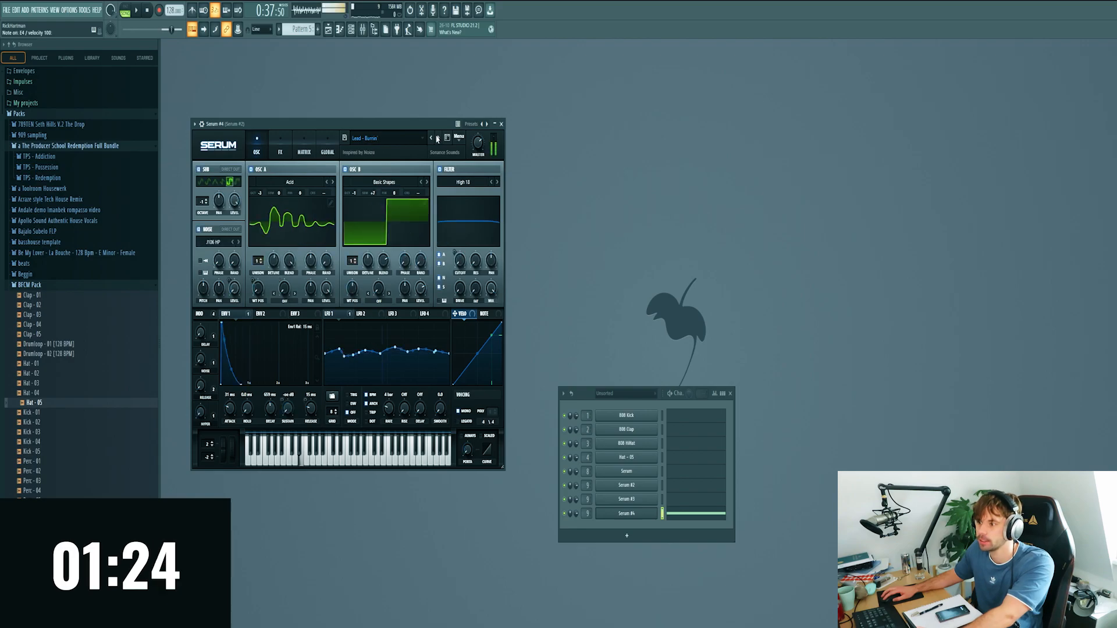
click(438, 139)
click(438, 138)
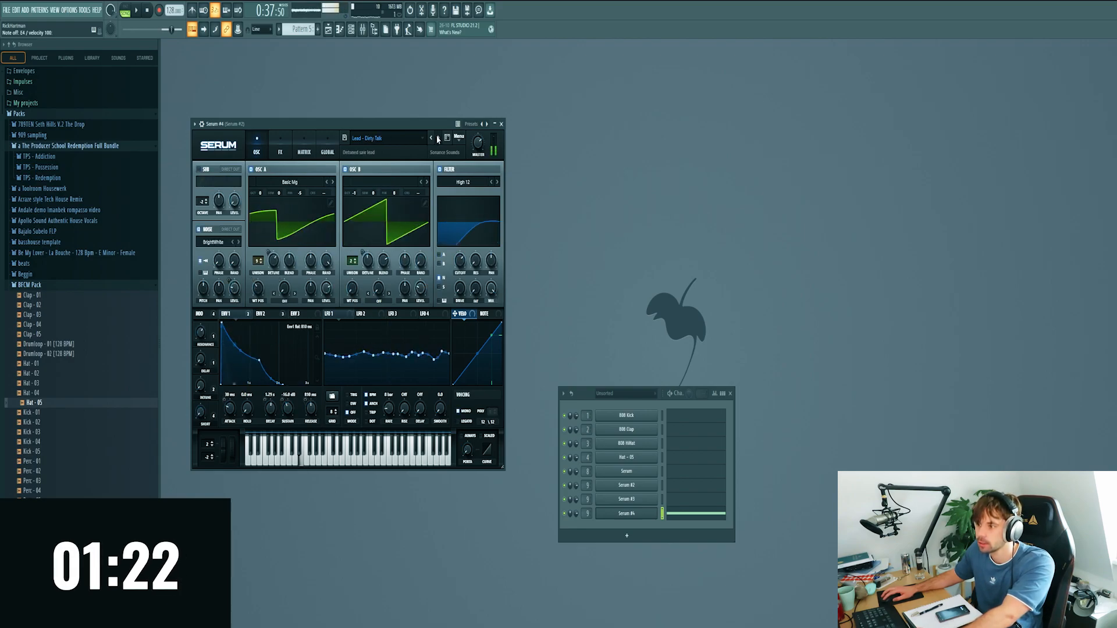
click(438, 138)
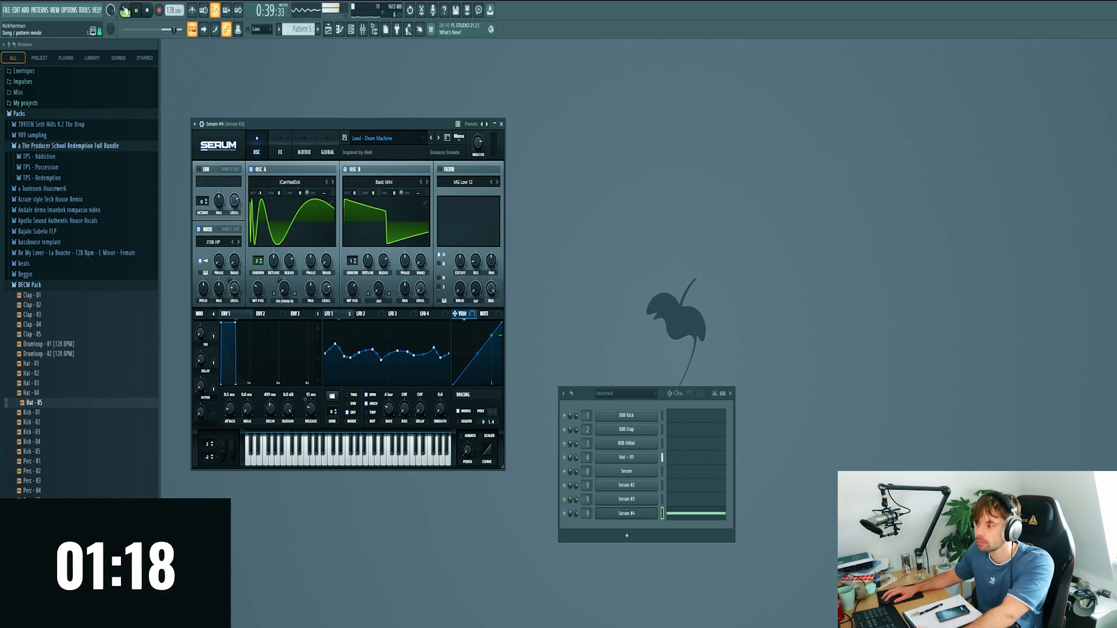
key(space)
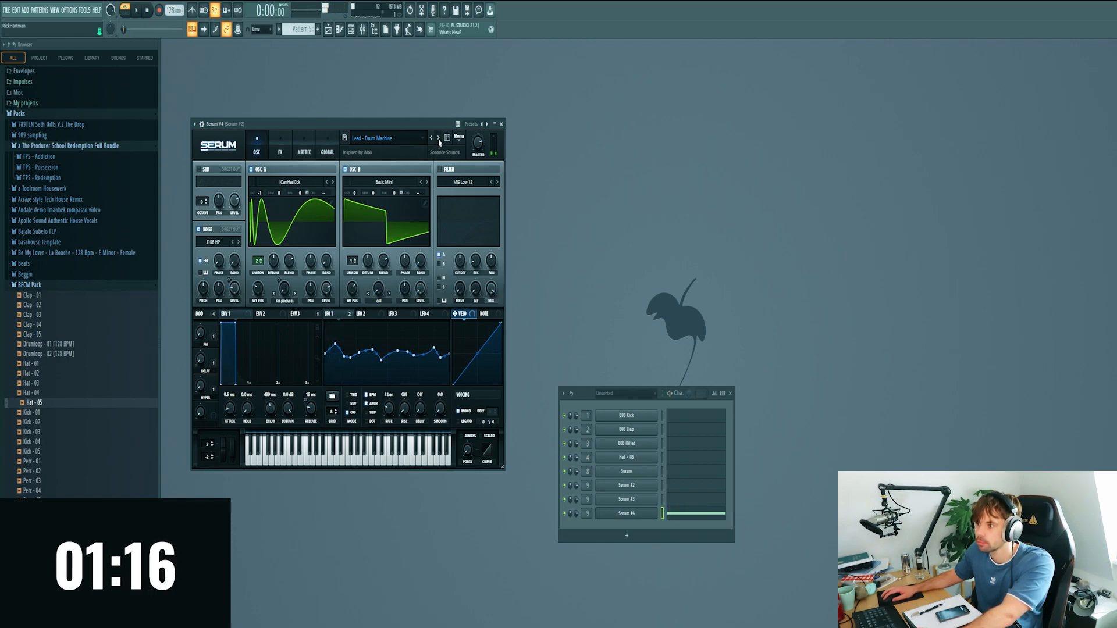
click(438, 139)
key(c)
click(438, 139)
key(c)
Load the Stab - Tuba preset from the Black Friday bank into Serum #4 and audition it with the one-bar note
click(392, 140)
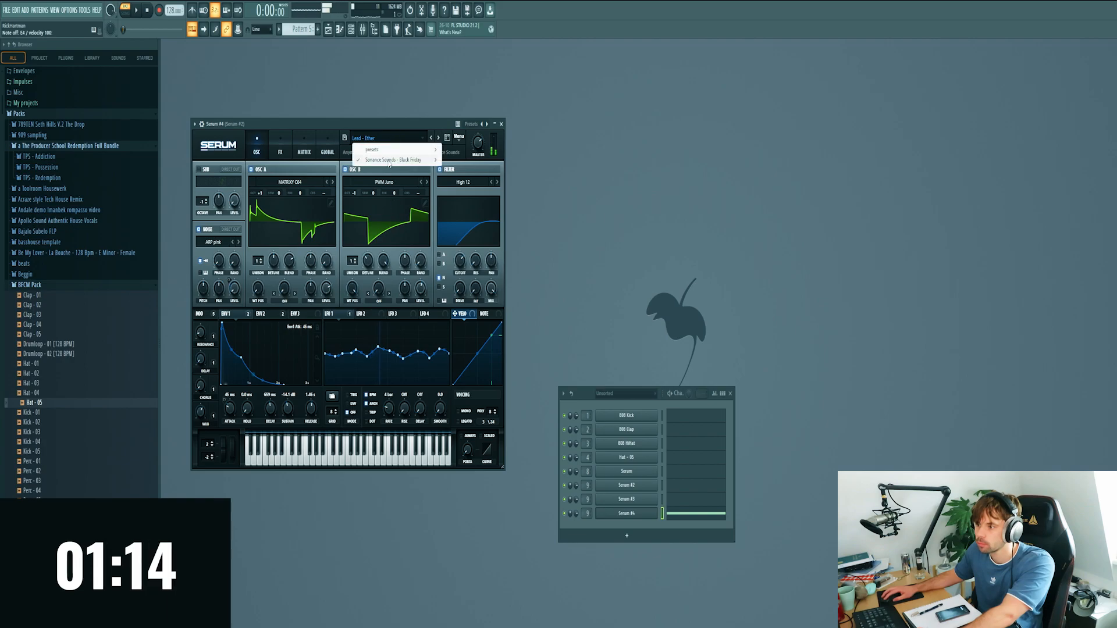
mouse_move(402, 160)
click(525, 264)
key(c)
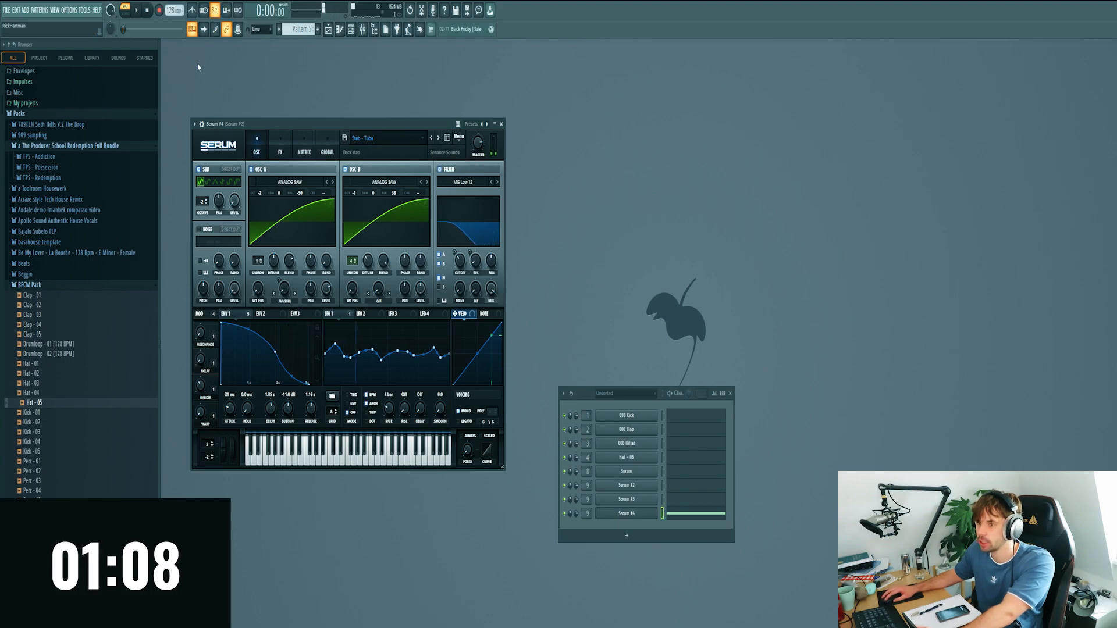
click(696, 515)
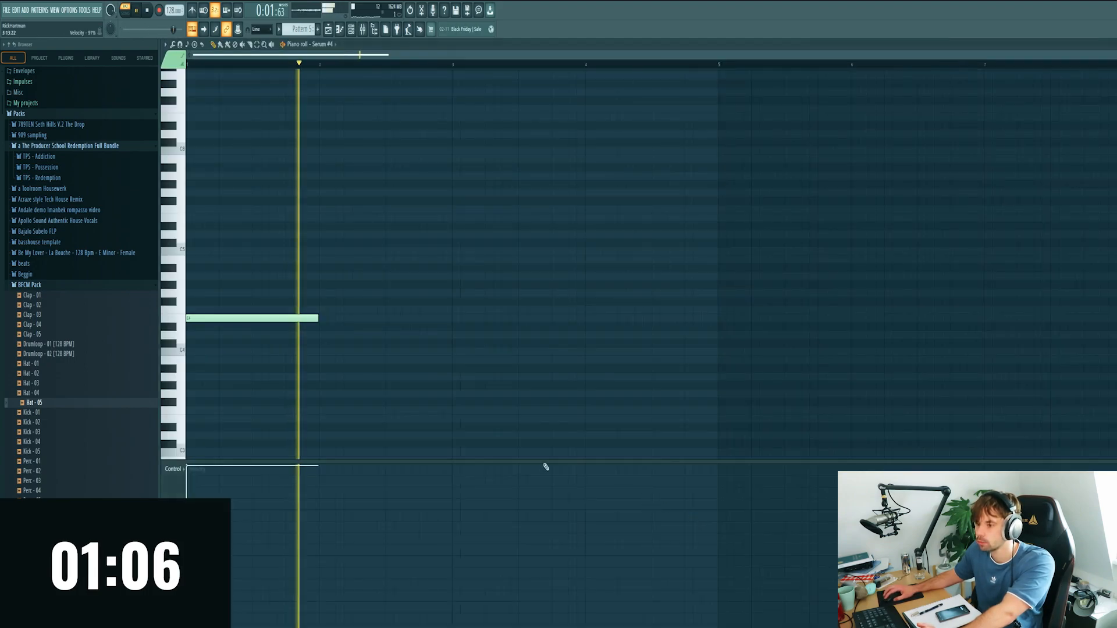
key(space)
Place Pattern 5 on Track 9 of the playlist at bar 21 and play the song from just before it
click(328, 31)
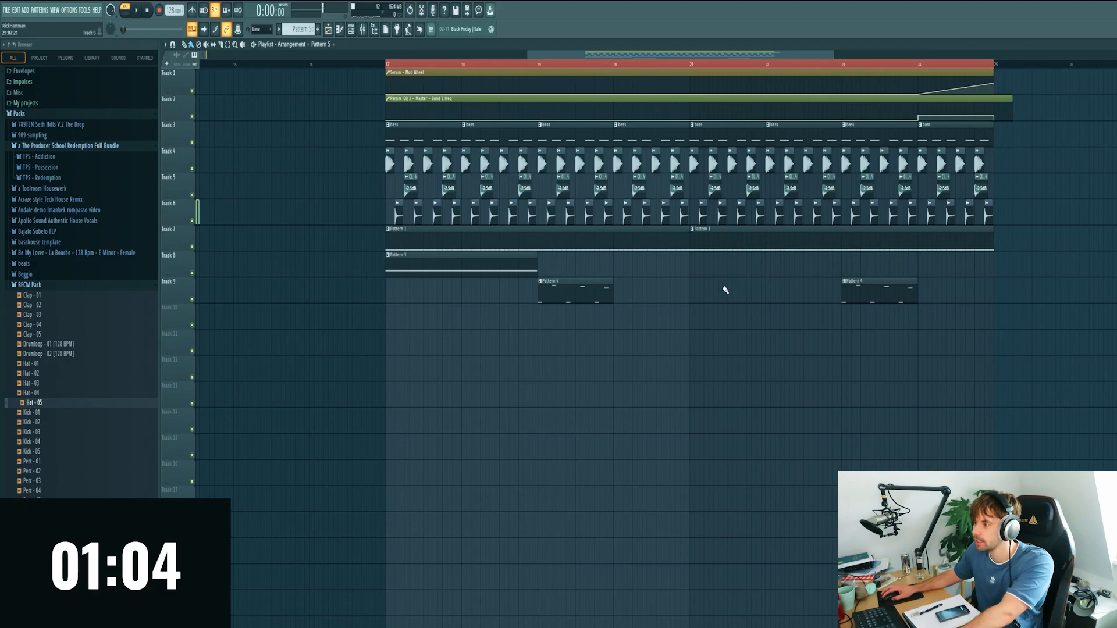
click(688, 301)
click(667, 64)
key(space)
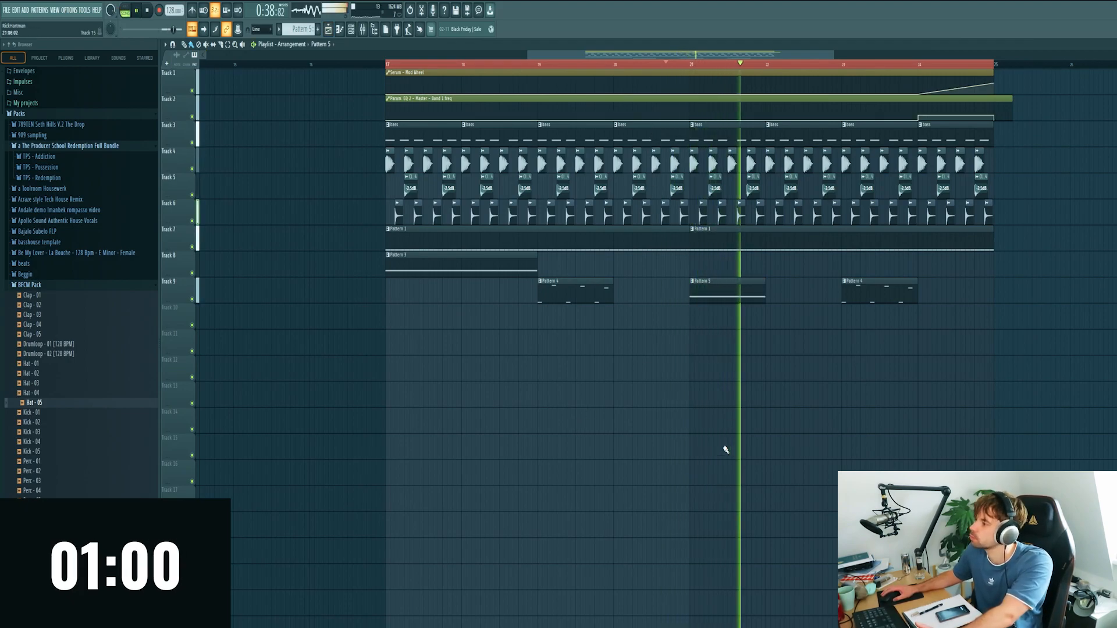
Stop playback, close the piano roll and lower the Serum #4 channel volume to 69%
key(space)
key(F5)
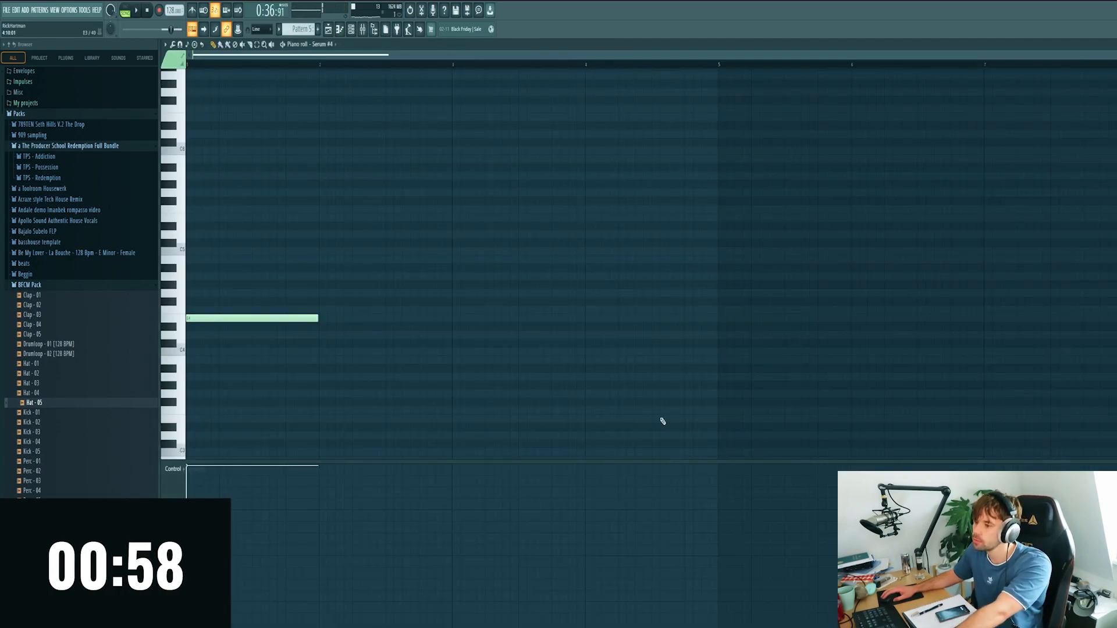
key(F7)
scroll(577, 517, down, 3)
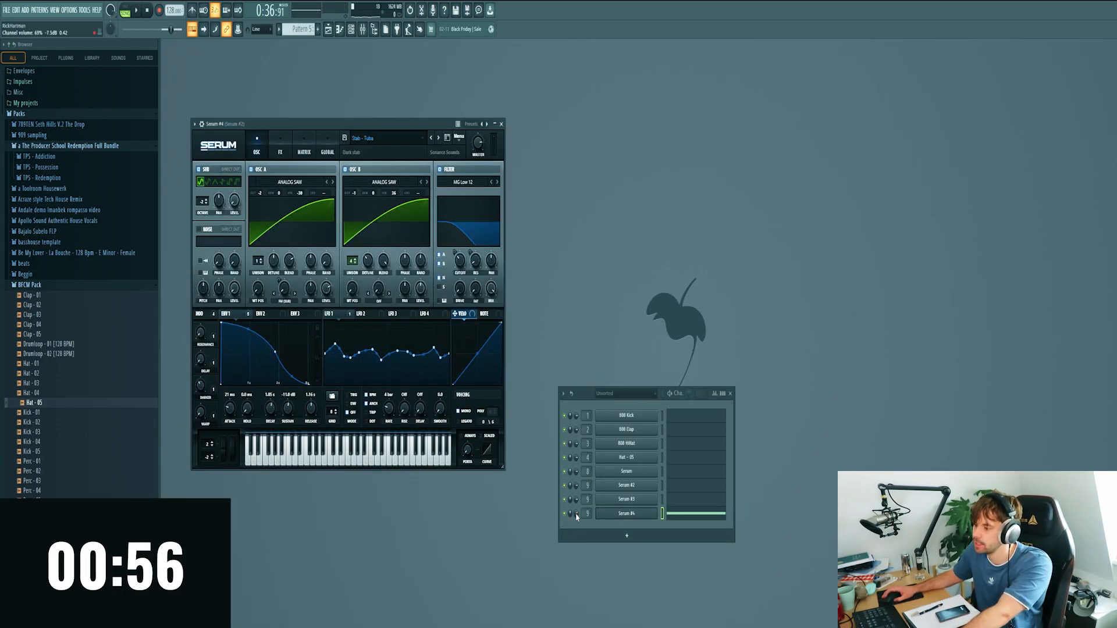
Turn off solo on the Serum #2 mixer track, lower its fader slightly and play the arrangement to check the balance
click(330, 30)
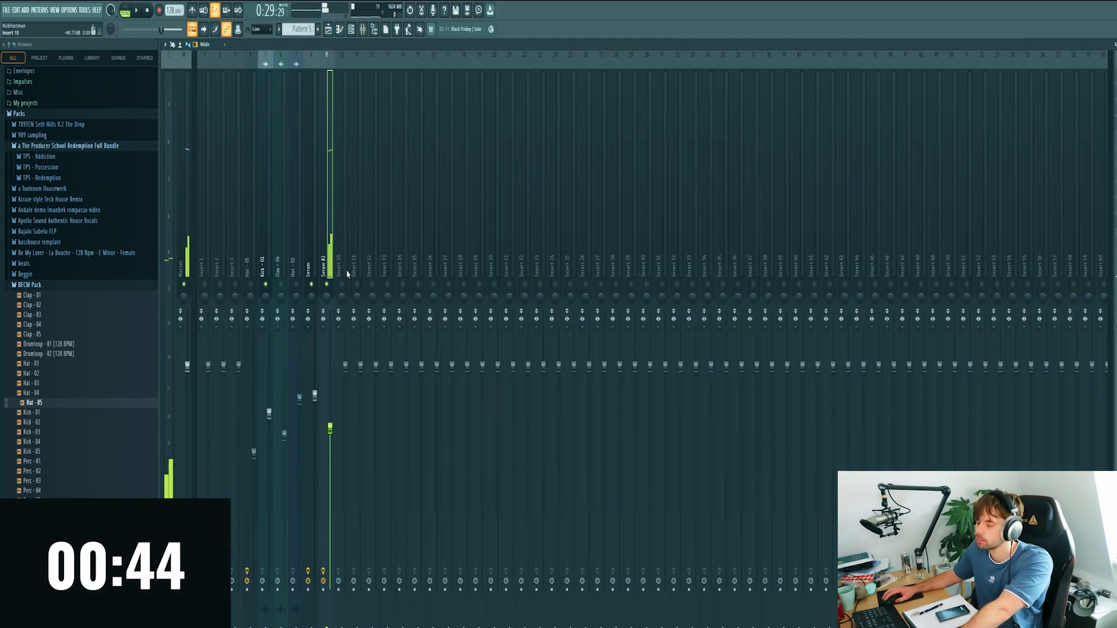
right_click(328, 283)
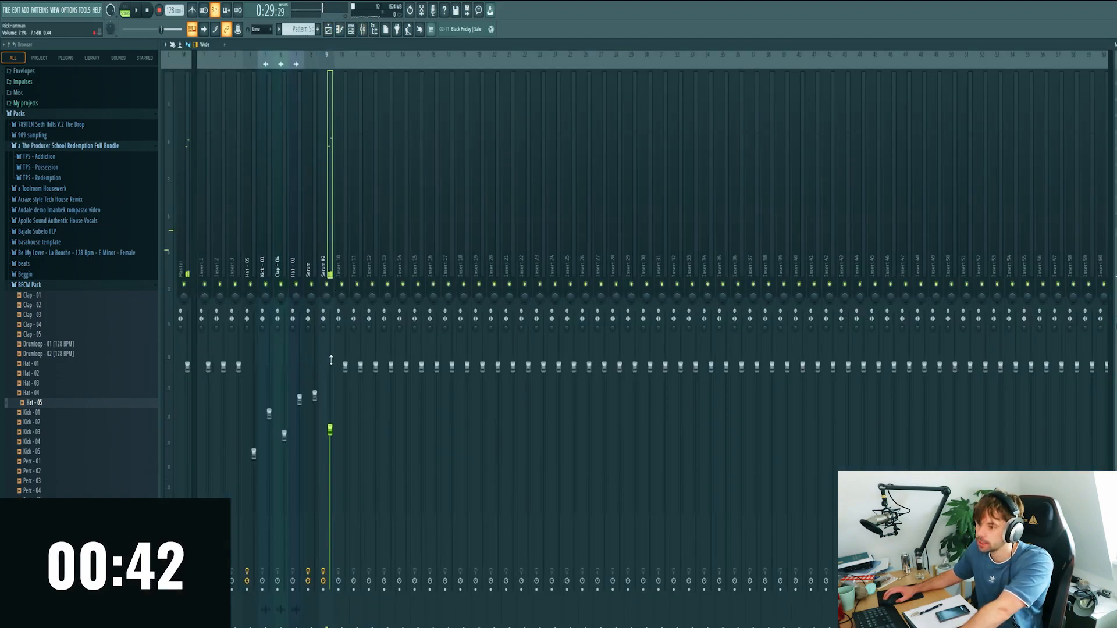
scroll(330, 360, down, 2)
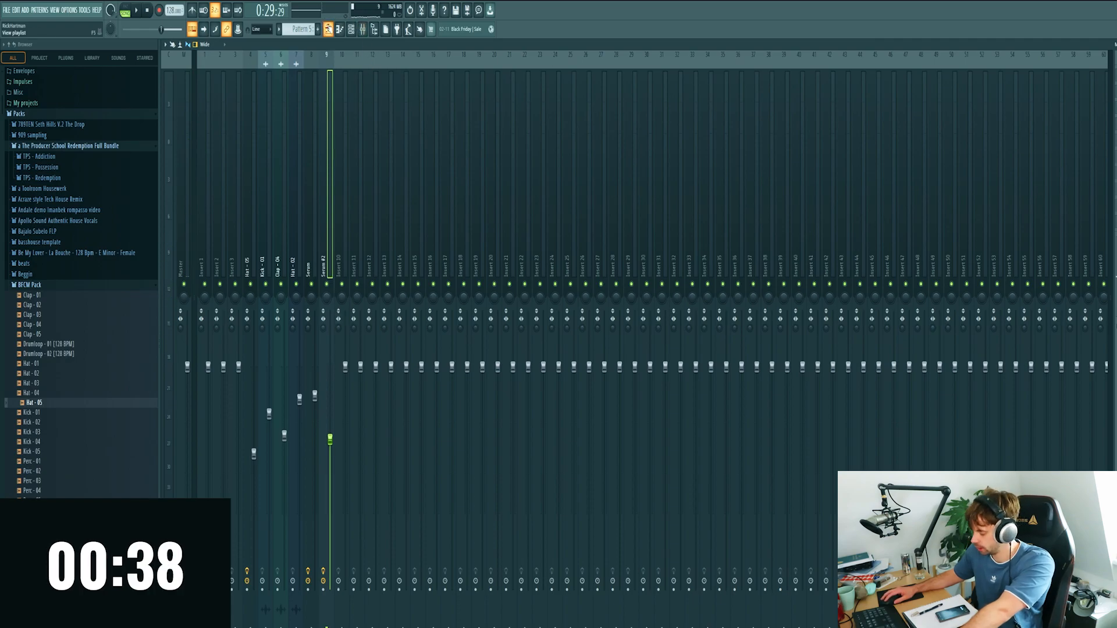
click(329, 29)
key(space)
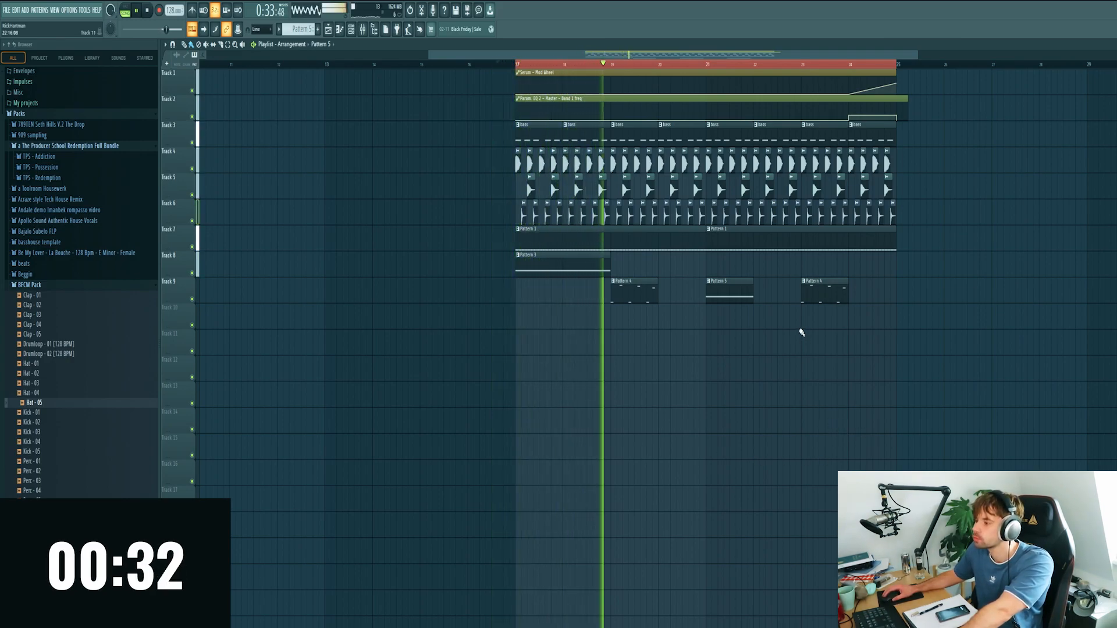
Select Pattern 4 from Track 9, open Serum #3 and sweep its mod wheel during playback, returning it to 0%
click(634, 289)
key(space)
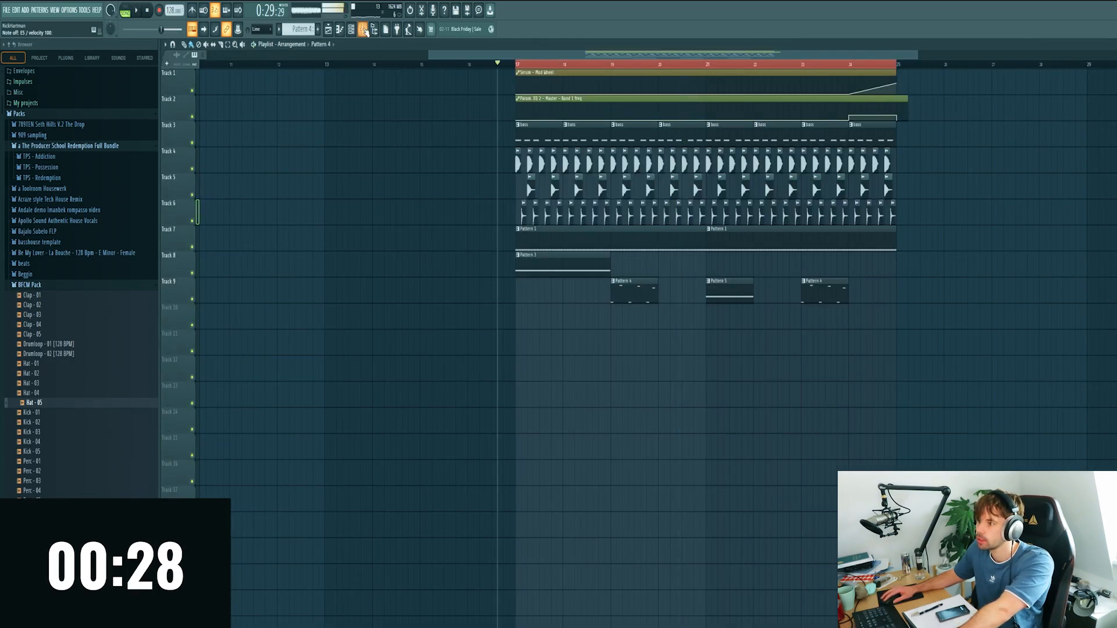
key(F9)
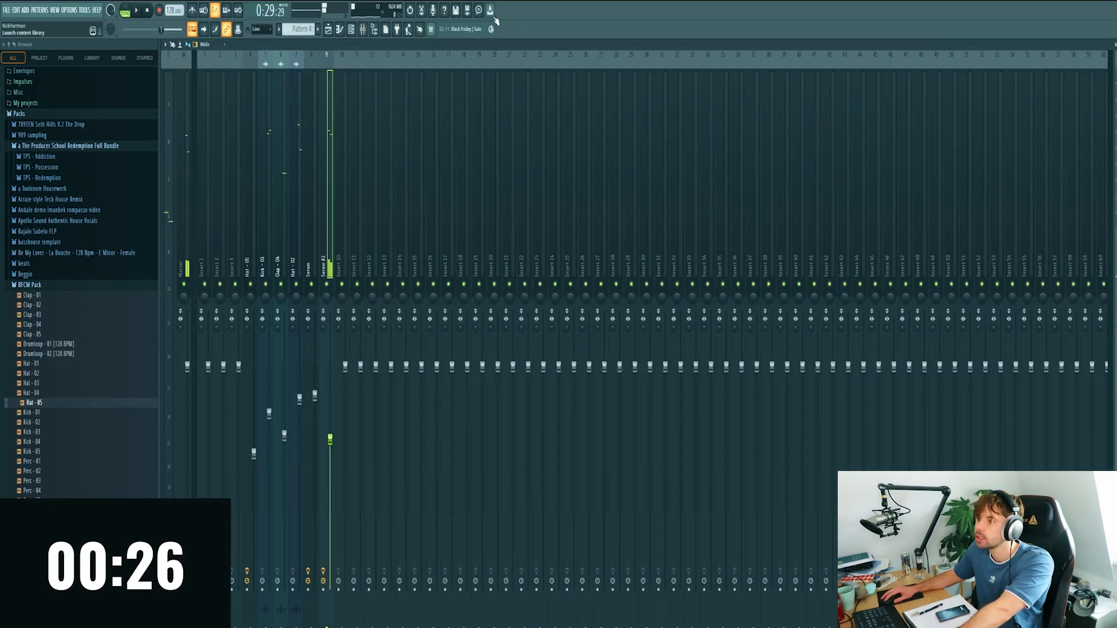
click(351, 30)
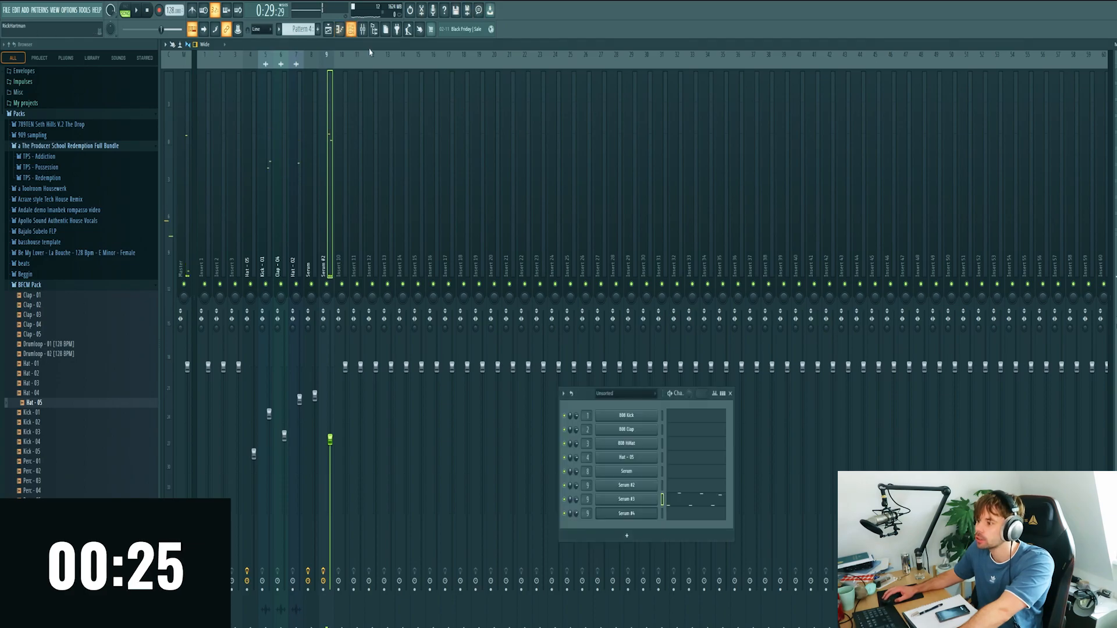
click(620, 502)
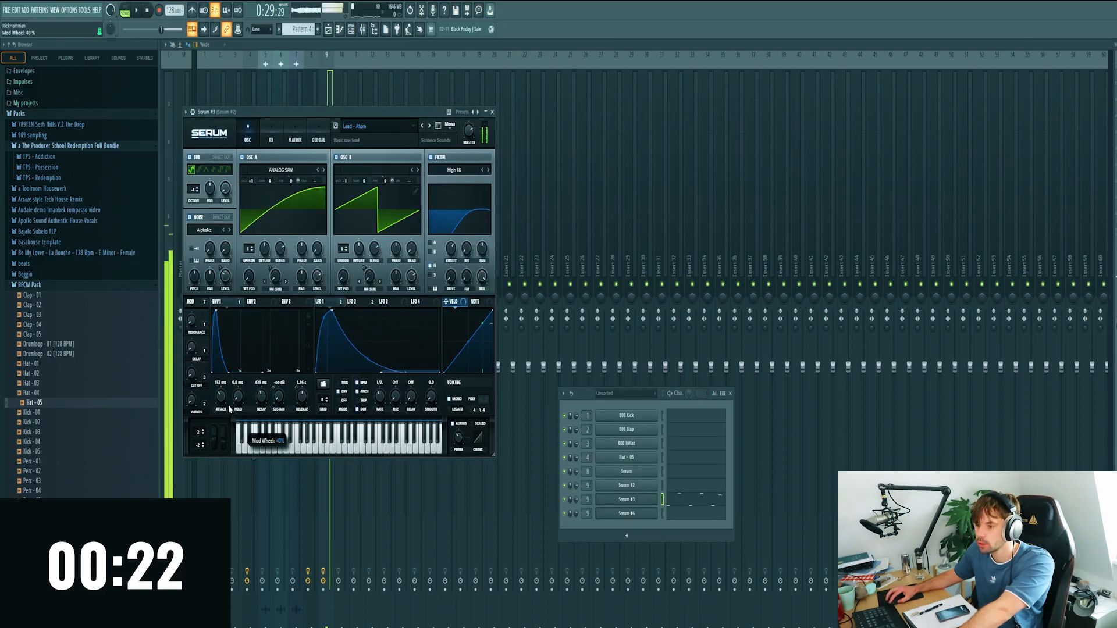
drag(228, 407, 227, 505)
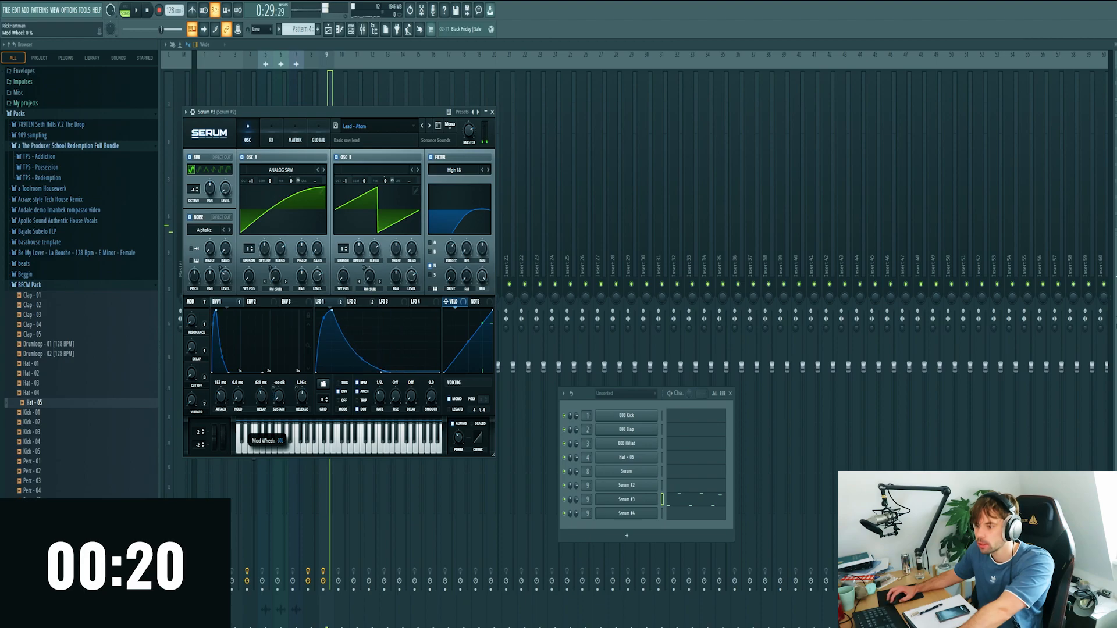
Create an automation clip for the last-tweaked Serum #3 mod wheel and show it in the playlist
click(84, 10)
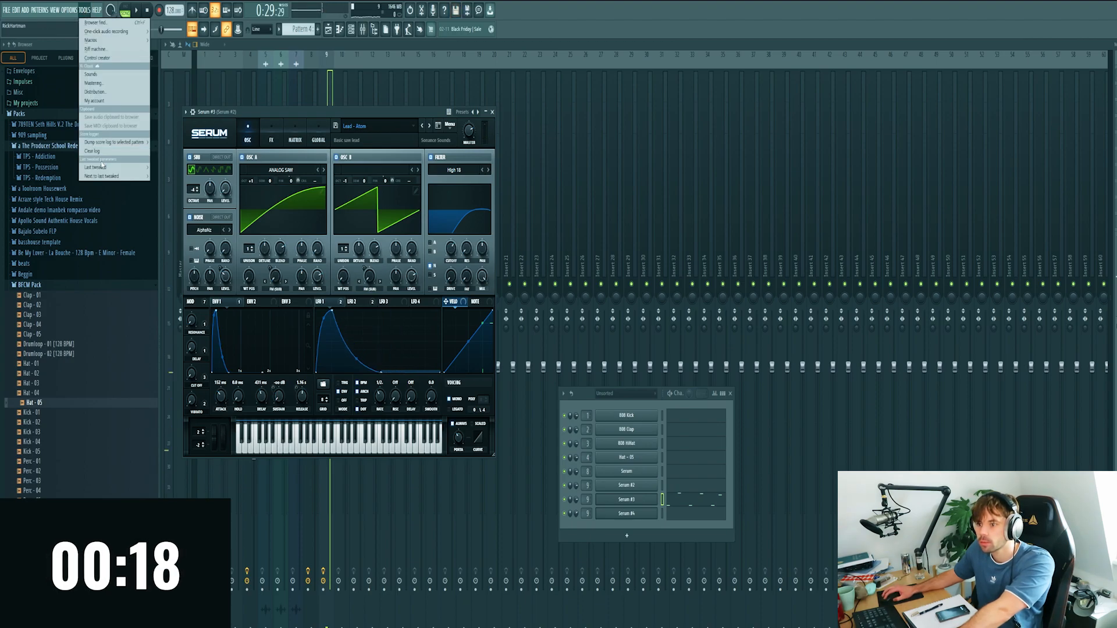
mouse_move(102, 167)
click(178, 230)
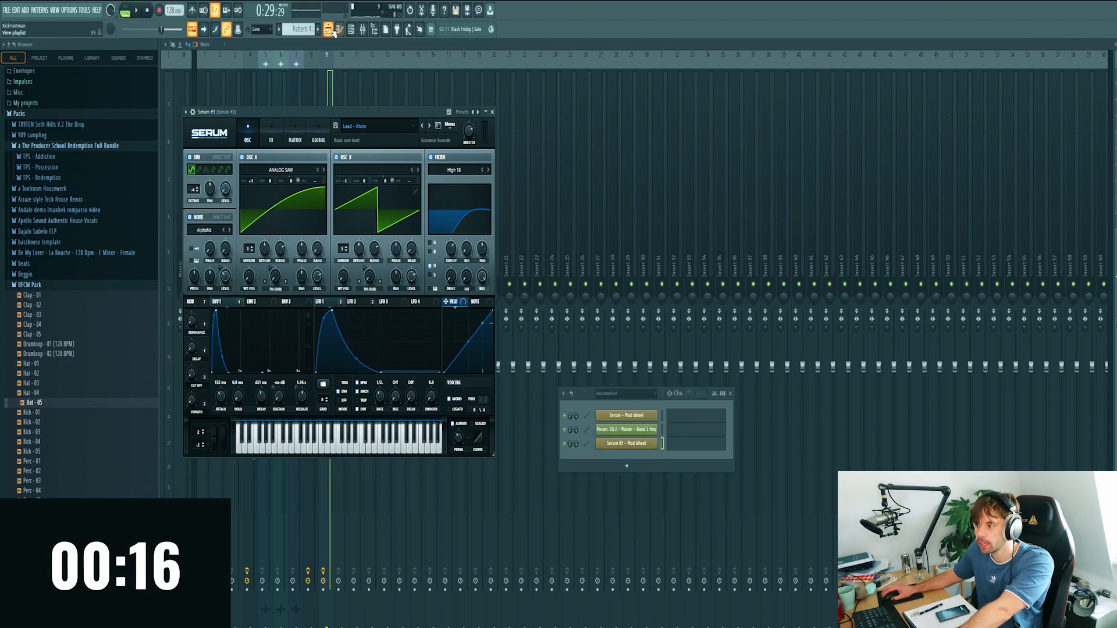
click(329, 30)
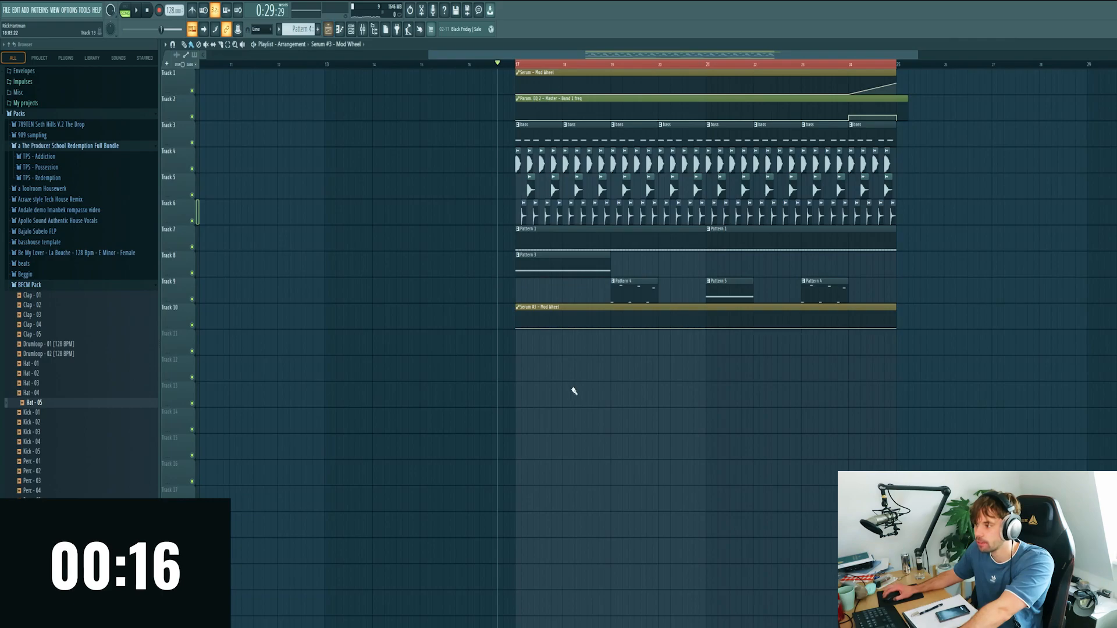
Shape the Serum #3 mod wheel automation to rise from bar 19 to 20 and bar 23 to 24, extending the clip past bar 25
right_click(658, 325)
drag(891, 306, 703, 344)
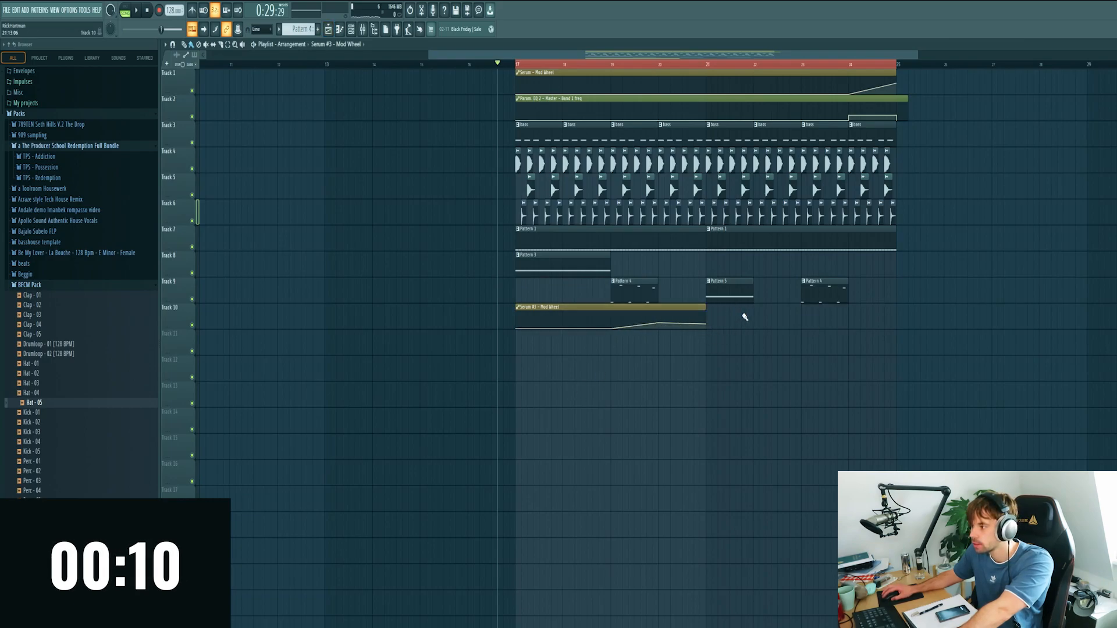
drag(703, 307, 920, 307)
right_click(802, 327)
right_click(848, 327)
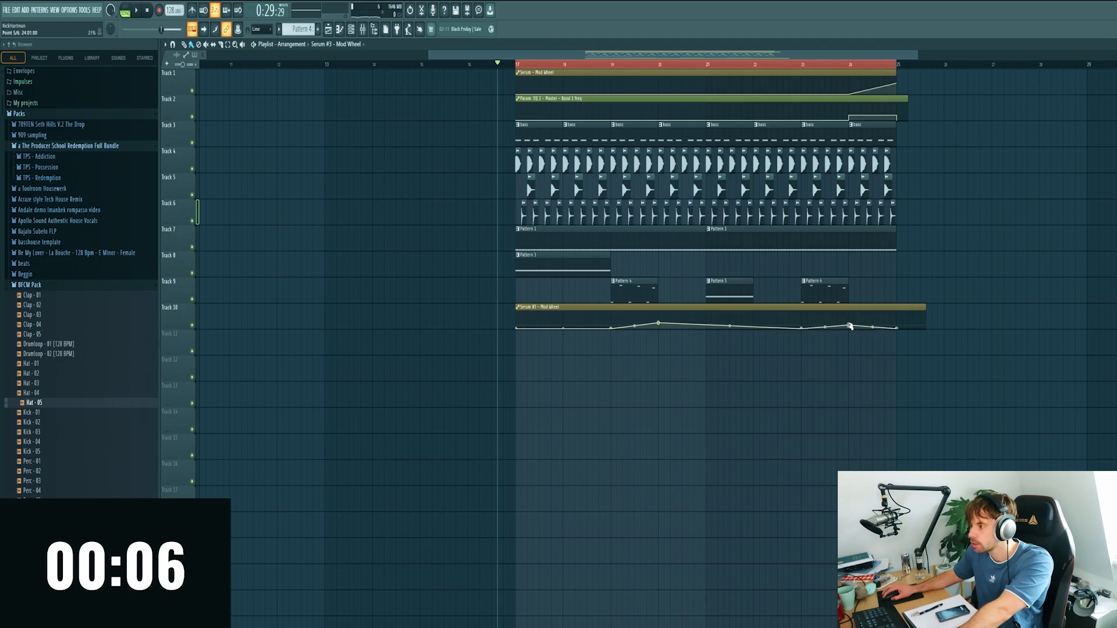